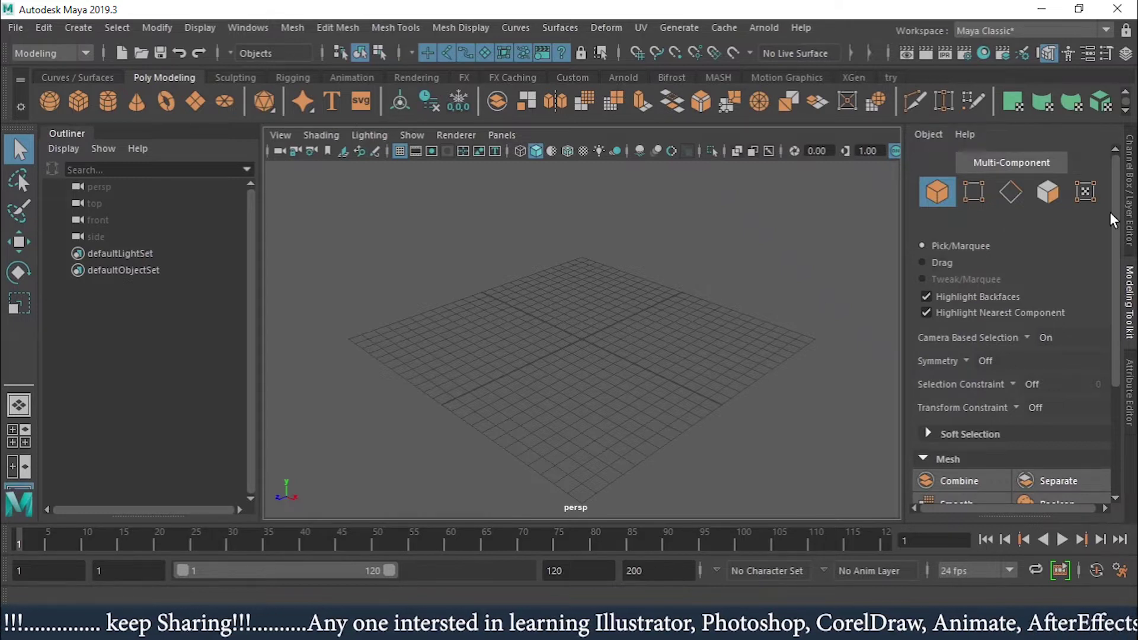
- Scale the new cube up uniformly and raise it so it rests on the grid
{"action": "scroll", "coordinate": [1121, 221], "scroll_direction": "down", "scroll_amount": 1}
{"action": "scroll", "coordinate": [1120, 220], "scroll_direction": "up", "scroll_amount": 1}
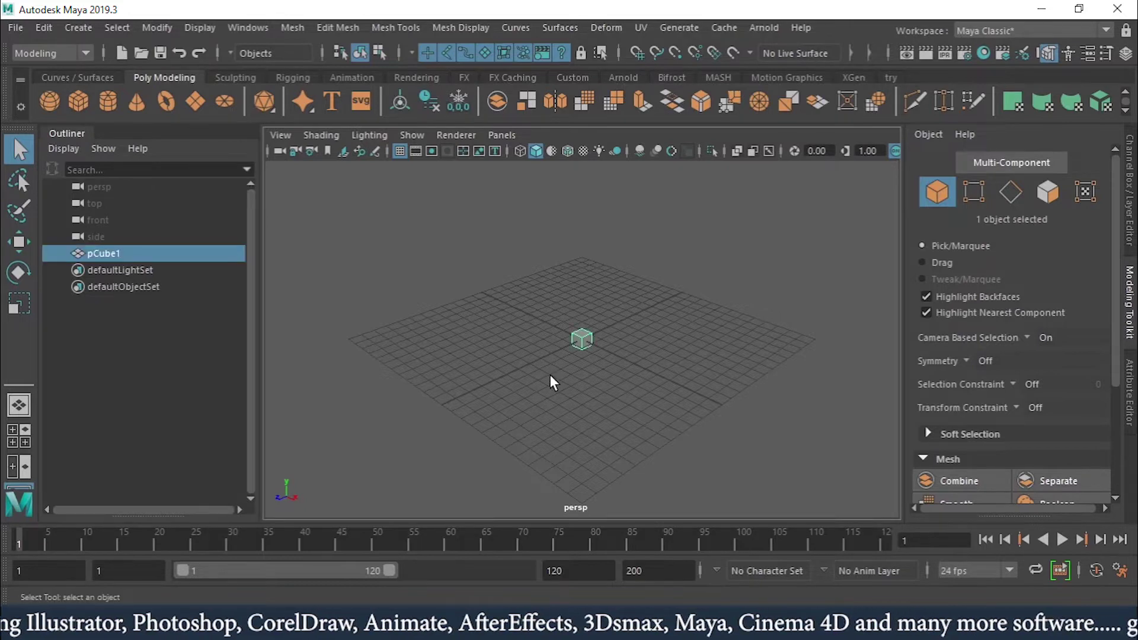
{"action": "key", "text": "r"}
{"action": "left_click_drag", "start_coordinate": [588, 338], "coordinate": [690, 376]}
{"action": "key", "text": "w"}
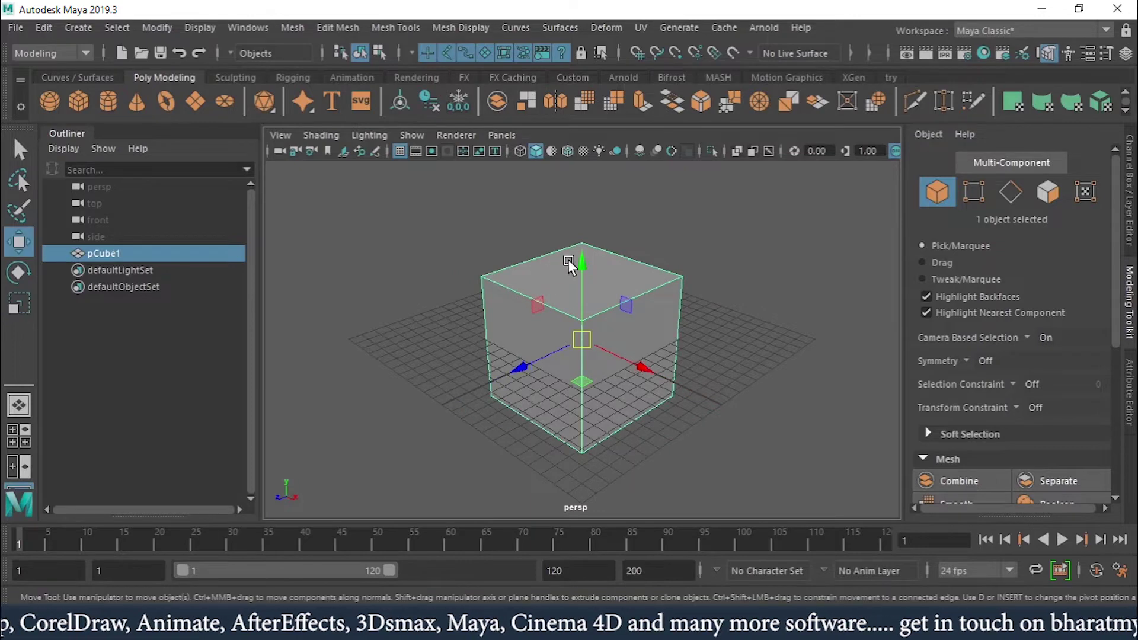
{"action": "left_click_drag", "start_coordinate": [583, 268], "coordinate": [580, 191]}
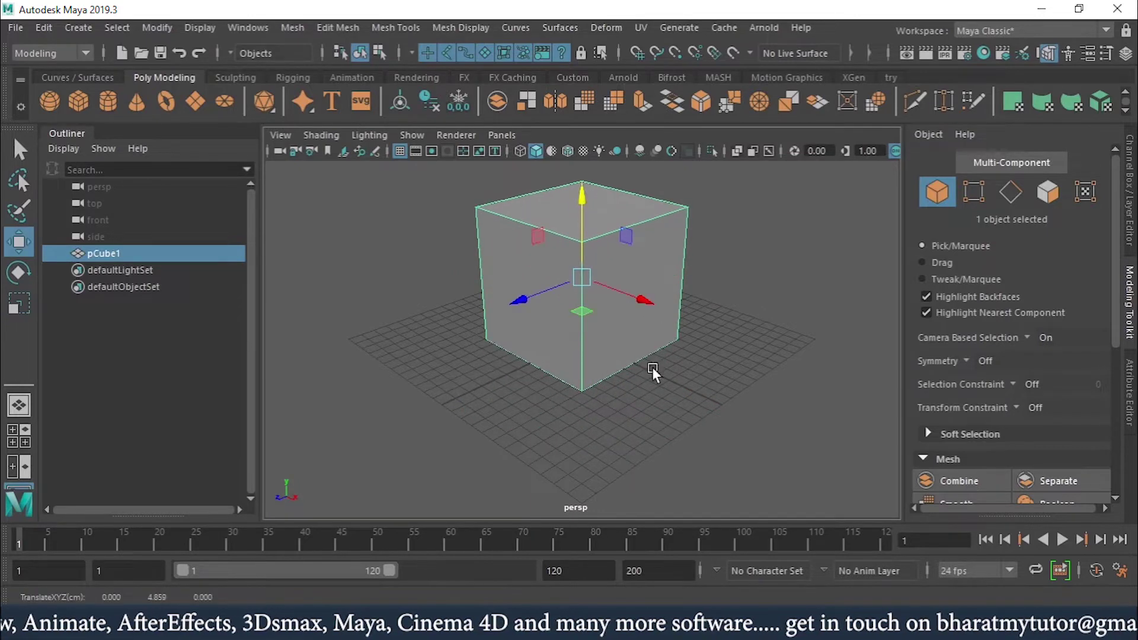
{"action": "scroll", "coordinate": [1014, 356], "scroll_direction": "down", "scroll_amount": 5}
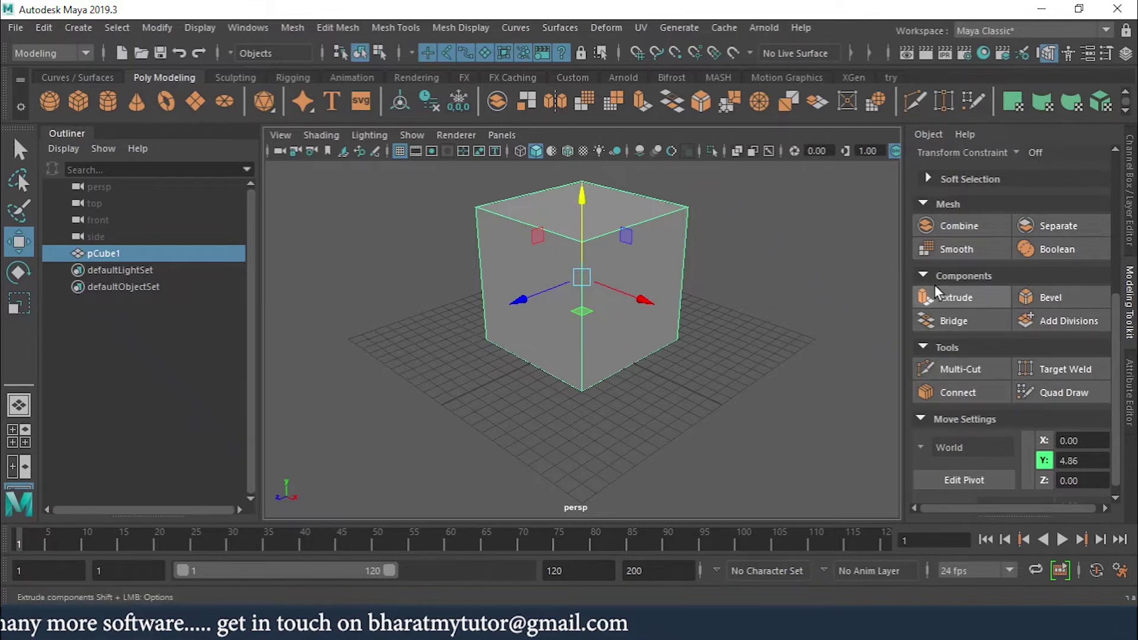
- Look through the Mesh Tools and Edit Mesh menus without choosing a command
{"action": "left_click", "coordinate": [393, 27]}
{"action": "left_click", "coordinate": [393, 27]}
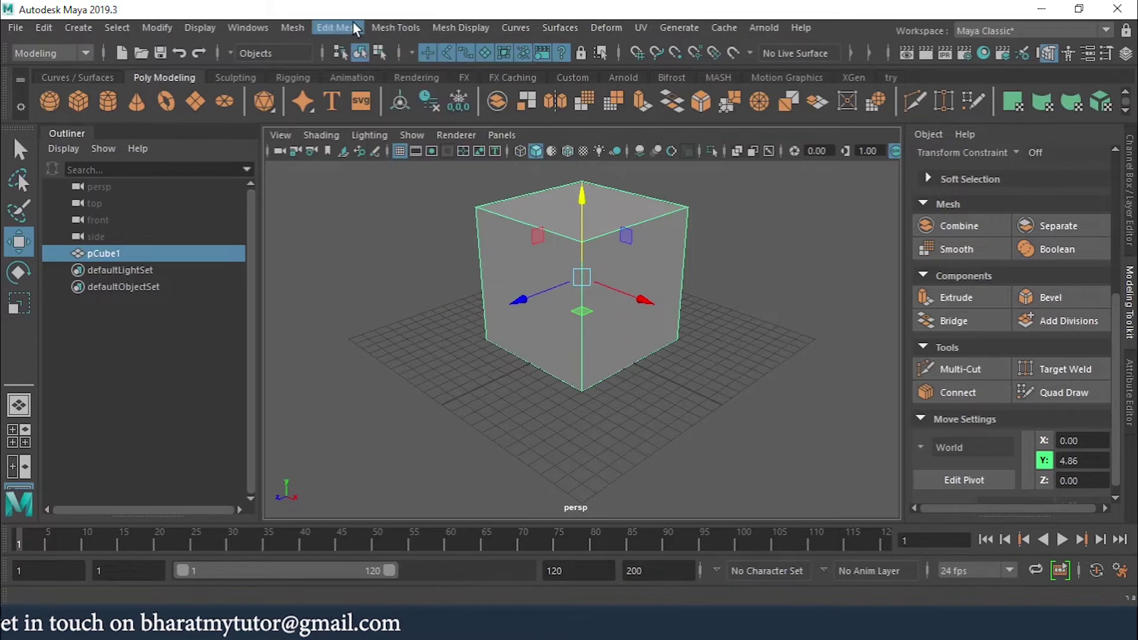
{"action": "left_click", "coordinate": [322, 25]}
{"action": "left_click", "coordinate": [322, 25]}
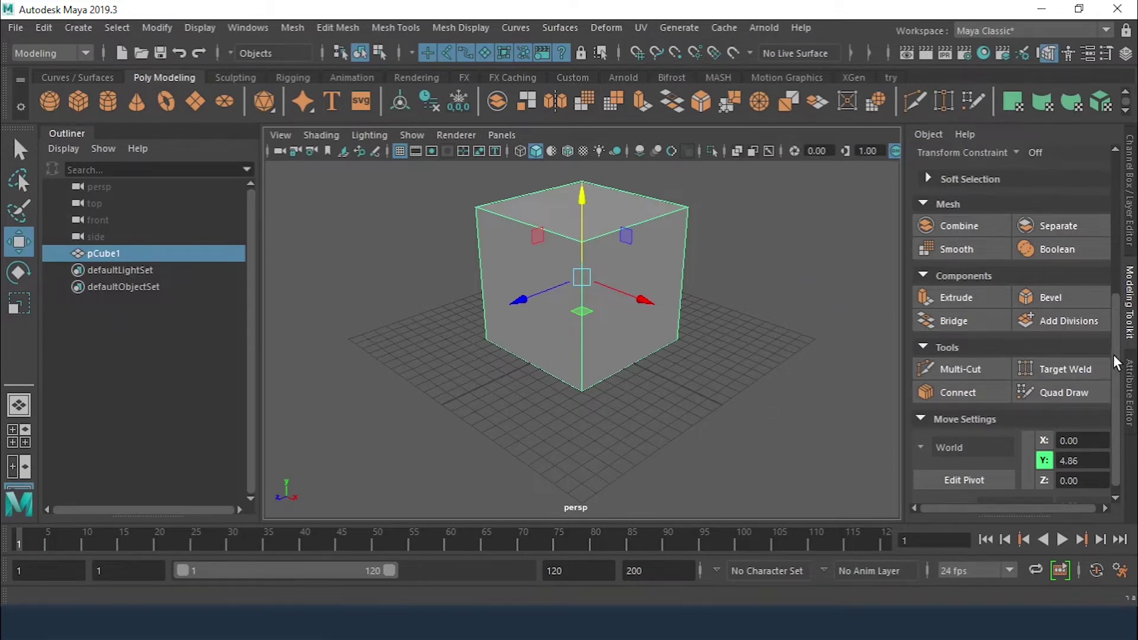
{"action": "scroll", "coordinate": [1114, 295], "scroll_direction": "up", "scroll_amount": 3}
{"action": "scroll", "coordinate": [1113, 296], "scroll_direction": "down", "scroll_amount": 1}
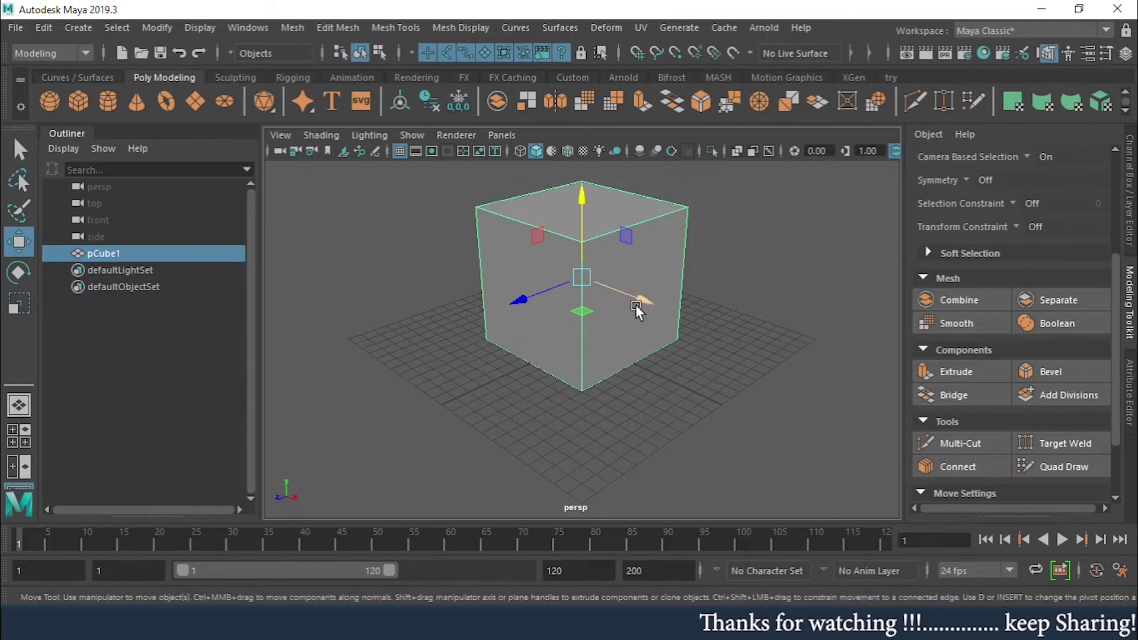
- Create a polygon sphere, enlarge it and position it to the right of the cube
{"action": "left_click", "coordinate": [50, 102]}
{"action": "left_click_drag", "start_coordinate": [627, 332], "coordinate": [669, 343]}
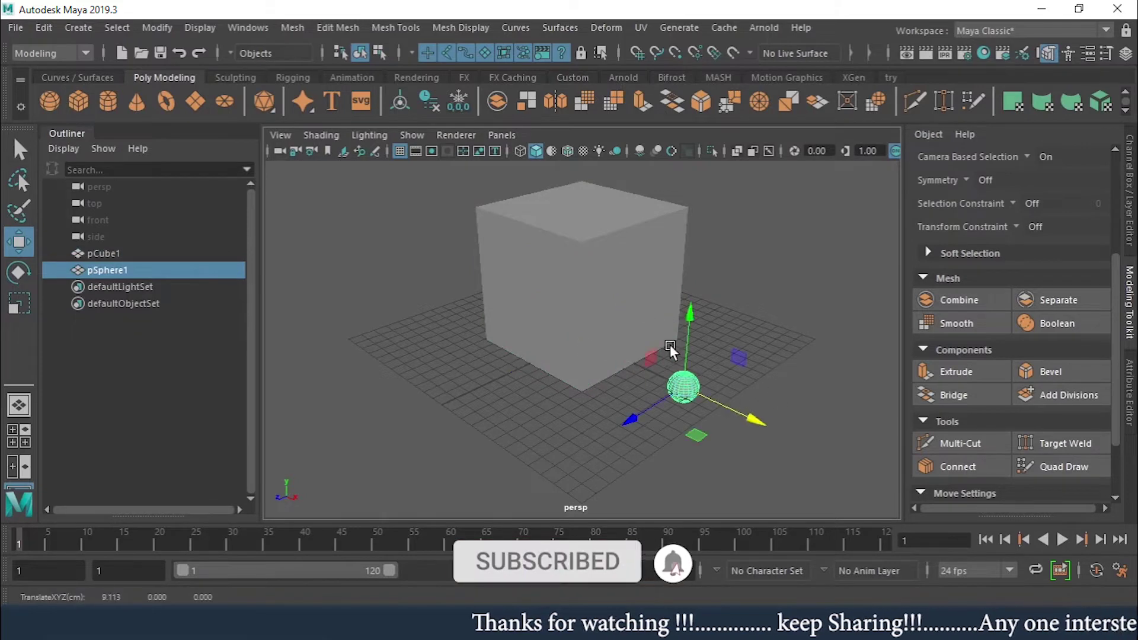
{"action": "key", "text": "r"}
{"action": "middle_click_drag", "start_coordinate": [770, 338], "coordinate": [870, 375]}
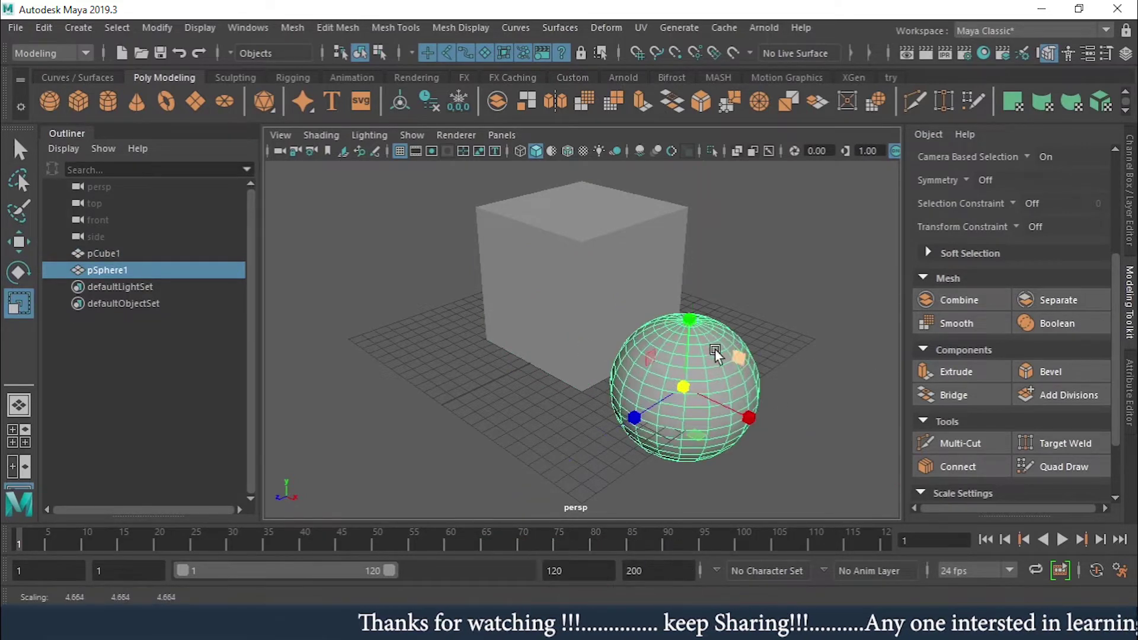
{"action": "key", "text": "w"}
{"action": "left_click_drag", "start_coordinate": [686, 315], "coordinate": [687, 233]}
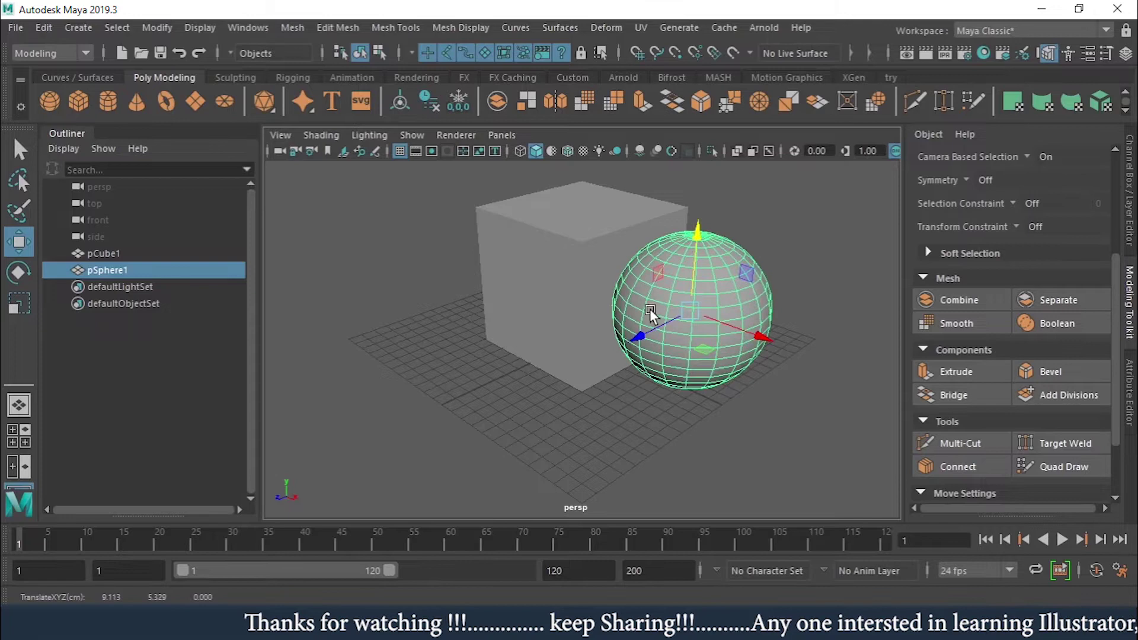
{"action": "left_click_drag", "start_coordinate": [650, 308], "coordinate": [798, 299], "text": "alt"}
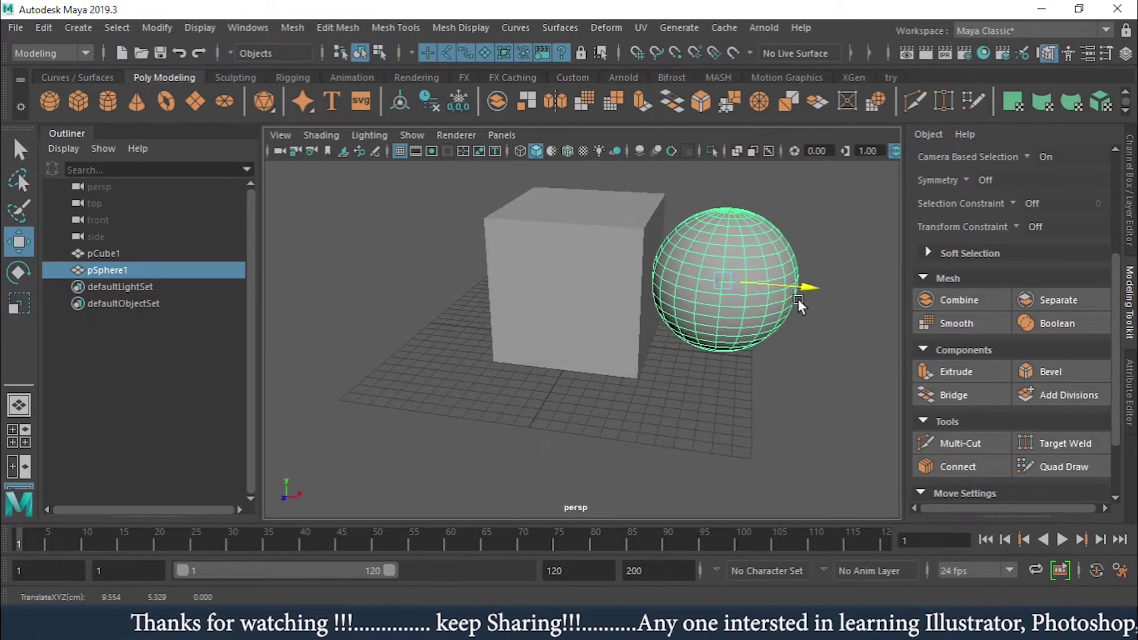
{"action": "left_click_drag", "start_coordinate": [729, 211], "coordinate": [728, 215]}
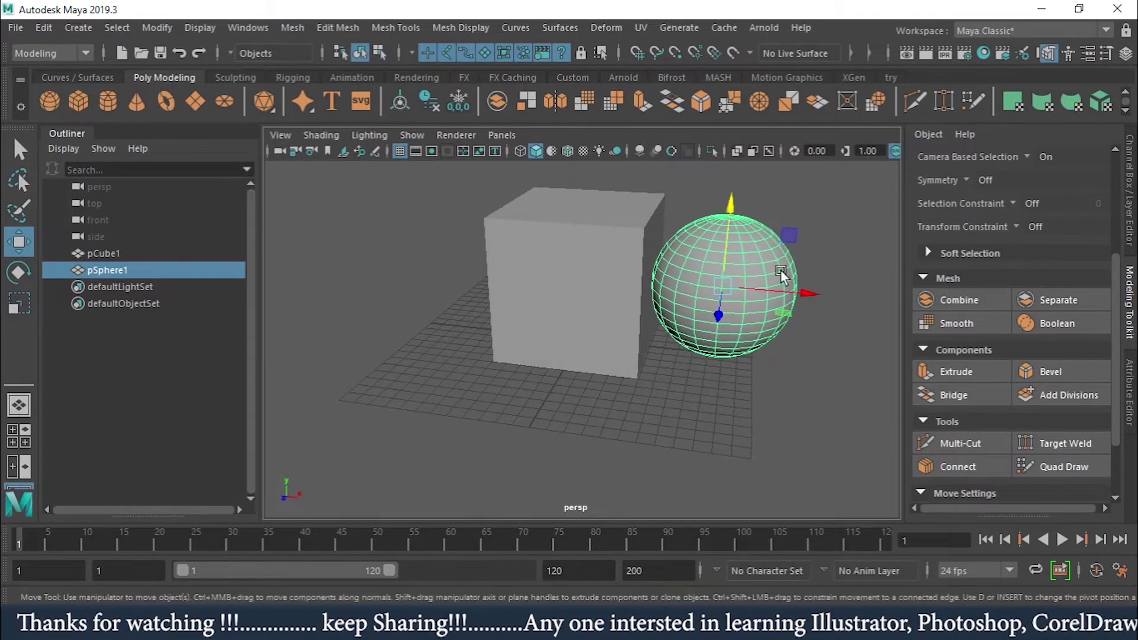
- Combine the sphere and cube into one mesh, pSphere2, and move it left
{"action": "left_click", "coordinate": [781, 271], "text": "ctrl"}
{"action": "left_click", "coordinate": [716, 268]}
{"action": "left_click", "coordinate": [617, 254], "text": "shift"}
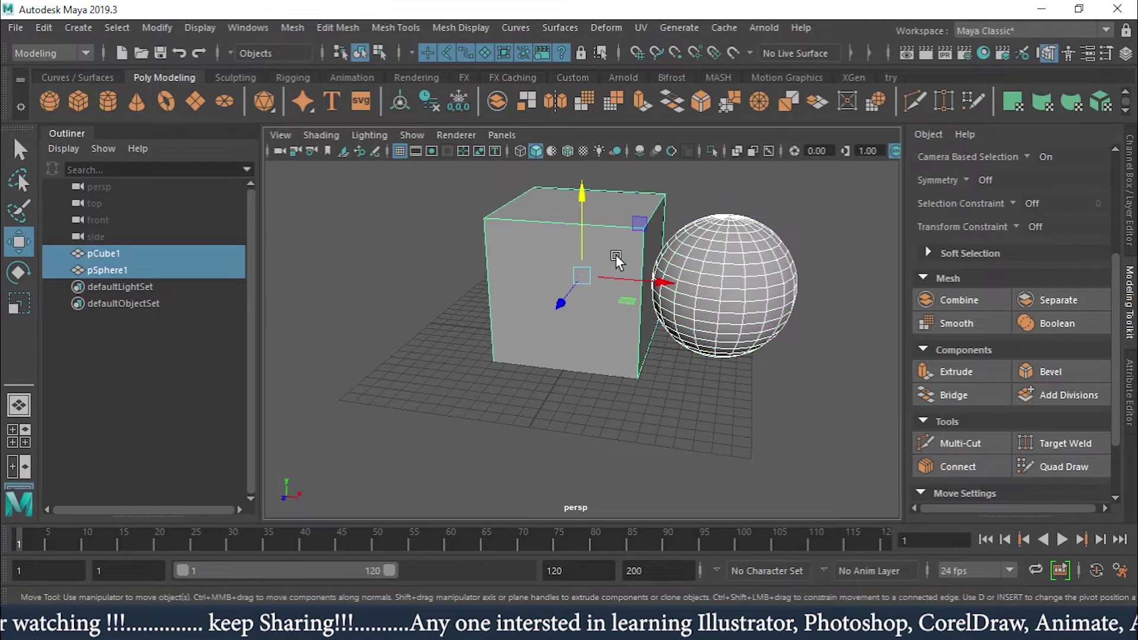
{"action": "left_click", "coordinate": [954, 299]}
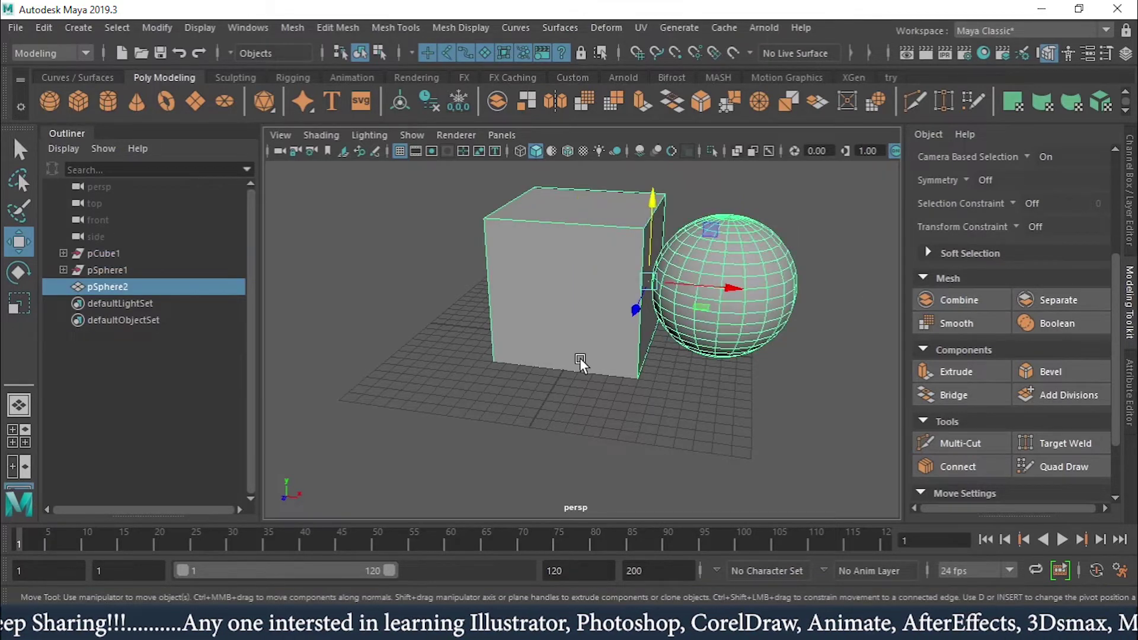
{"action": "left_click", "coordinate": [781, 382]}
{"action": "left_click", "coordinate": [660, 326]}
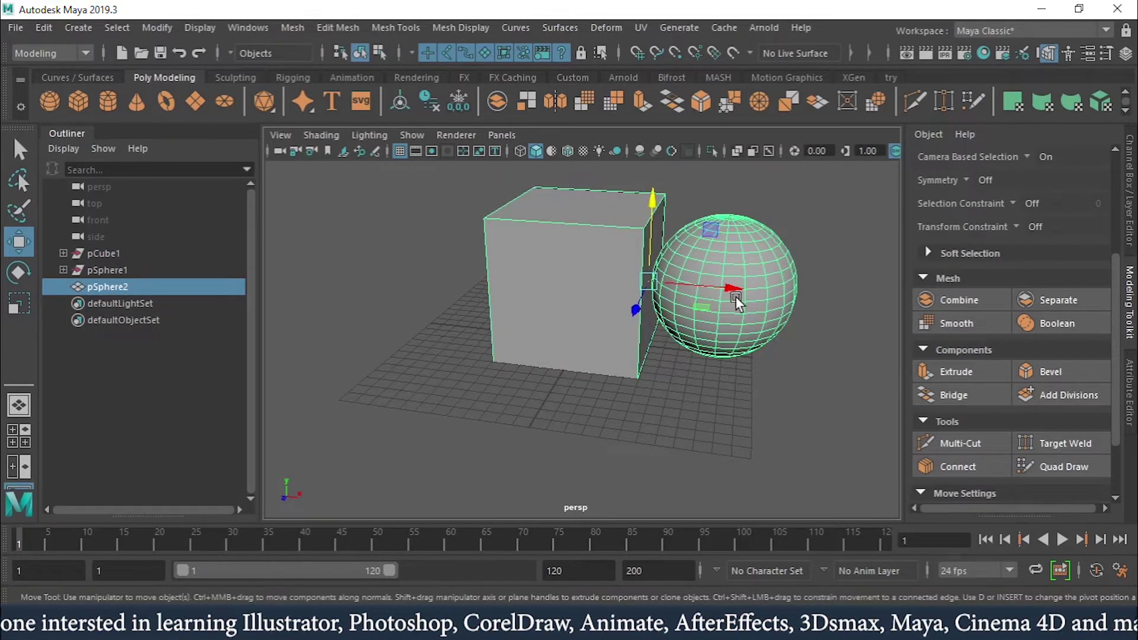
{"action": "left_click_drag", "start_coordinate": [735, 291], "coordinate": [621, 280]}
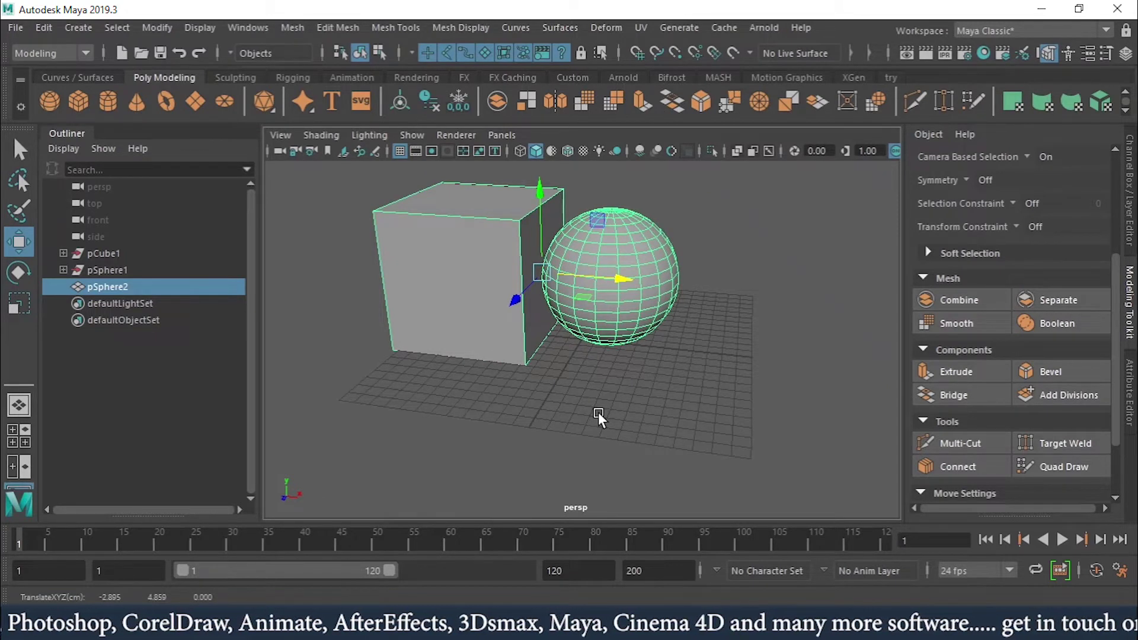
- Separate the combined mesh back into an individual cube and sphere
{"action": "left_click", "coordinate": [624, 391]}
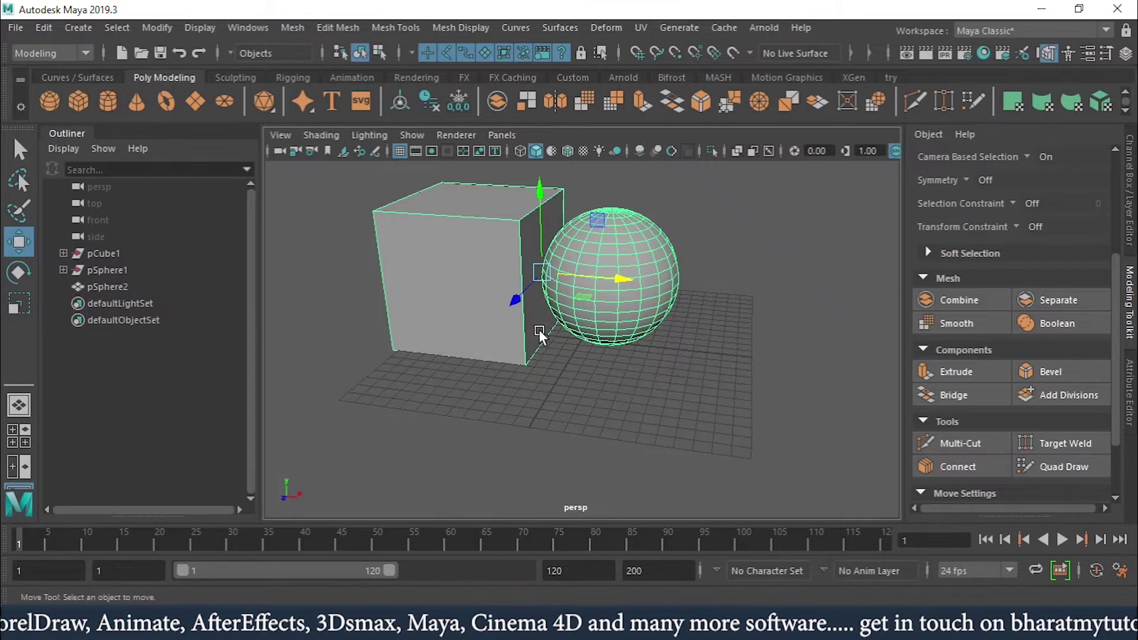
{"action": "left_click", "coordinate": [511, 281]}
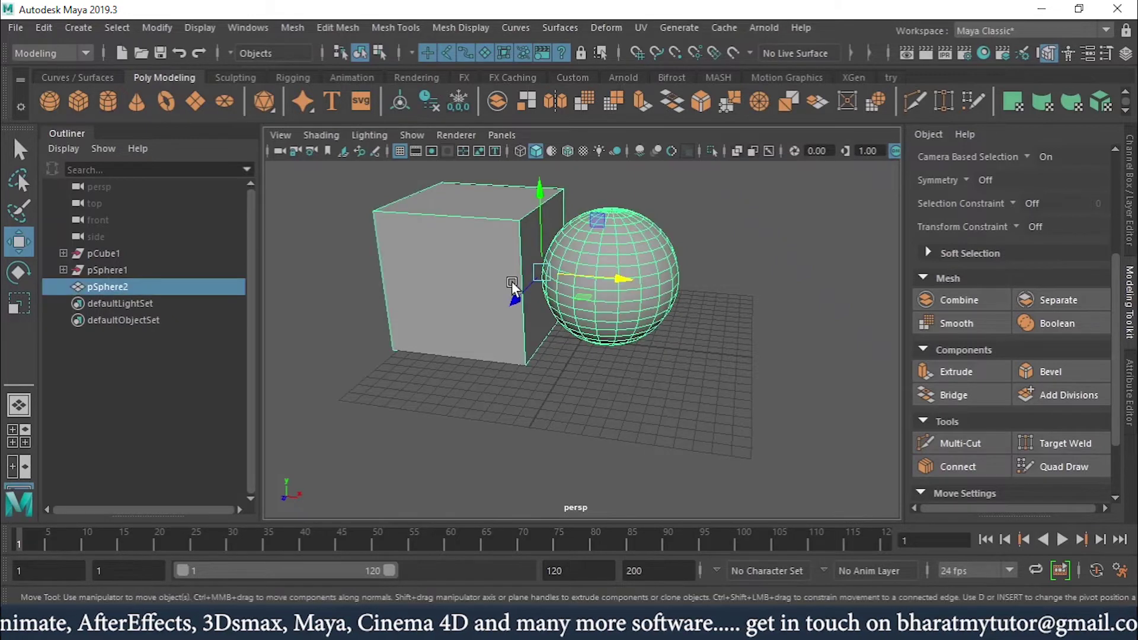
{"action": "left_click", "coordinate": [1058, 304]}
{"action": "left_click", "coordinate": [636, 276]}
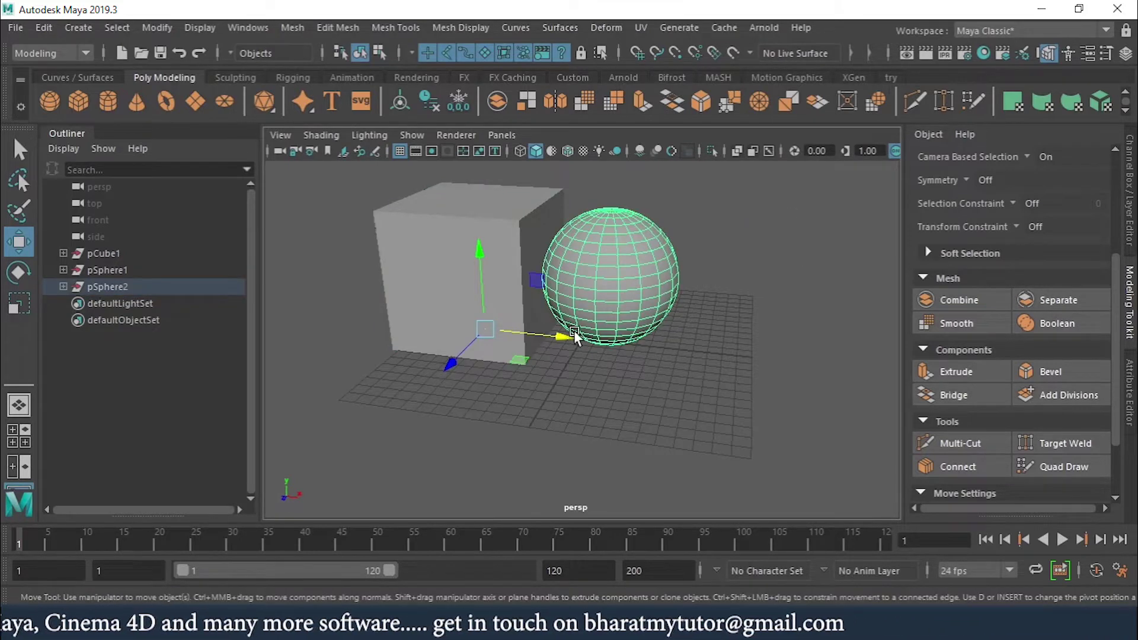
{"action": "left_click", "coordinate": [423, 223]}
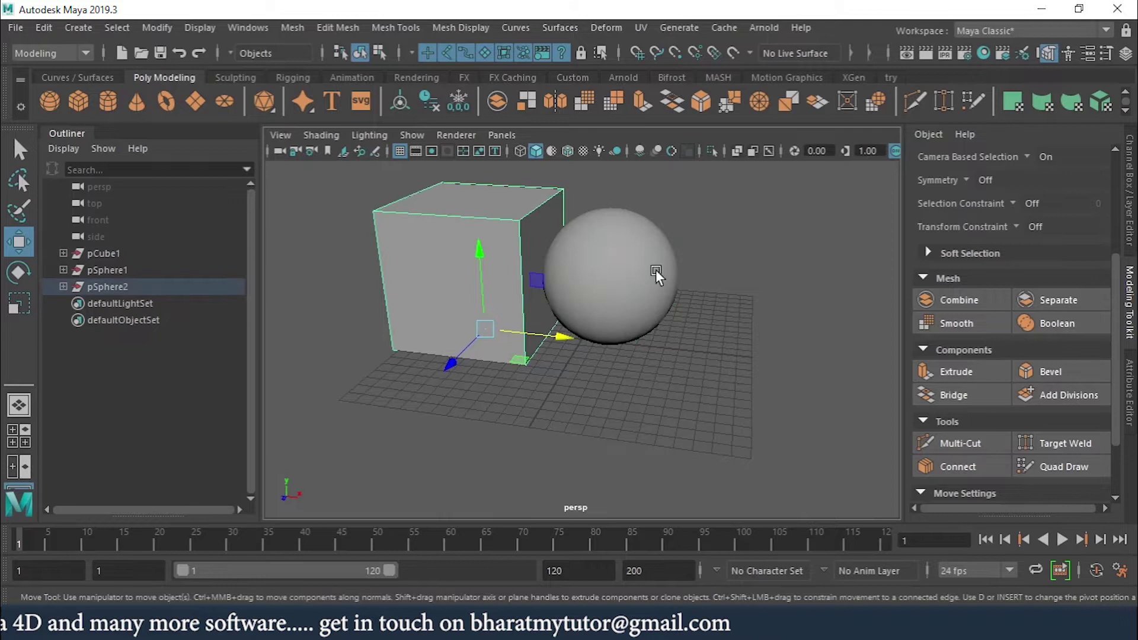
{"action": "left_click", "coordinate": [613, 258]}
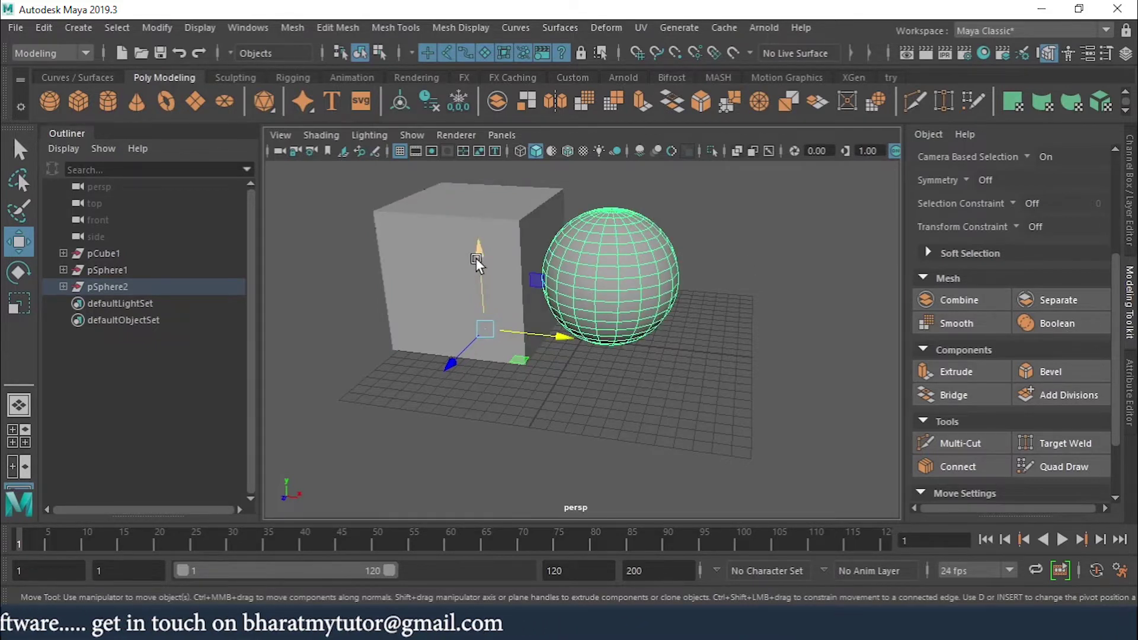
{"action": "left_click", "coordinate": [415, 246]}
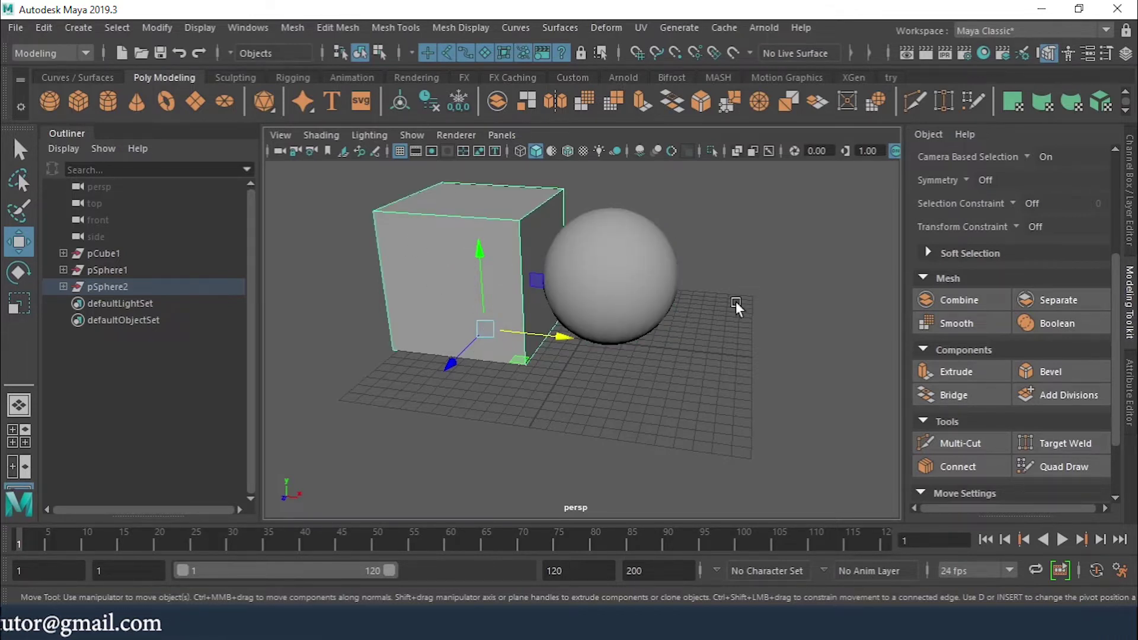
{"action": "left_click", "coordinate": [623, 249]}
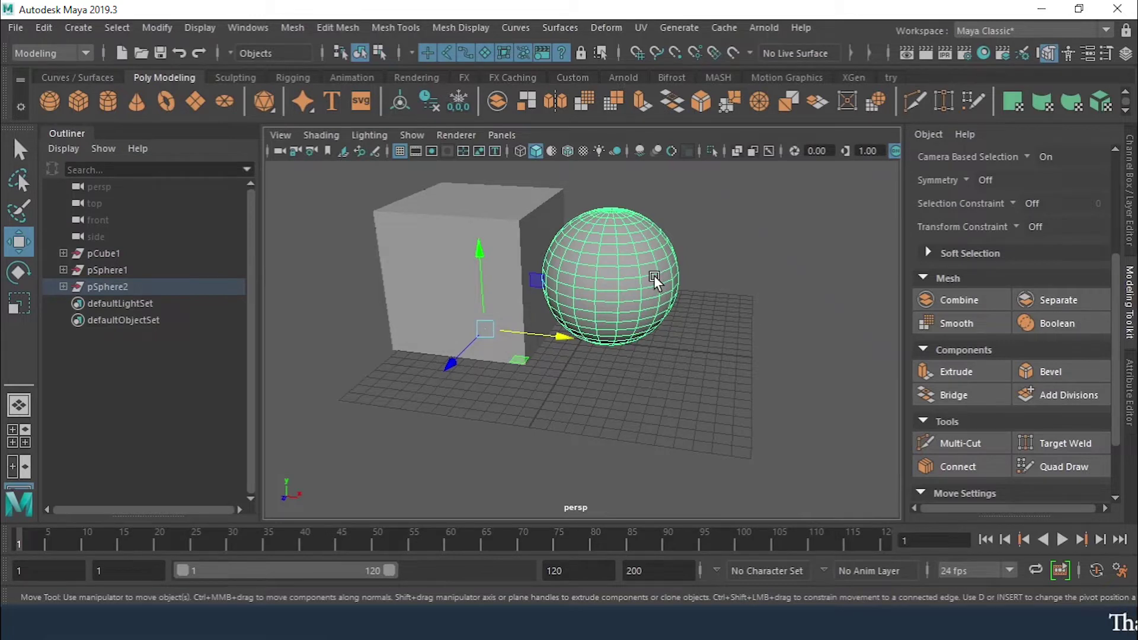
- Center the pivots of the sphere and the cube with Modify > Center Pivot
{"action": "left_click", "coordinate": [157, 29]}
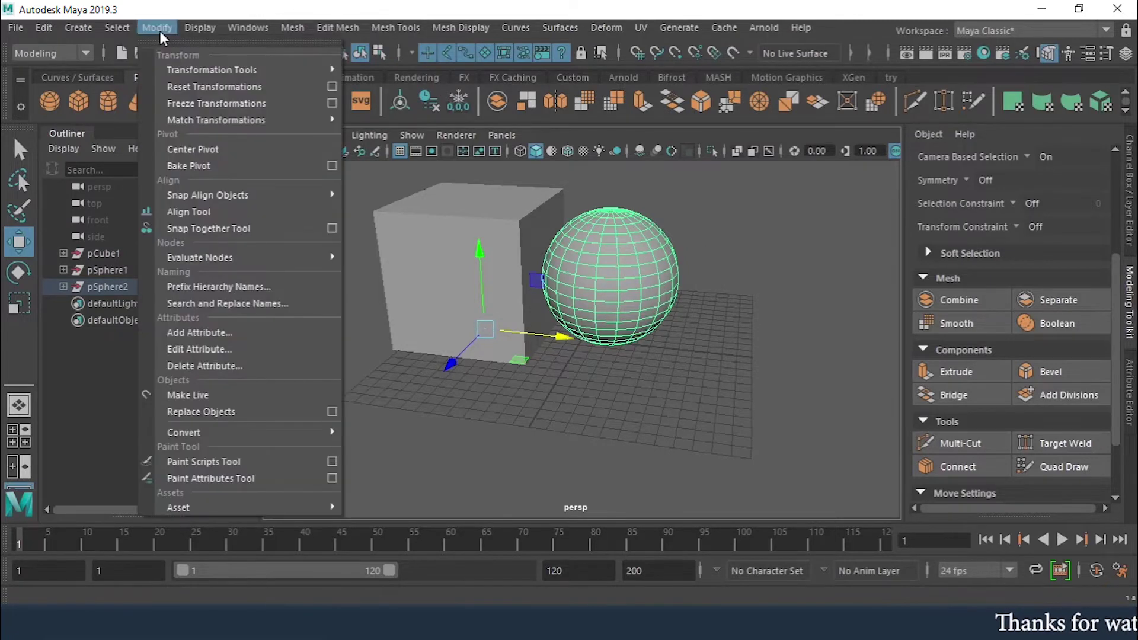
{"action": "left_click", "coordinate": [176, 149]}
{"action": "left_click", "coordinate": [418, 319]}
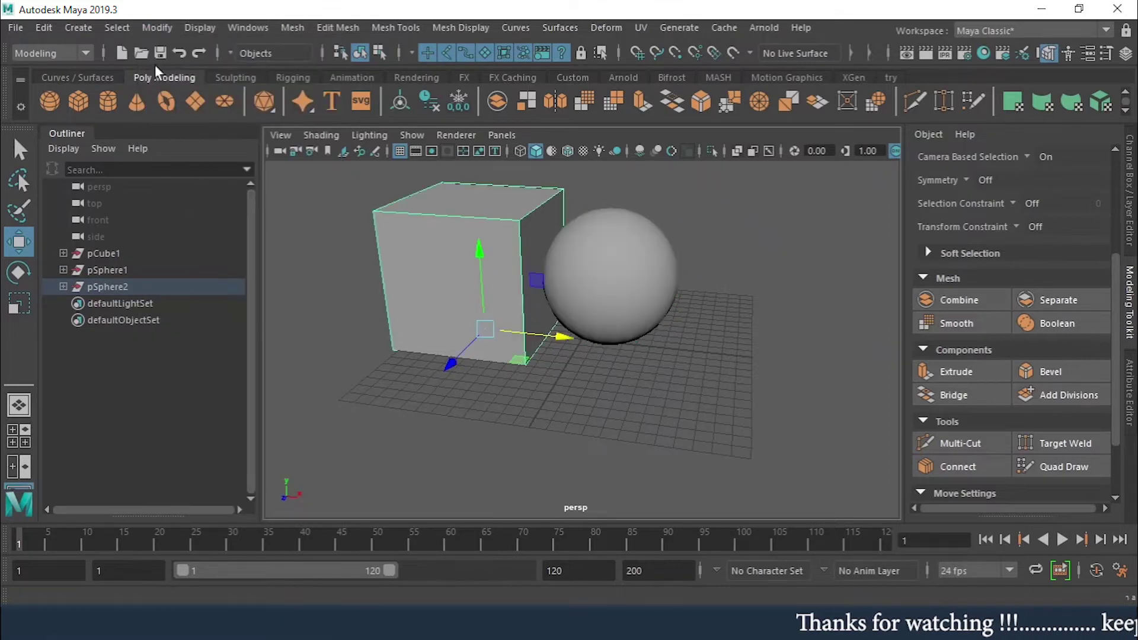
{"action": "left_click", "coordinate": [157, 29]}
{"action": "left_click", "coordinate": [200, 148]}
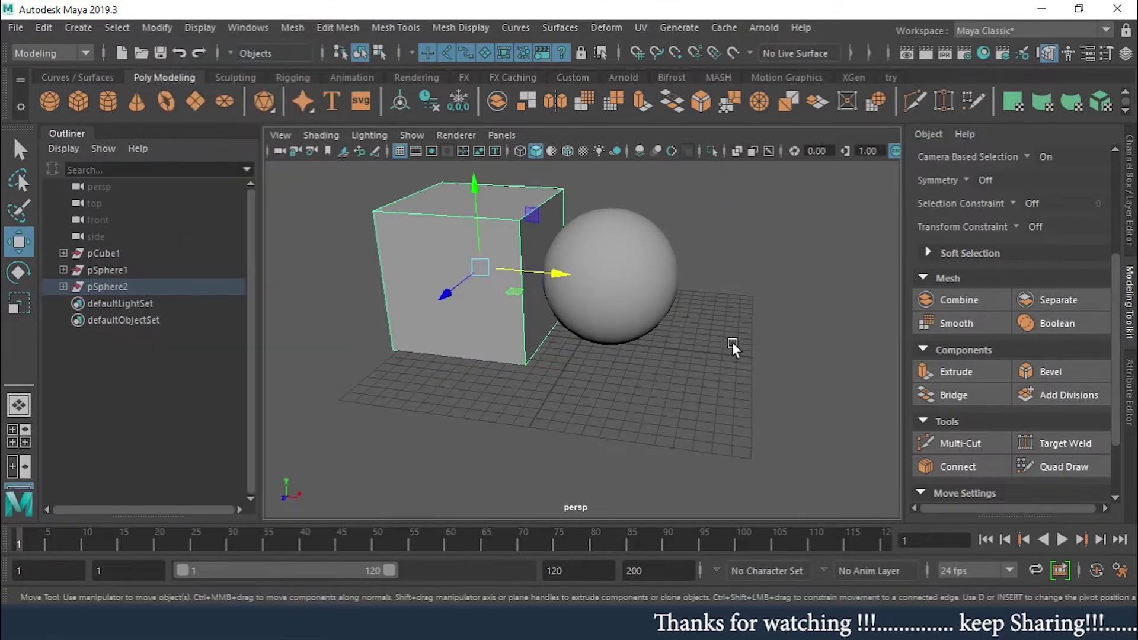
{"action": "left_click", "coordinate": [721, 310]}
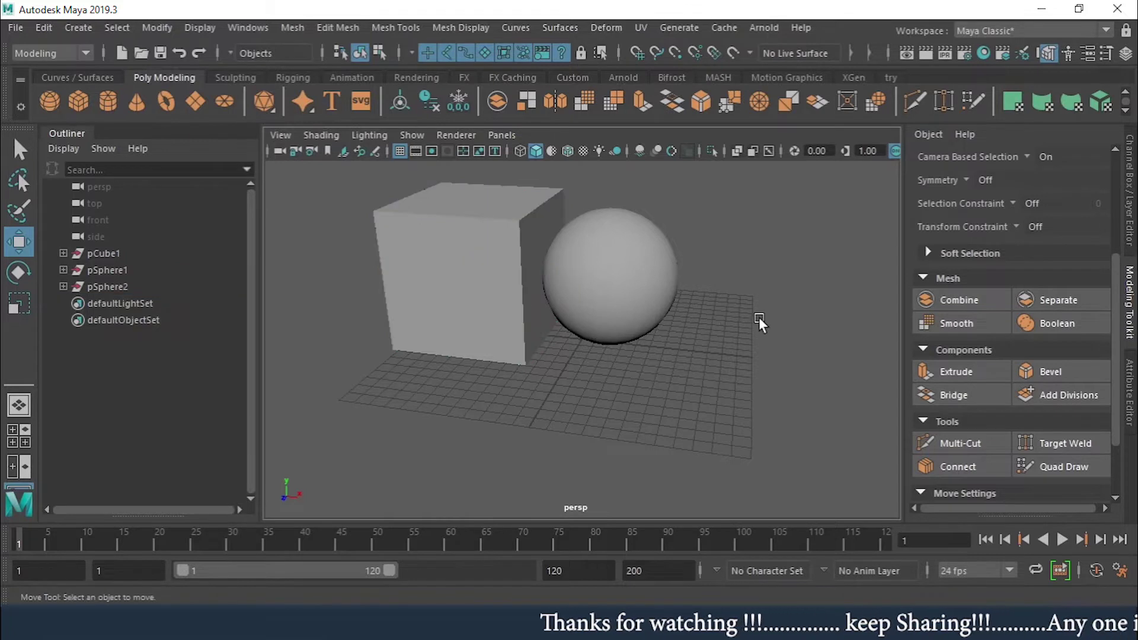
- Raise the cube slightly and shift it further to the left
{"action": "left_click", "coordinate": [617, 275]}
{"action": "left_click", "coordinate": [496, 322]}
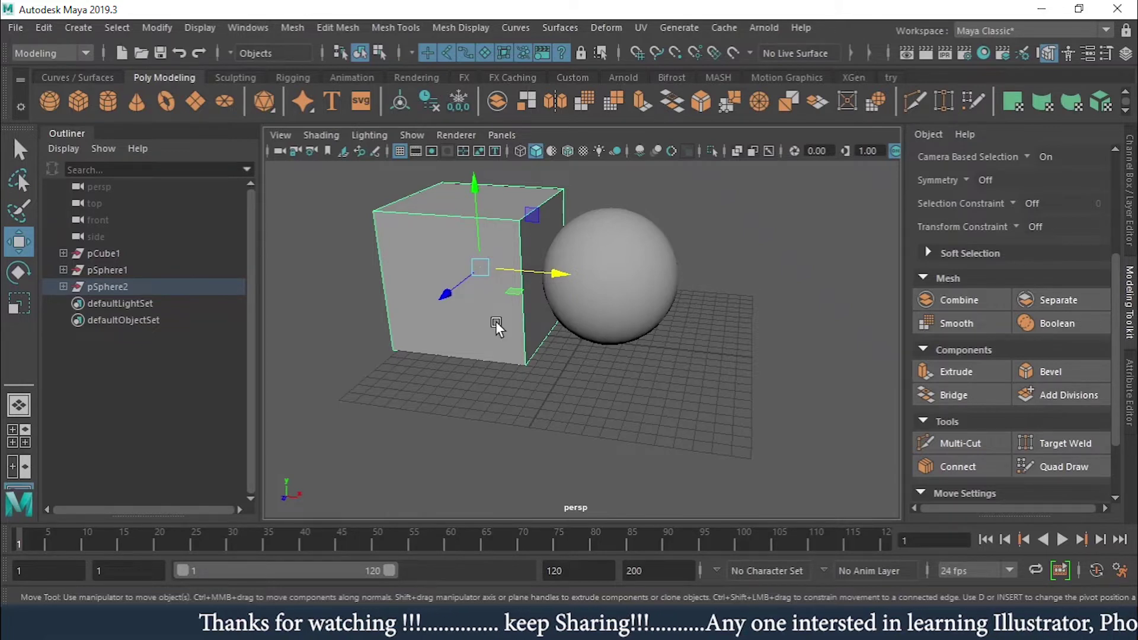
{"action": "middle_click_drag", "start_coordinate": [497, 318], "coordinate": [541, 336], "text": "alt"}
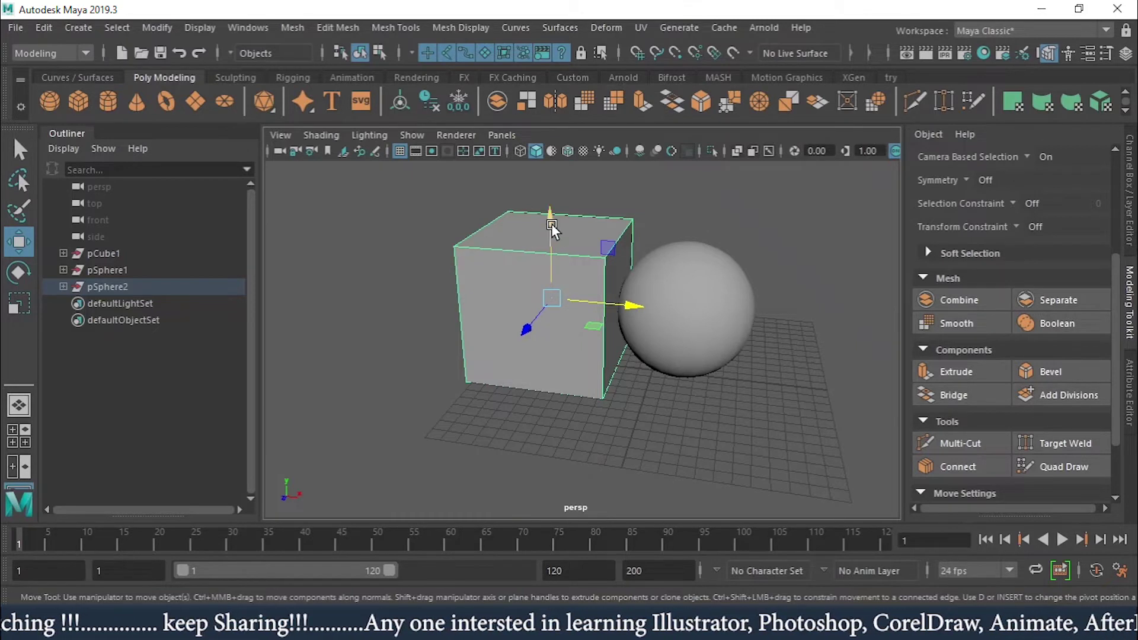
{"action": "left_click_drag", "start_coordinate": [551, 223], "coordinate": [551, 217]}
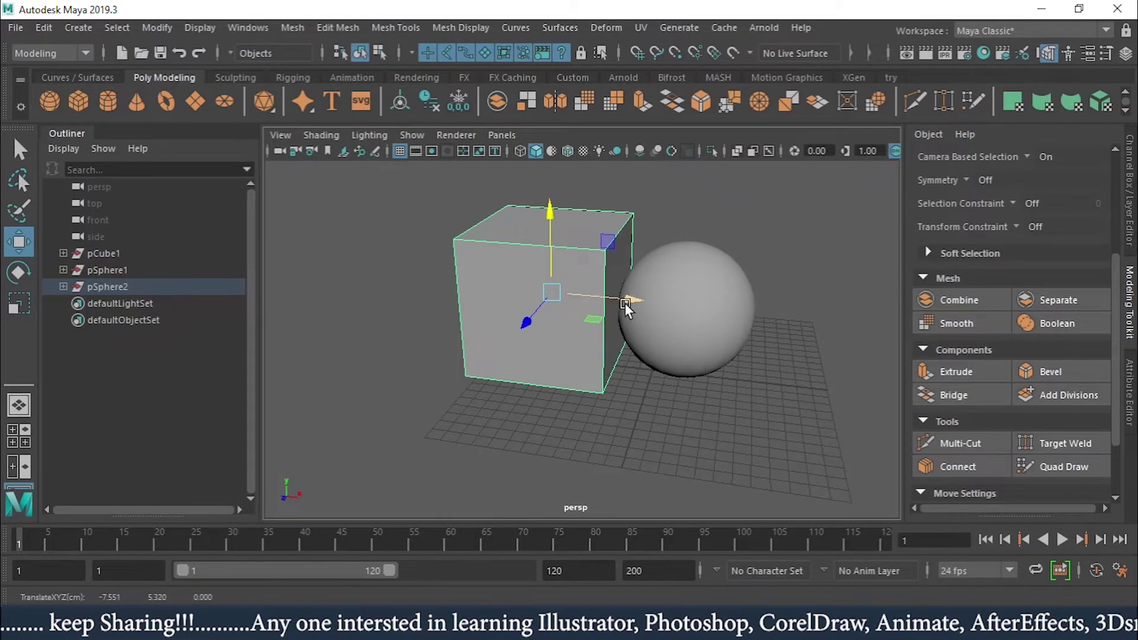
{"action": "left_click_drag", "start_coordinate": [625, 304], "coordinate": [595, 296]}
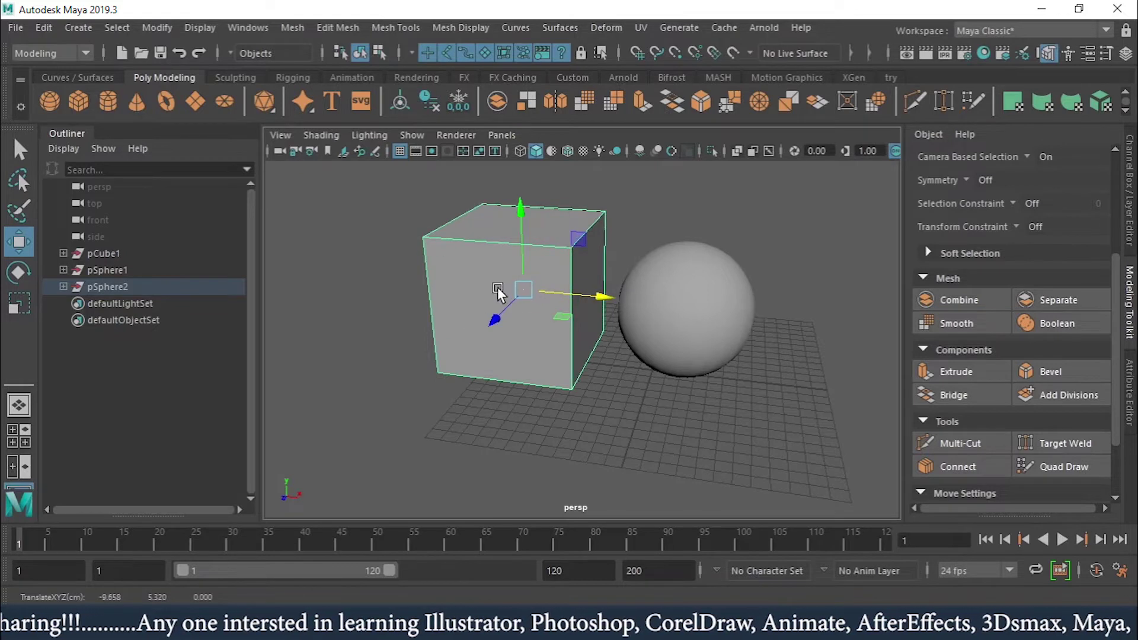
- Smooth the cube with 2 divisions, then undo it back to a plain cube
{"action": "left_click", "coordinate": [966, 323]}
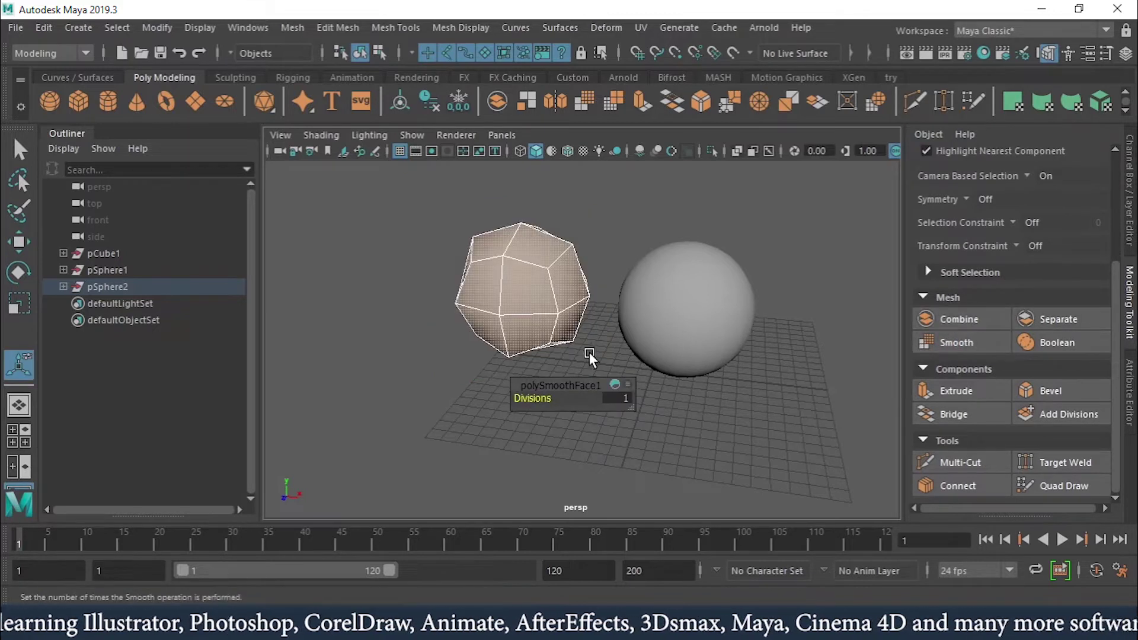
{"action": "left_click_drag", "start_coordinate": [541, 399], "coordinate": [549, 399]}
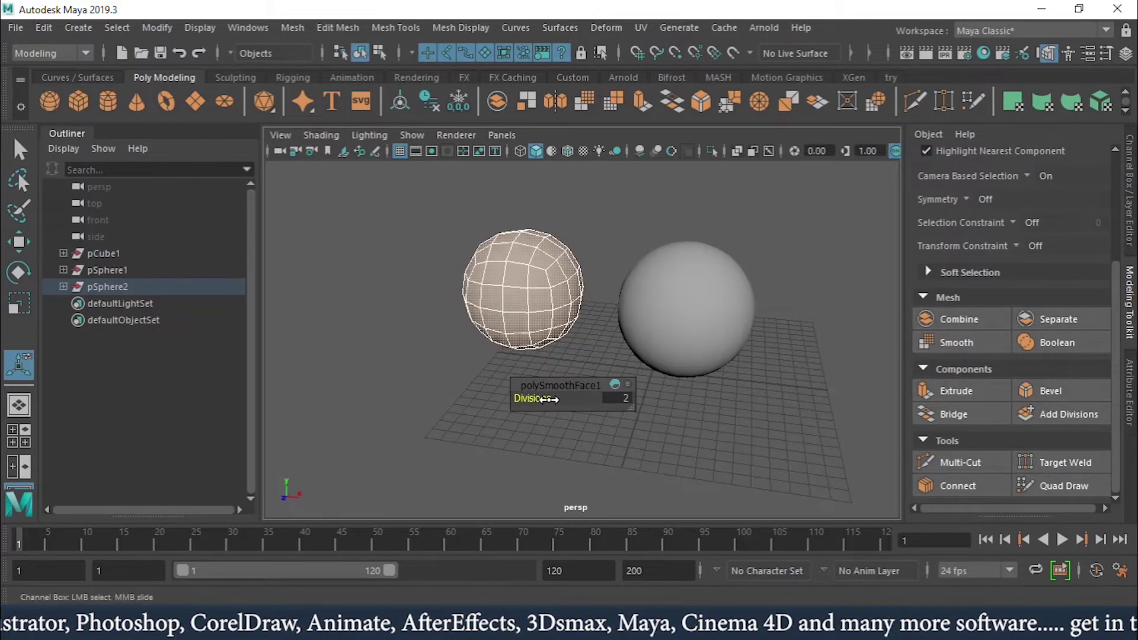
{"action": "left_click", "coordinate": [674, 229]}
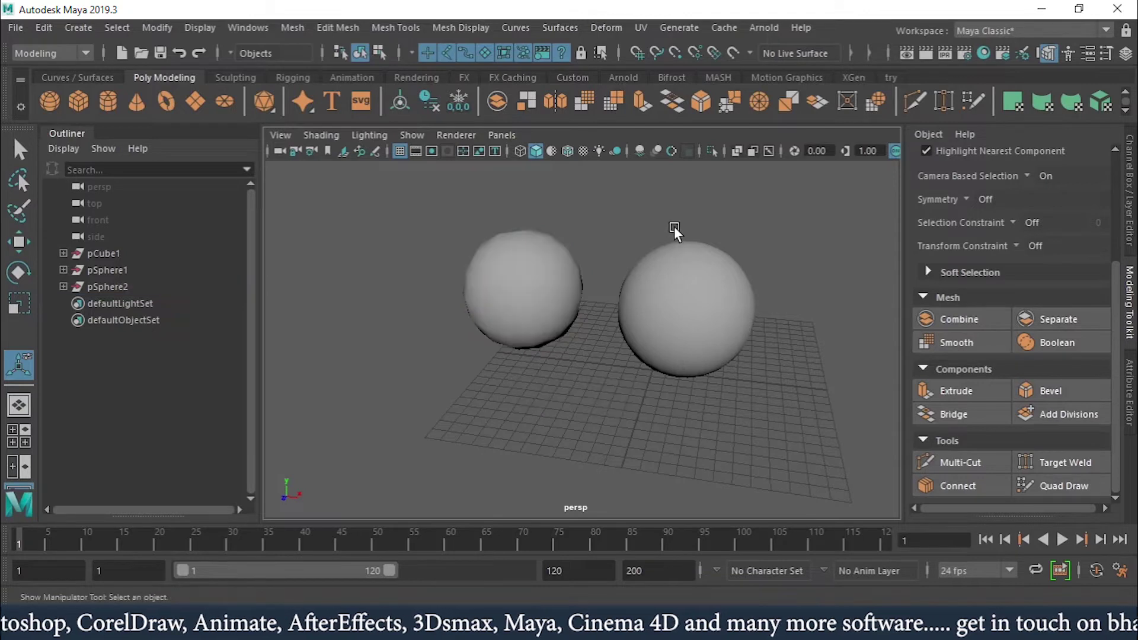
{"action": "left_click_drag", "start_coordinate": [569, 287], "coordinate": [680, 290], "text": "alt"}
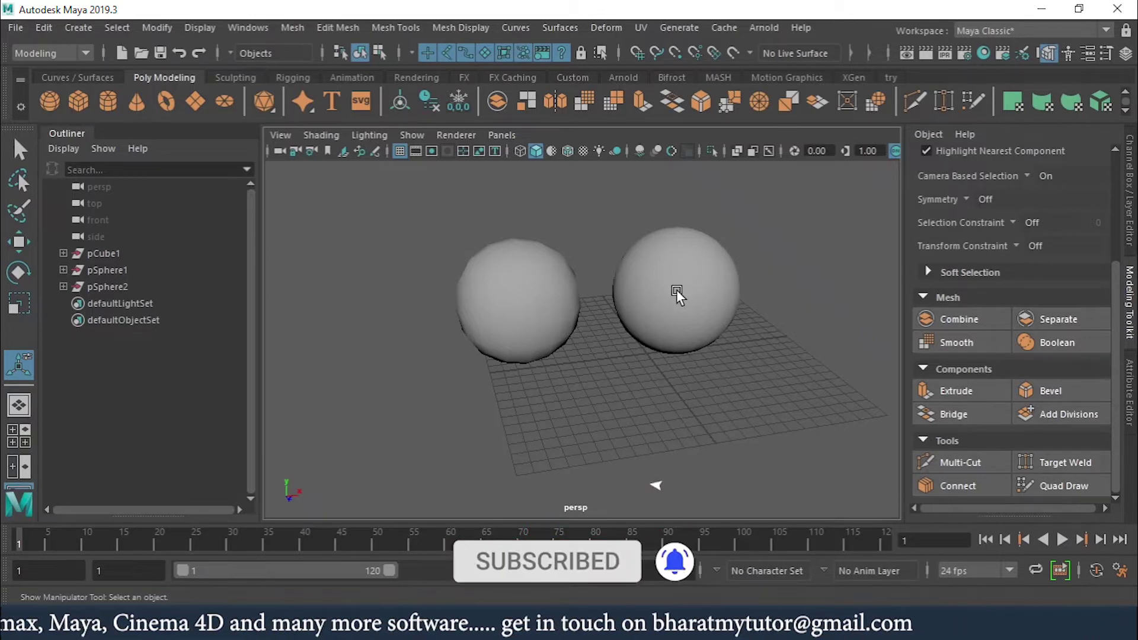
{"action": "key", "text": "1"}
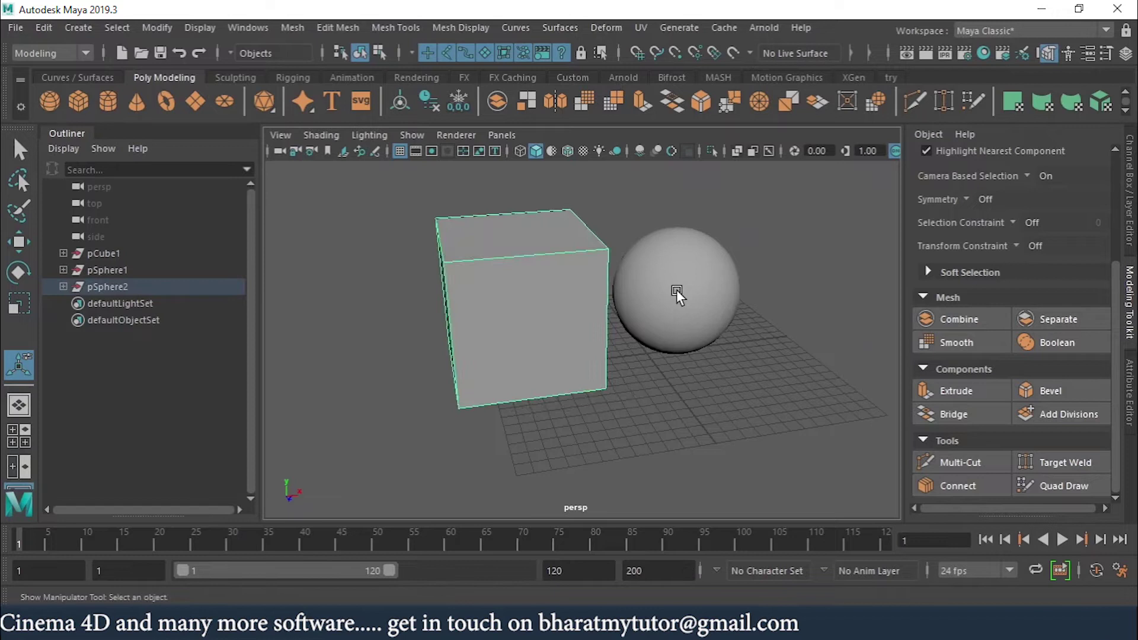
- Move the sphere up and to the right, well clear of the cube
{"action": "left_click_drag", "start_coordinate": [677, 289], "coordinate": [624, 341], "text": "alt"}
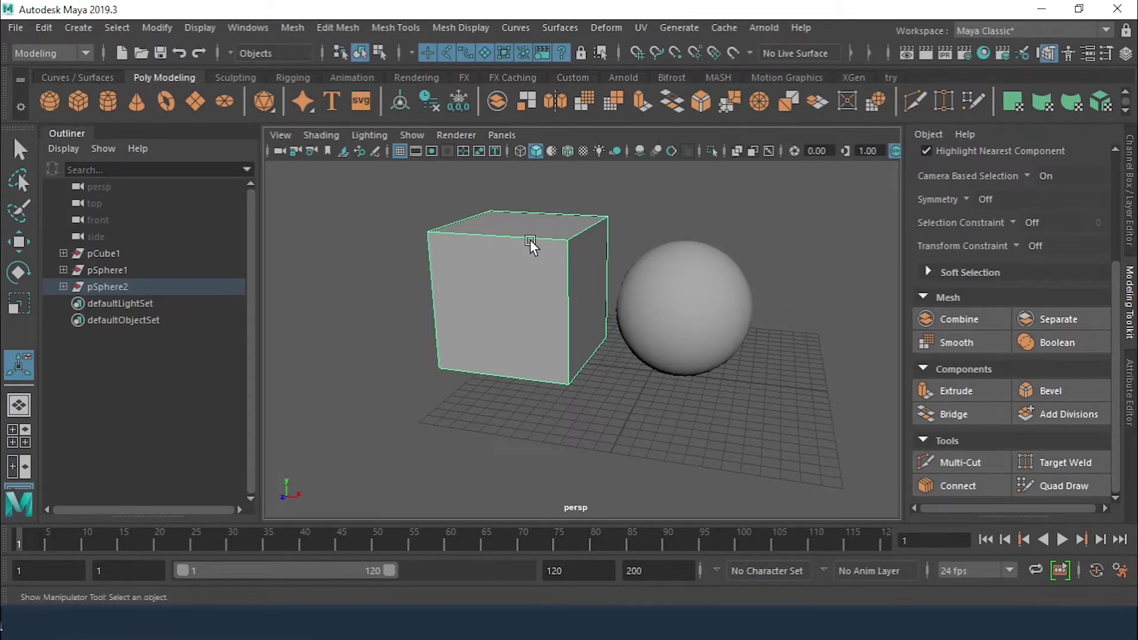
{"action": "middle_click_drag", "start_coordinate": [530, 239], "coordinate": [609, 264], "text": "alt"}
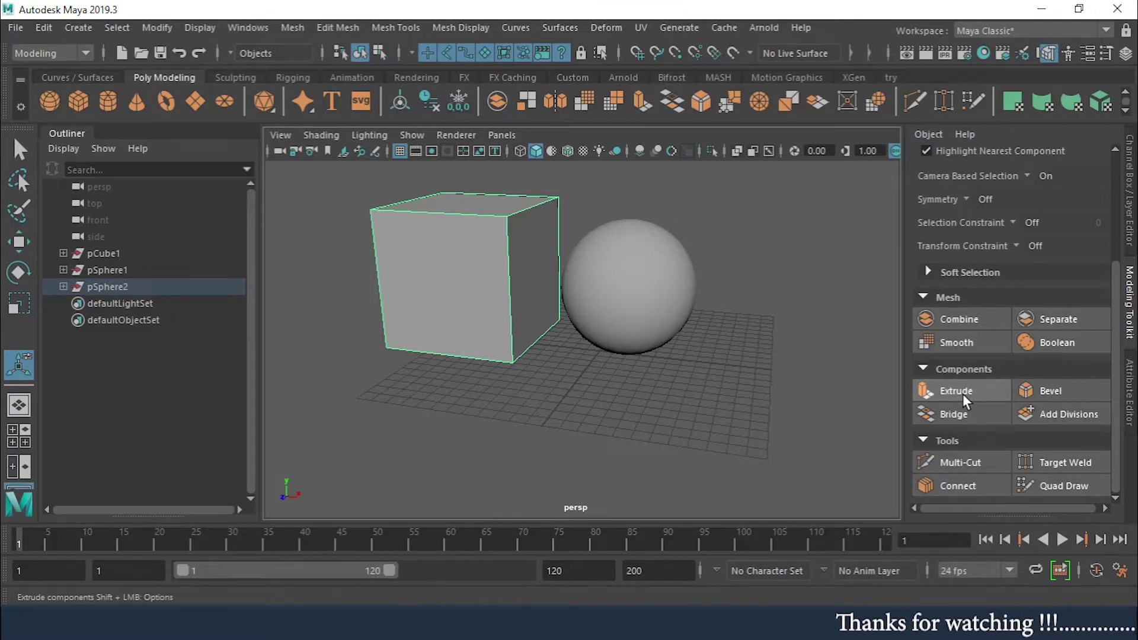
{"action": "left_click", "coordinate": [665, 333]}
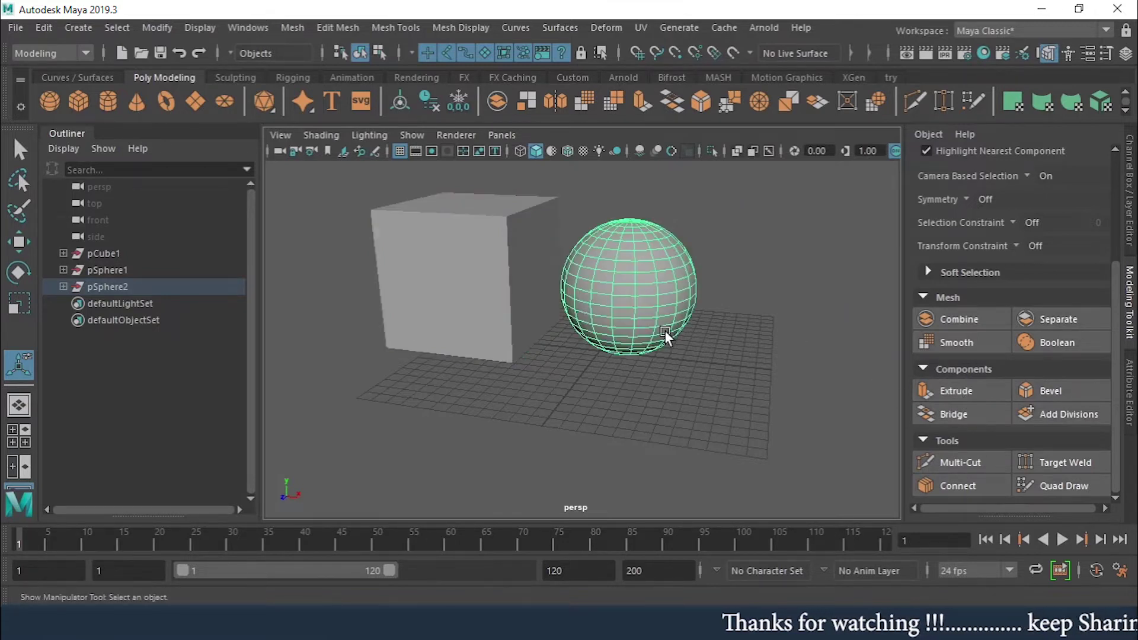
{"action": "key", "text": "w"}
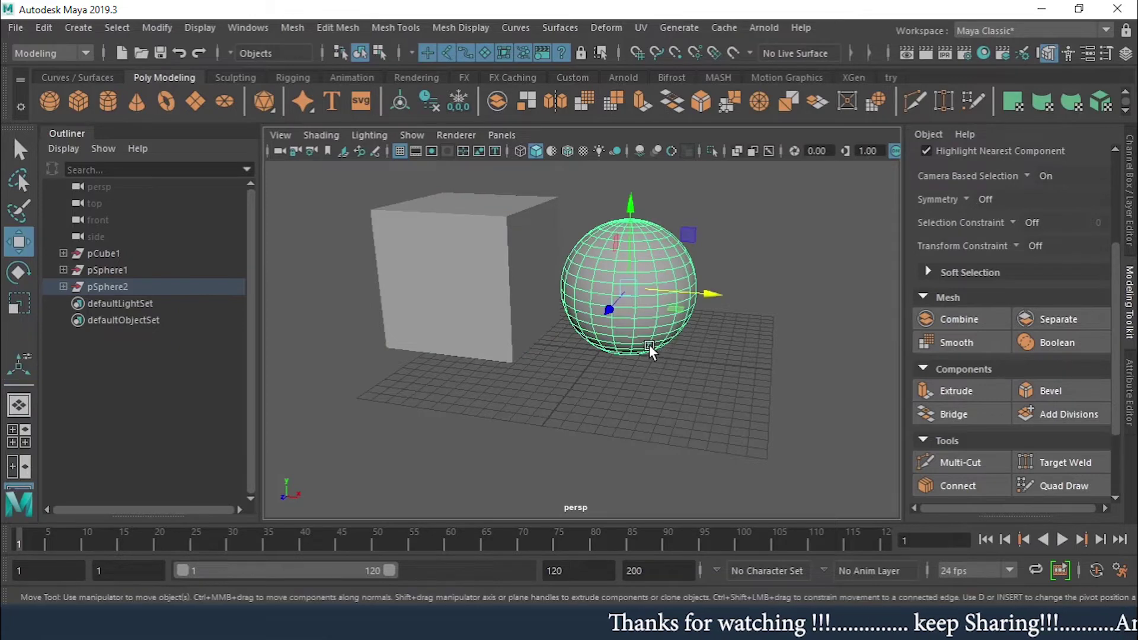
{"action": "left_click_drag", "start_coordinate": [649, 344], "coordinate": [760, 299], "text": "alt"}
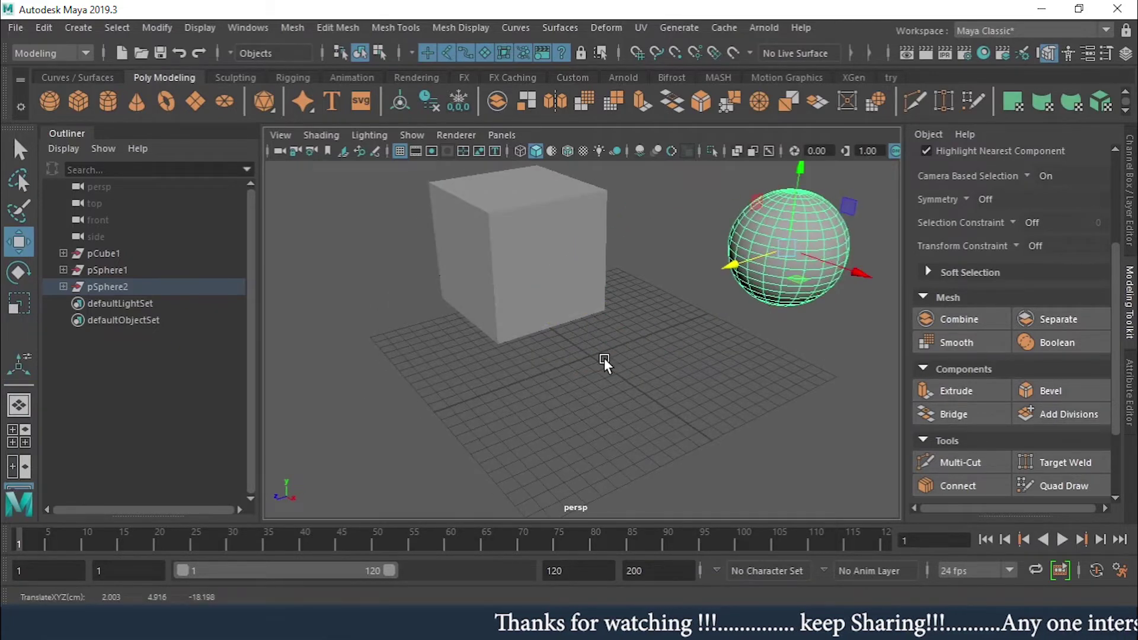
{"action": "left_click_drag", "start_coordinate": [600, 339], "coordinate": [620, 347], "text": "alt"}
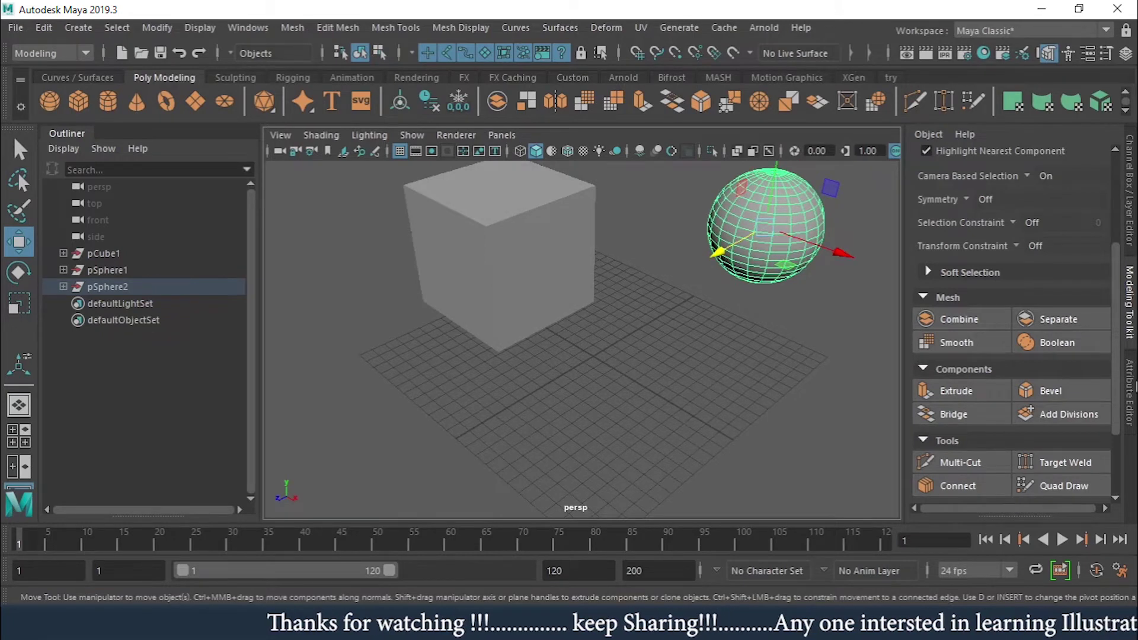
- Push the sphere partly into the cube's side and Boolean-union them into polySurface1
{"action": "key", "text": "ctrl+z"}
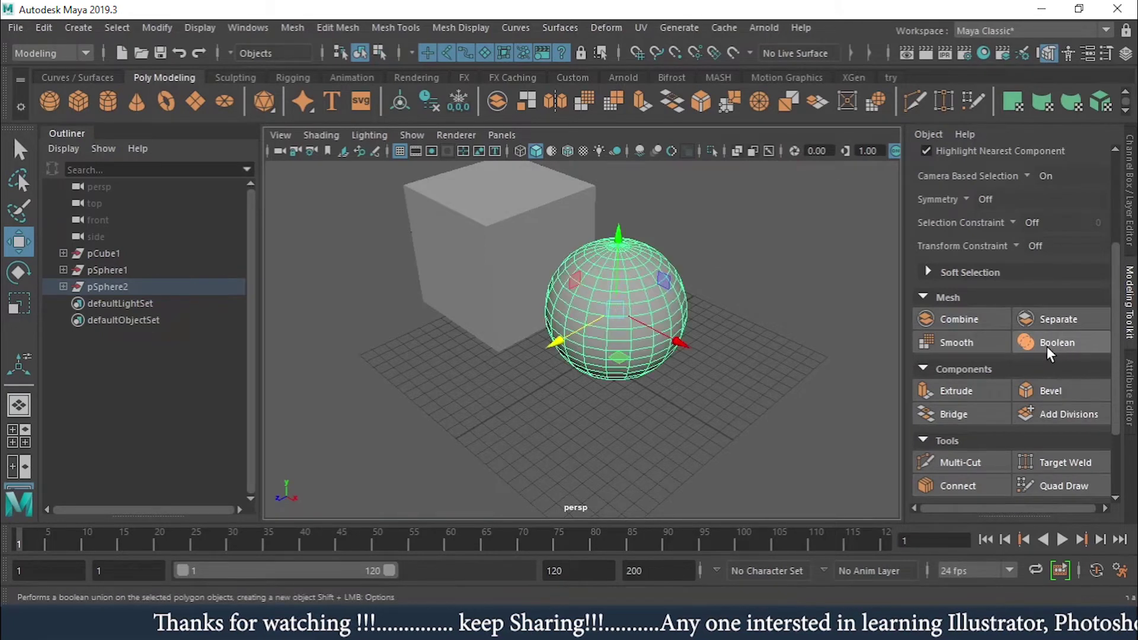
{"action": "left_click_drag", "start_coordinate": [838, 336], "coordinate": [651, 305], "text": "alt"}
{"action": "scroll", "coordinate": [739, 328], "scroll_direction": "down", "scroll_amount": 3}
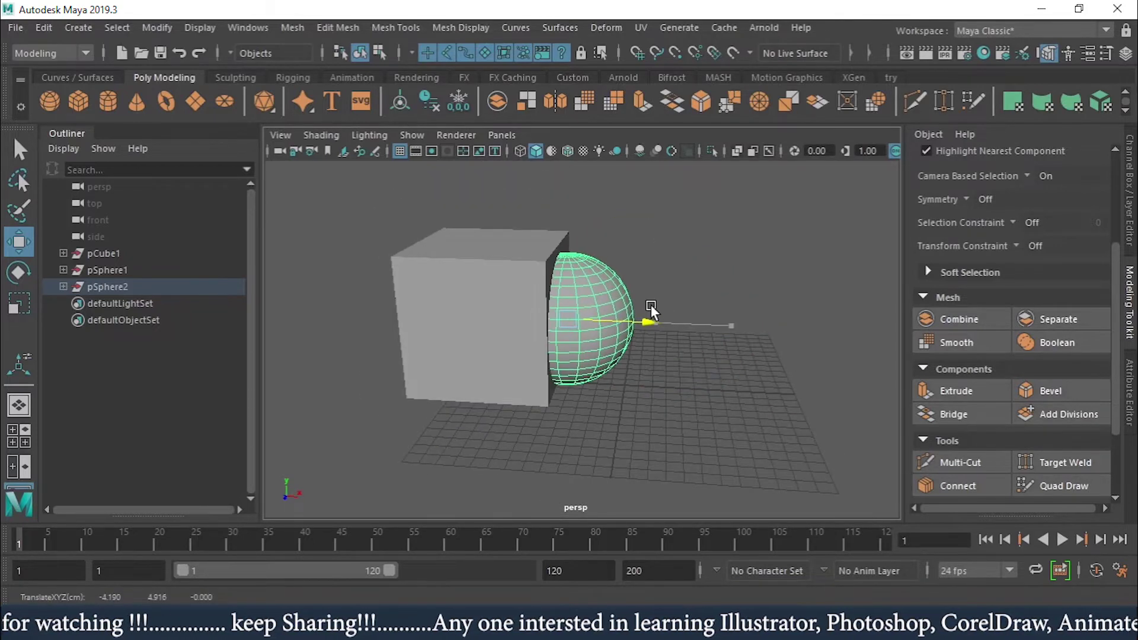
{"action": "left_click_drag", "start_coordinate": [722, 305], "coordinate": [754, 324], "text": "alt"}
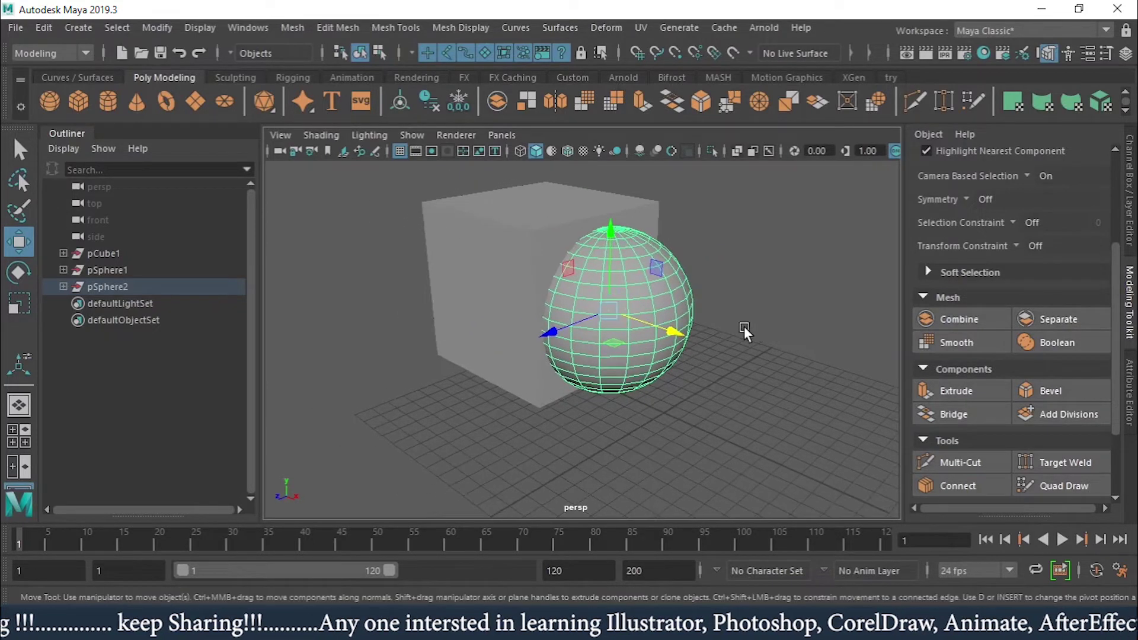
{"action": "left_click", "coordinate": [563, 240], "text": "shift"}
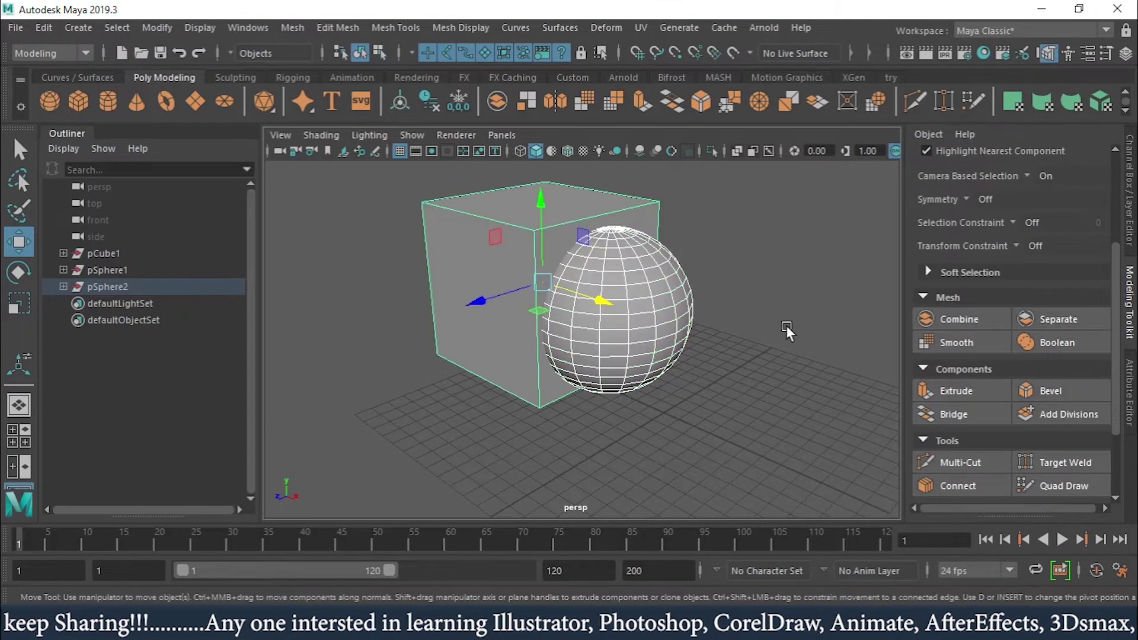
{"action": "left_click", "coordinate": [1073, 343]}
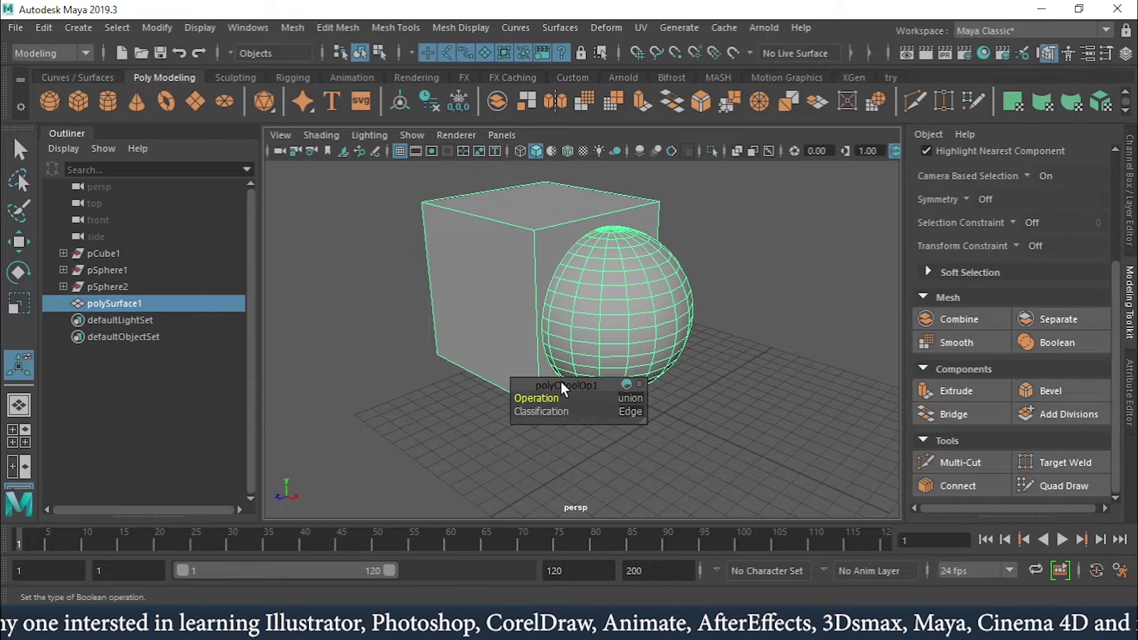
{"action": "left_click_drag", "start_coordinate": [561, 382], "coordinate": [795, 229]}
{"action": "left_click_drag", "start_coordinate": [660, 382], "coordinate": [532, 372], "text": "alt"}
{"action": "key", "text": "4"}
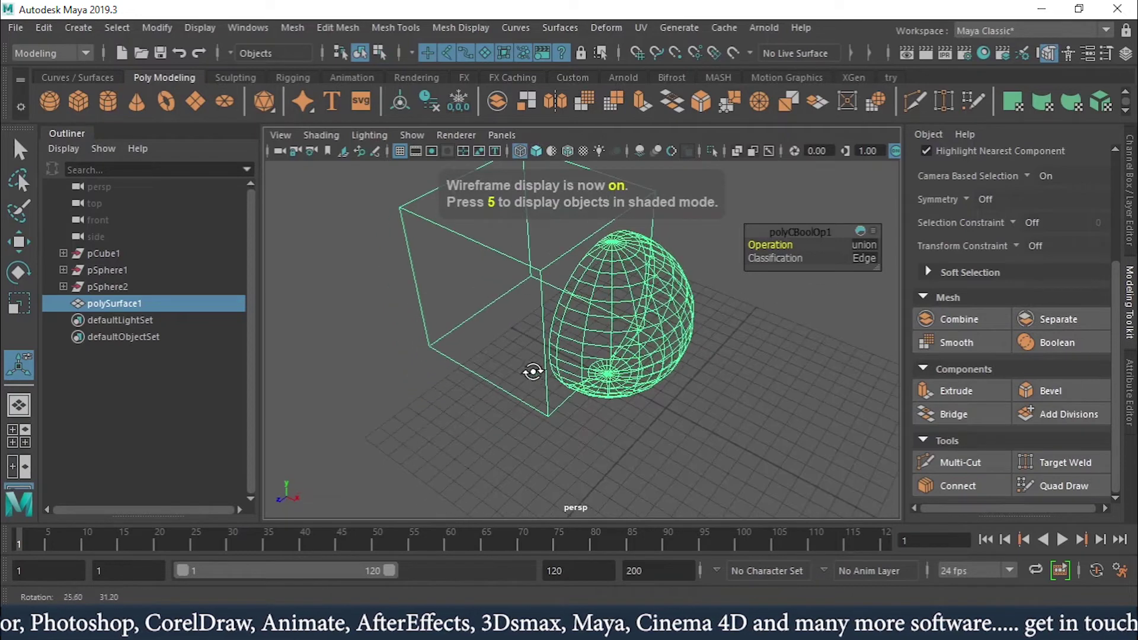
{"action": "left_click_drag", "start_coordinate": [557, 308], "coordinate": [536, 333], "text": "alt"}
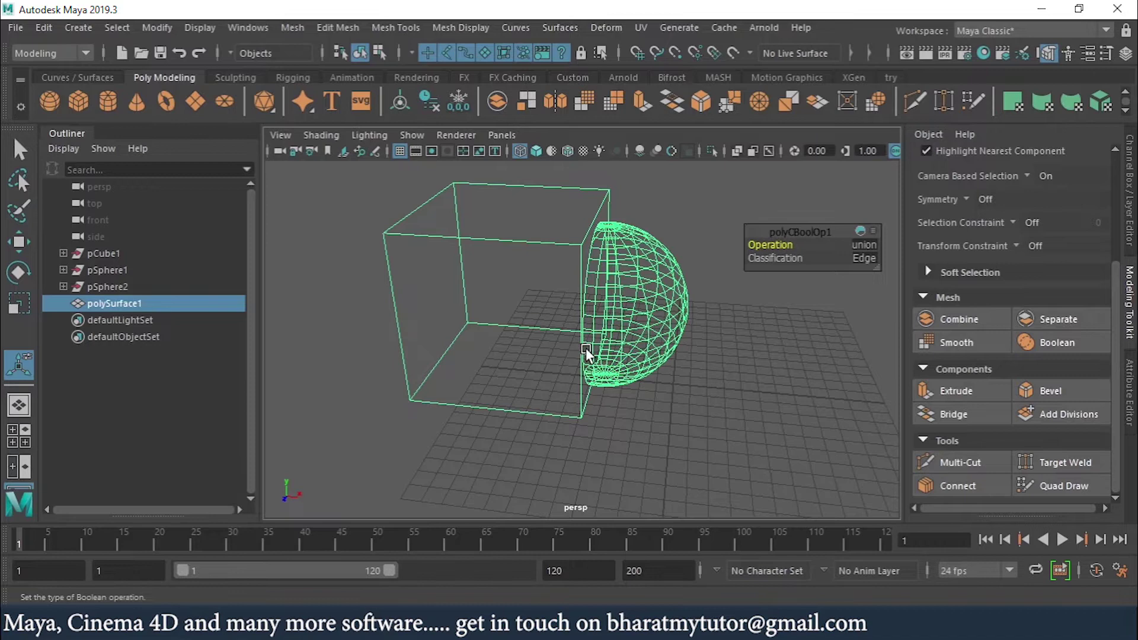
{"action": "left_click_drag", "start_coordinate": [560, 286], "coordinate": [578, 295], "text": "alt"}
{"action": "left_click", "coordinate": [871, 245]}
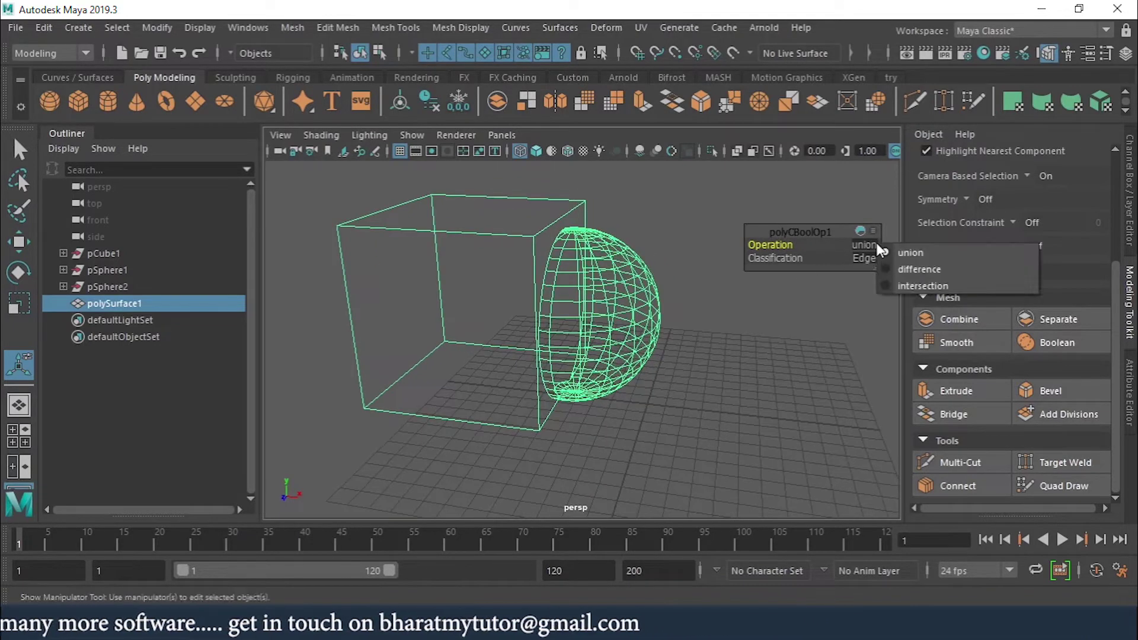
{"action": "left_click", "coordinate": [921, 271]}
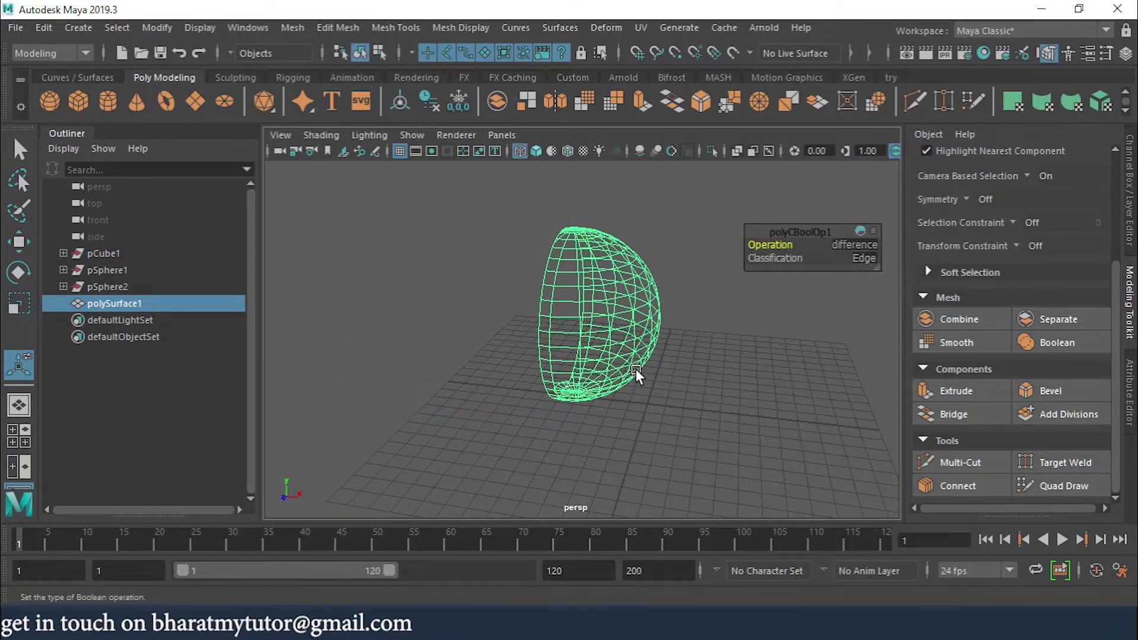
{"action": "key", "text": "5"}
{"action": "mouse_move", "coordinate": [642, 360]}
{"action": "left_mouse_down", "text": "alt"}
{"action": "mouse_move", "coordinate": [723, 338]}
{"action": "mouse_move", "coordinate": [681, 330]}
{"action": "mouse_move", "coordinate": [600, 249]}
{"action": "mouse_move", "coordinate": [592, 322]}
{"action": "mouse_move", "coordinate": [612, 339]}
{"action": "left_mouse_up", "text": "alt"}
{"action": "left_click", "coordinate": [862, 243]}
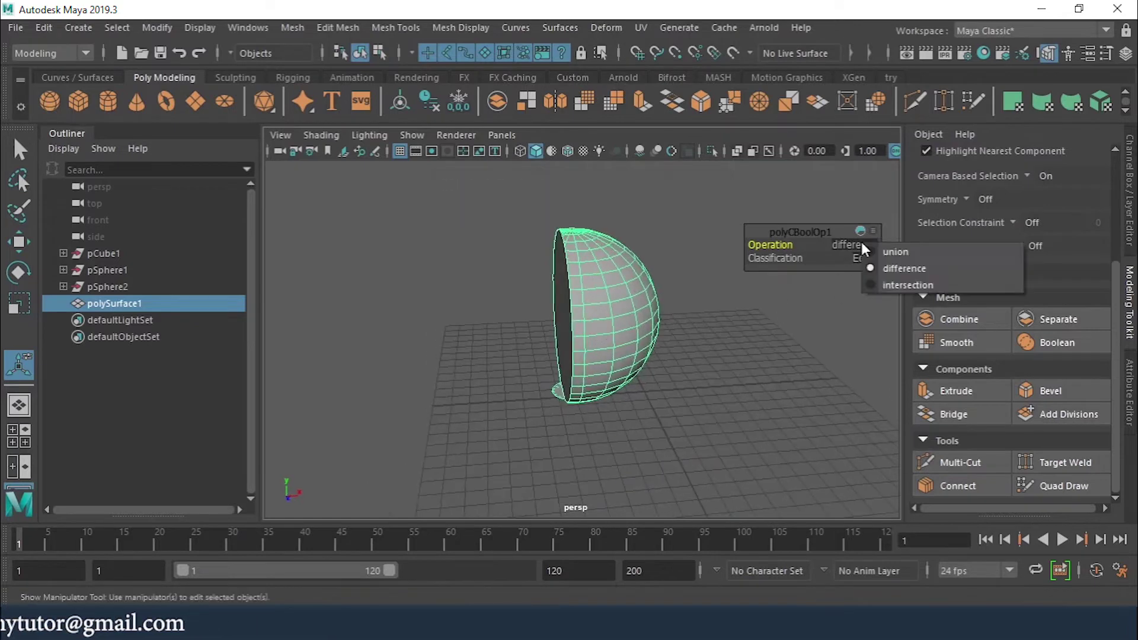
{"action": "left_click", "coordinate": [888, 285]}
{"action": "left_click_drag", "start_coordinate": [796, 346], "coordinate": [685, 344], "text": "alt"}
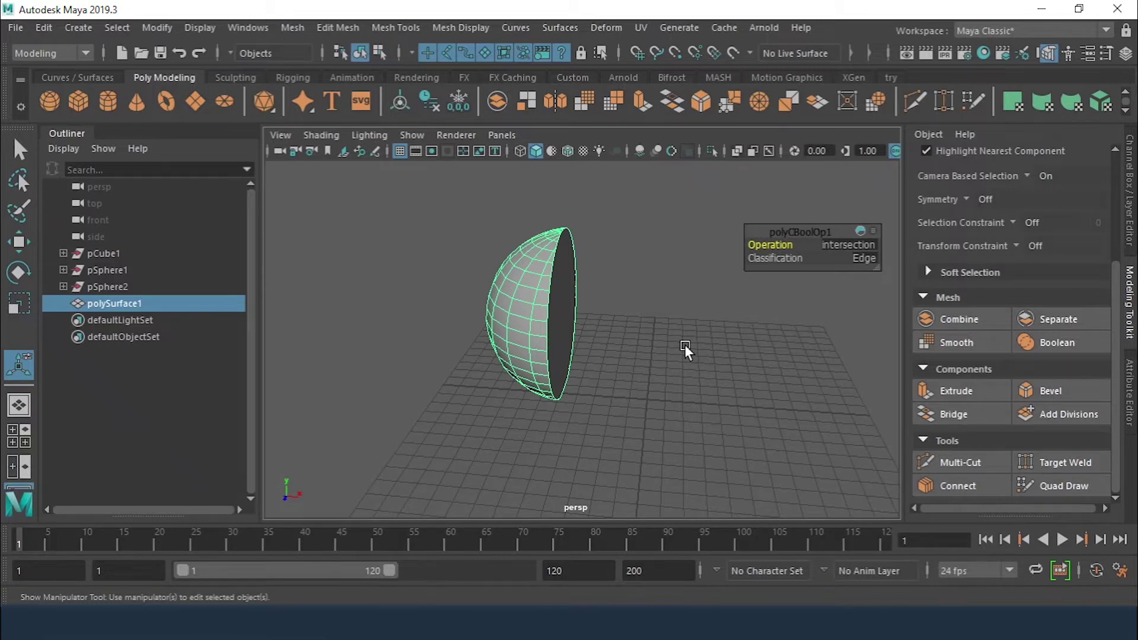
{"action": "left_click", "coordinate": [852, 243]}
{"action": "left_click", "coordinate": [872, 249]}
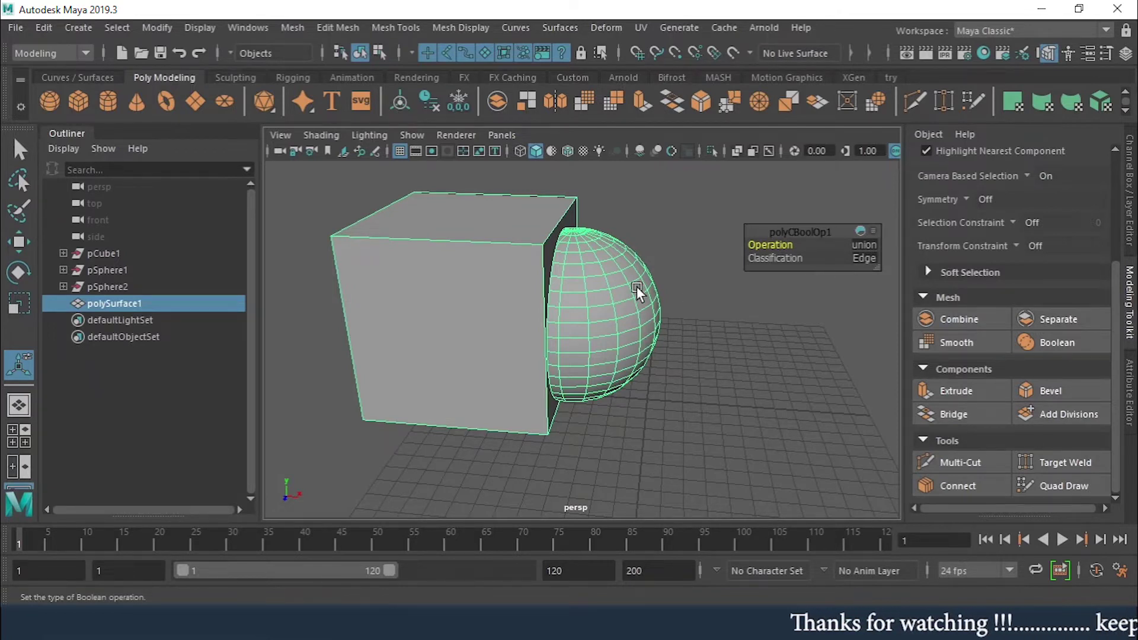
- Extrude the cube's top face upward to double its height
{"action": "scroll", "coordinate": [628, 279], "scroll_direction": "down", "scroll_amount": 3}
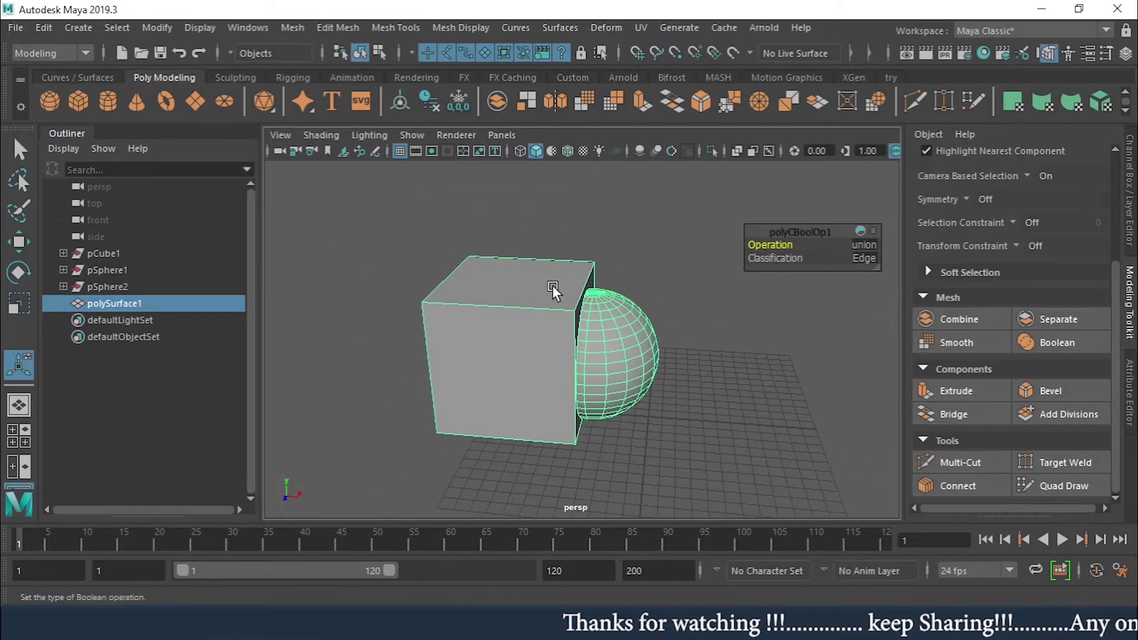
{"action": "right_click_drag", "start_coordinate": [553, 286], "coordinate": [559, 212]}
{"action": "left_click", "coordinate": [524, 272]}
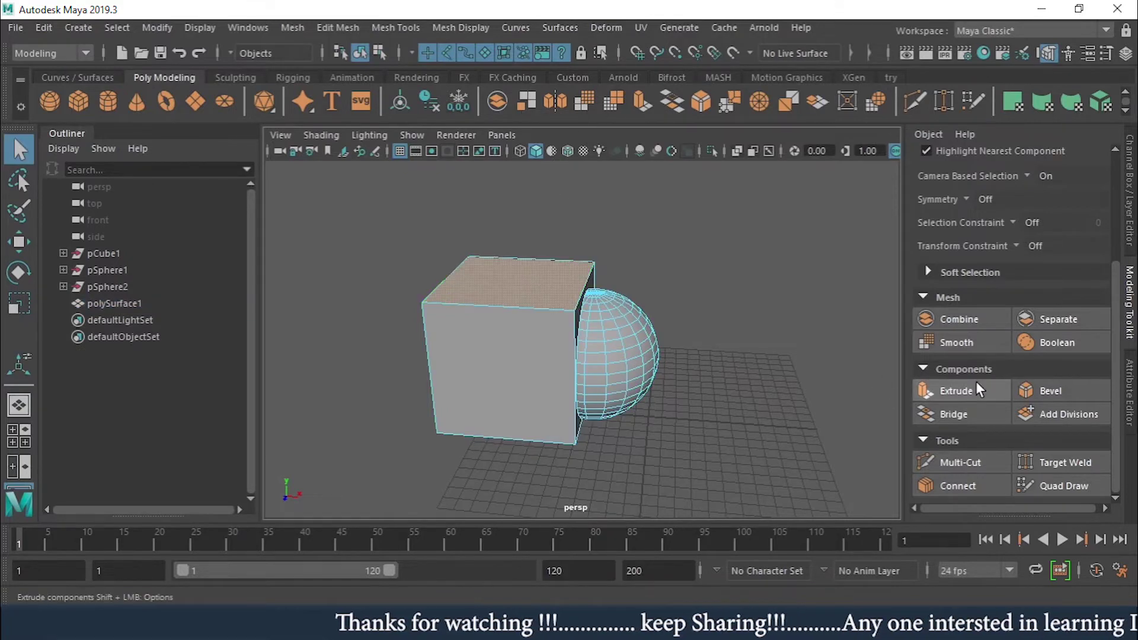
{"action": "left_click", "coordinate": [961, 392]}
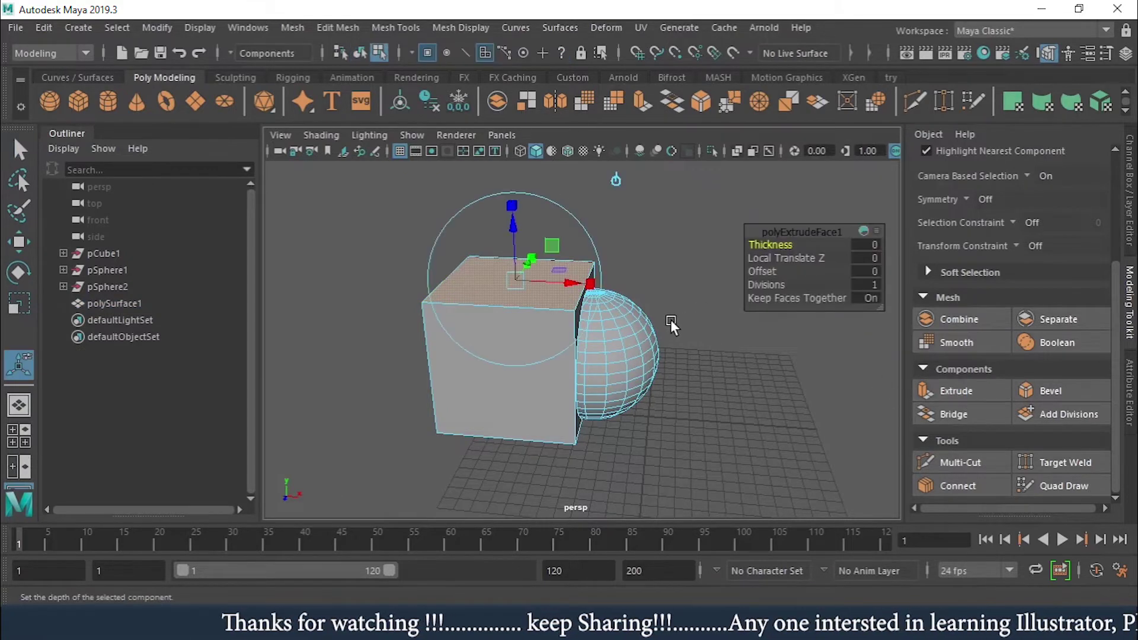
{"action": "left_click_drag", "start_coordinate": [658, 319], "coordinate": [547, 227], "text": "alt"}
- Extrude a side face of the taller block 7.892 outward to the left
{"action": "left_click_drag", "start_coordinate": [596, 329], "coordinate": [699, 311], "text": "alt"}
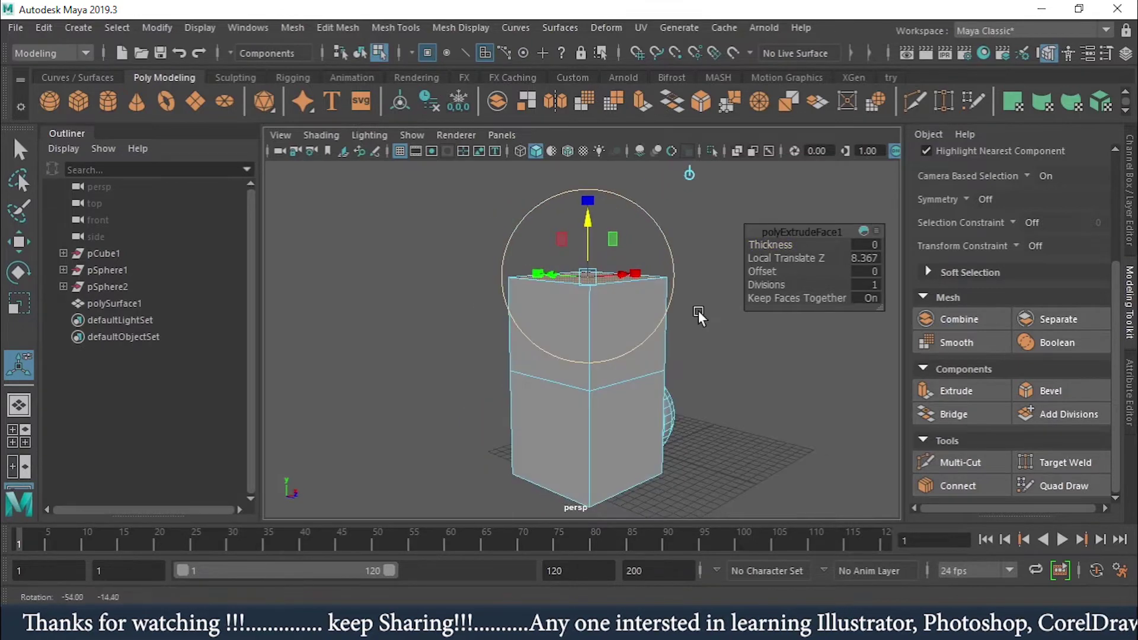
{"action": "left_click", "coordinate": [555, 314]}
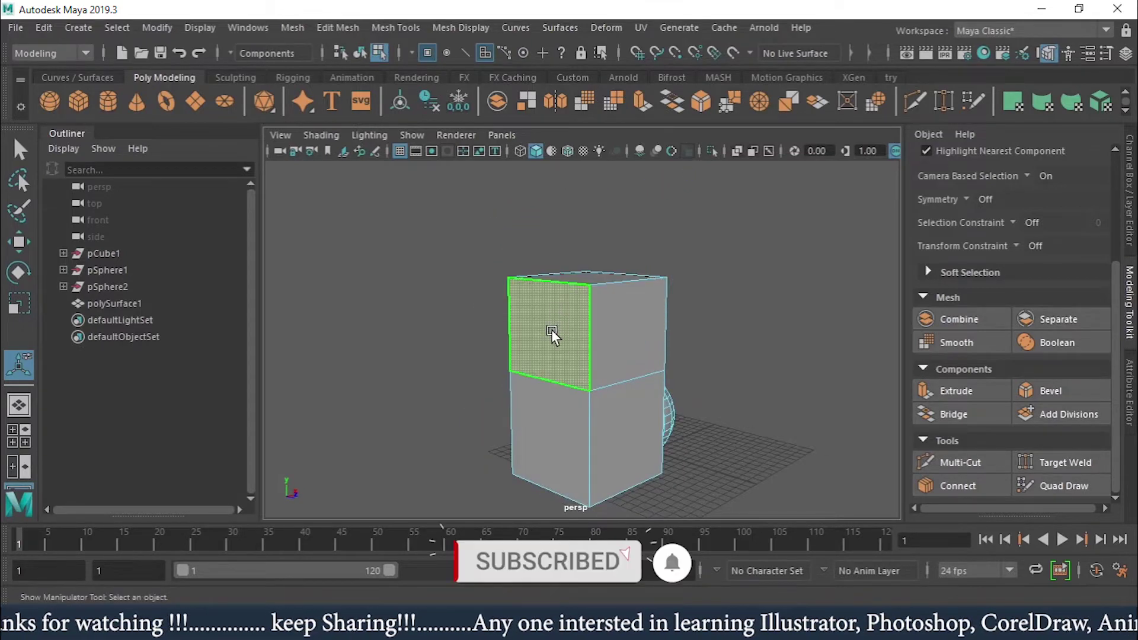
{"action": "left_click", "coordinate": [984, 393]}
{"action": "left_click_drag", "start_coordinate": [545, 330], "coordinate": [418, 339]}
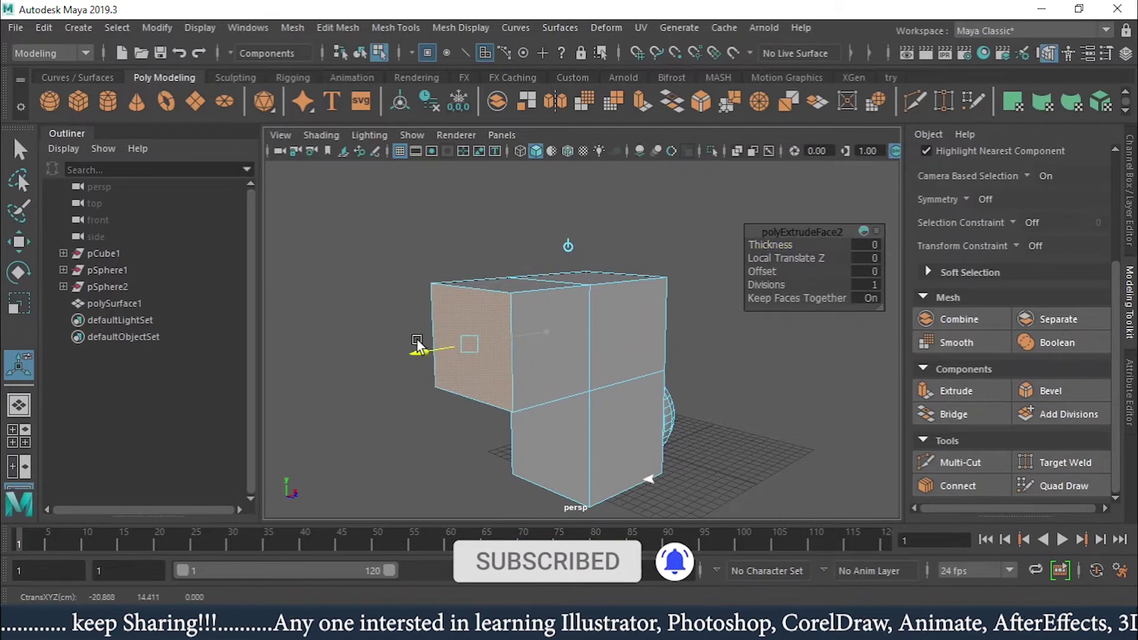
{"action": "left_click_drag", "start_coordinate": [723, 382], "coordinate": [676, 370], "text": "alt"}
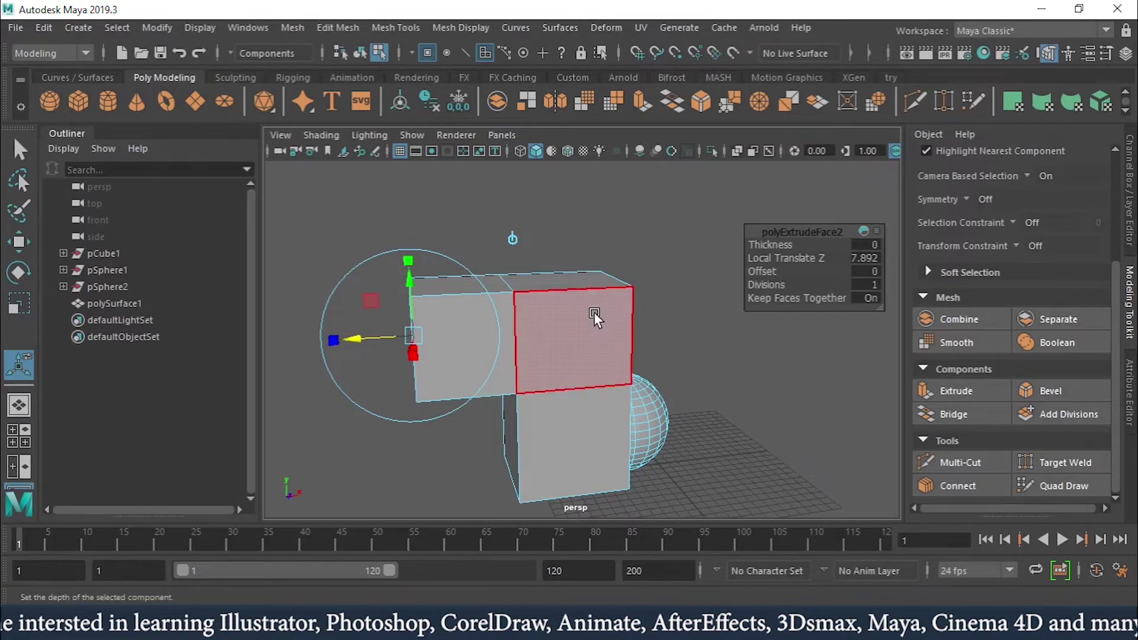
{"action": "left_click_drag", "start_coordinate": [594, 315], "coordinate": [625, 297], "text": "alt"}
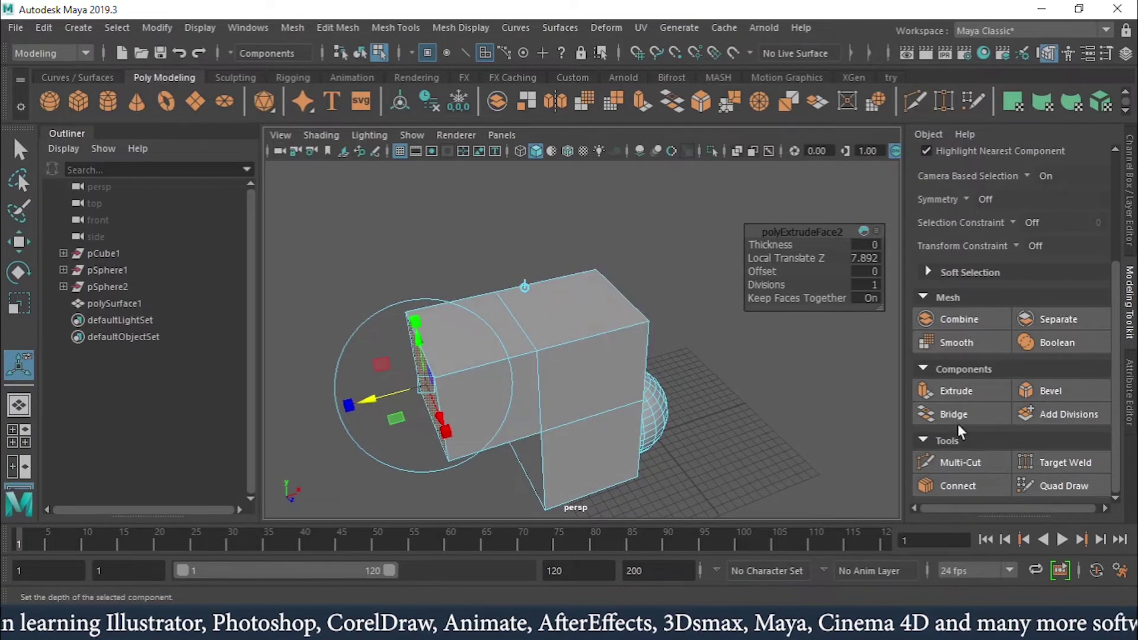
{"action": "key", "text": "q"}
{"action": "left_click", "coordinate": [579, 284]}
{"action": "key", "text": "w"}
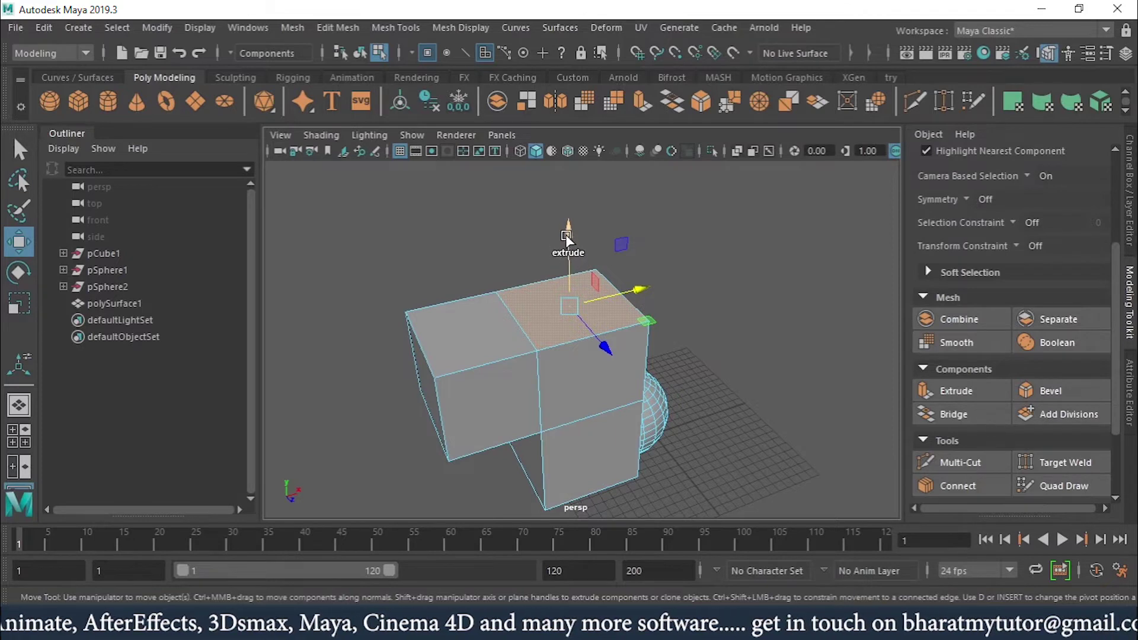
- Shift-drag extrude the top face up and two side faces outward into arms
{"action": "left_click_drag", "start_coordinate": [565, 237], "coordinate": [569, 147], "text": "shift"}
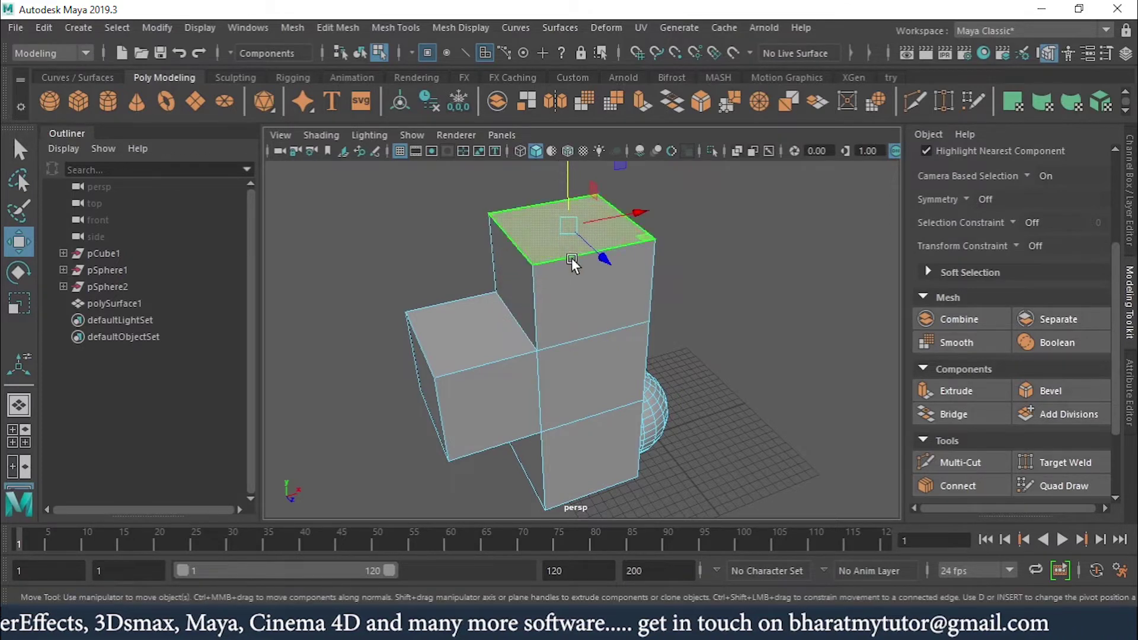
{"action": "left_click", "coordinate": [621, 340]}
{"action": "left_click_drag", "start_coordinate": [631, 432], "coordinate": [711, 507], "text": "shift"}
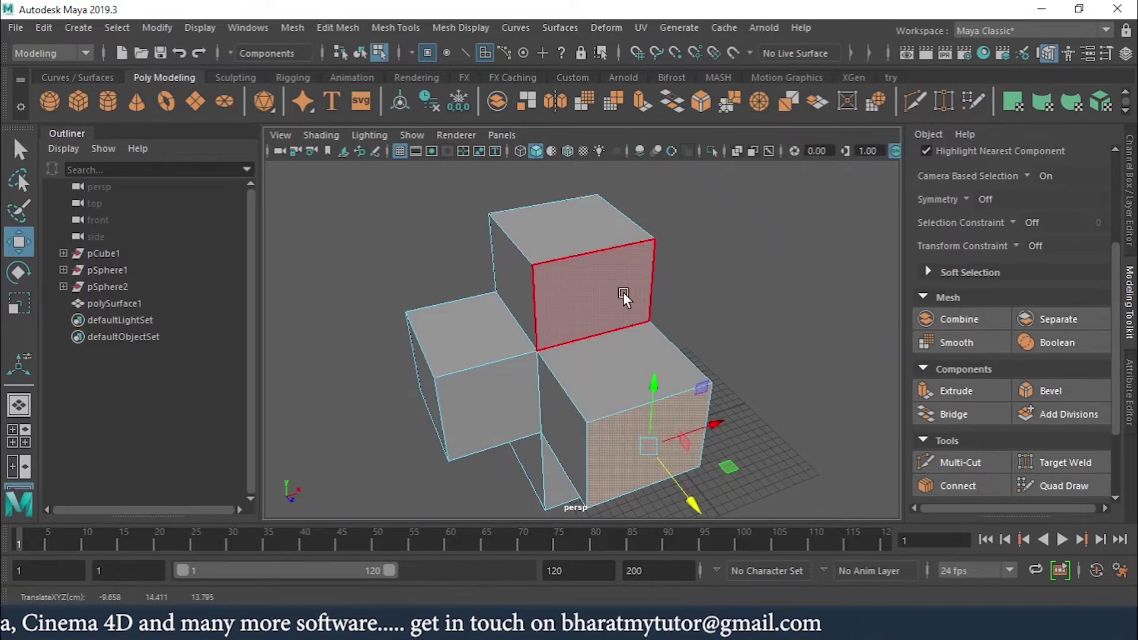
{"action": "left_click_drag", "start_coordinate": [624, 292], "coordinate": [607, 324], "text": "alt"}
{"action": "left_click", "coordinate": [608, 326]}
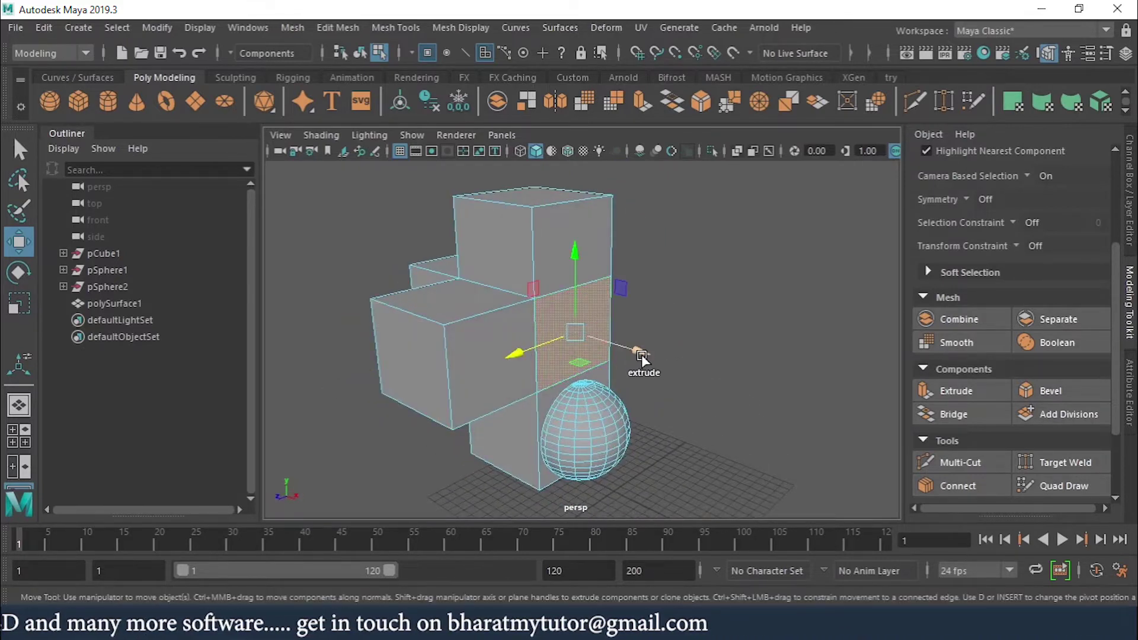
{"action": "left_click_drag", "start_coordinate": [642, 358], "coordinate": [737, 381], "text": "shift"}
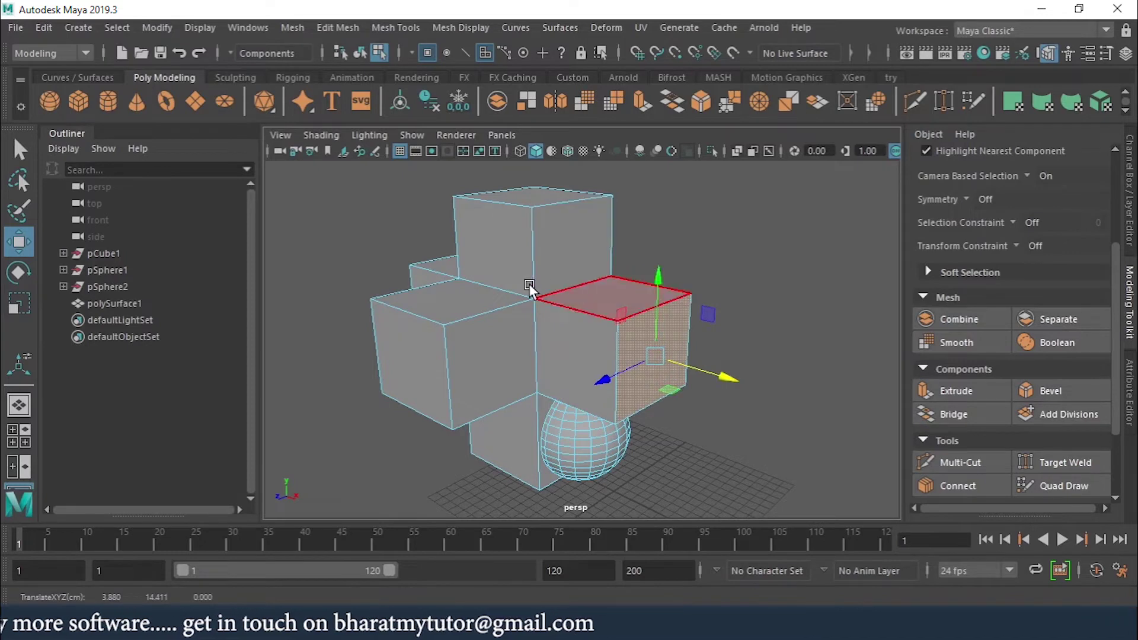
{"action": "left_click_drag", "start_coordinate": [529, 283], "coordinate": [618, 302], "text": "alt"}
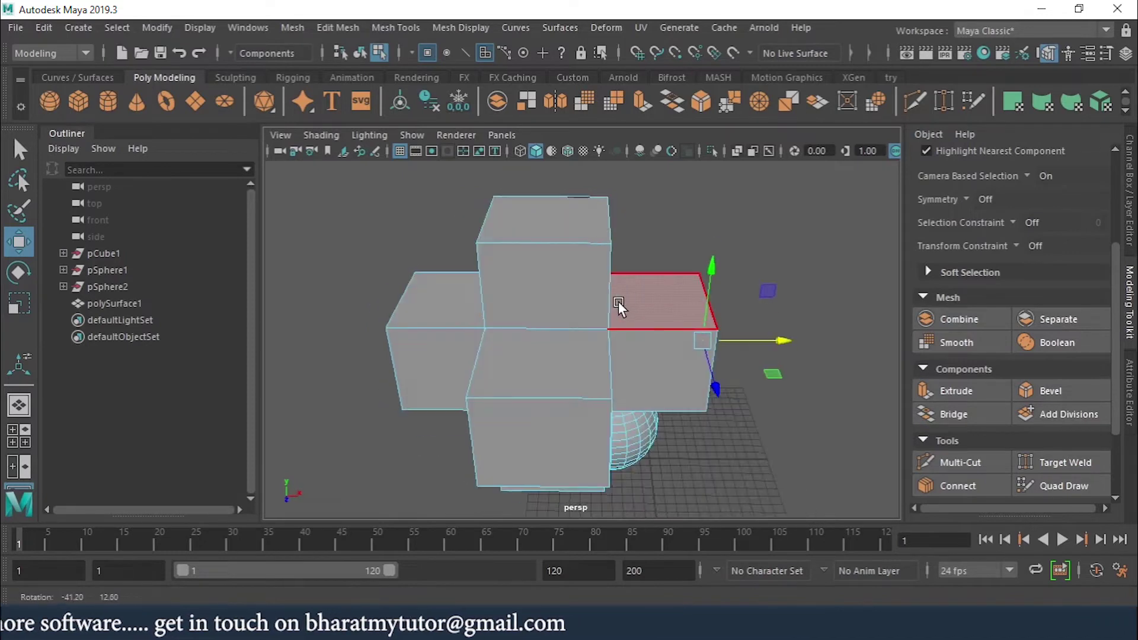
- Extrude the topmost face into a tilted, raised block with an inward-scaled inset cap
{"action": "left_click", "coordinate": [565, 225]}
{"action": "key", "text": "e"}
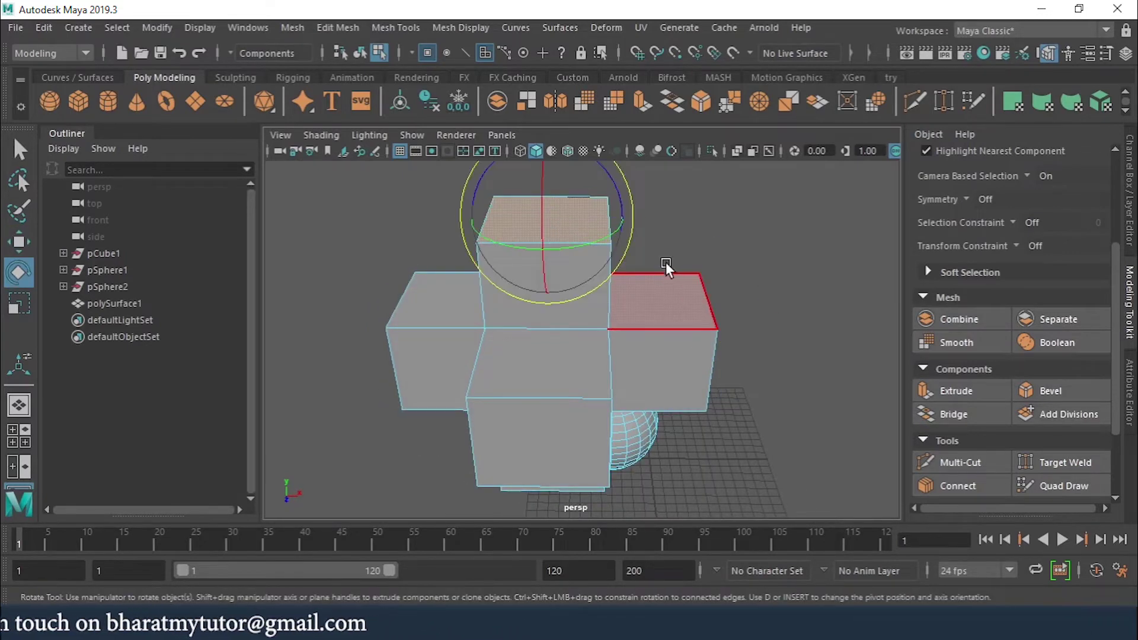
{"action": "middle_click_drag", "start_coordinate": [666, 262], "coordinate": [671, 321], "text": "alt"}
{"action": "mouse_move", "coordinate": [575, 220]}
{"action": "left_mouse_down", "text": "shift"}
{"action": "mouse_move", "coordinate": [611, 234]}
{"action": "mouse_move", "coordinate": [592, 214]}
{"action": "mouse_move", "coordinate": [615, 219]}
{"action": "left_mouse_up", "text": "shift"}
{"action": "key", "text": "w"}
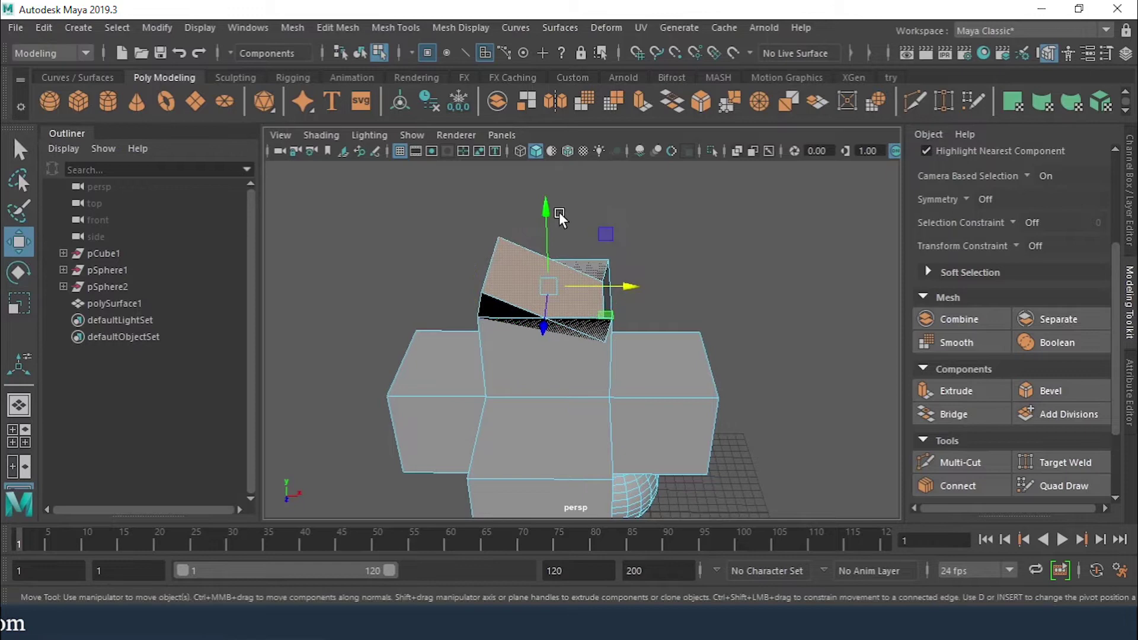
{"action": "left_click_drag", "start_coordinate": [546, 213], "coordinate": [552, 172]}
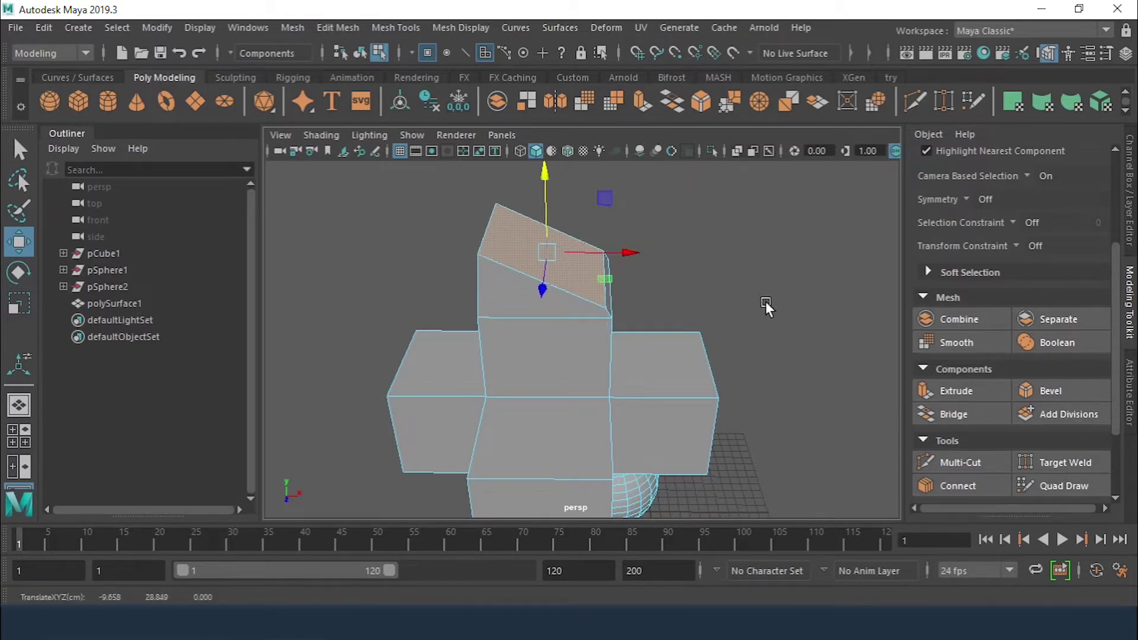
{"action": "left_click_drag", "start_coordinate": [763, 307], "coordinate": [606, 342], "text": "alt"}
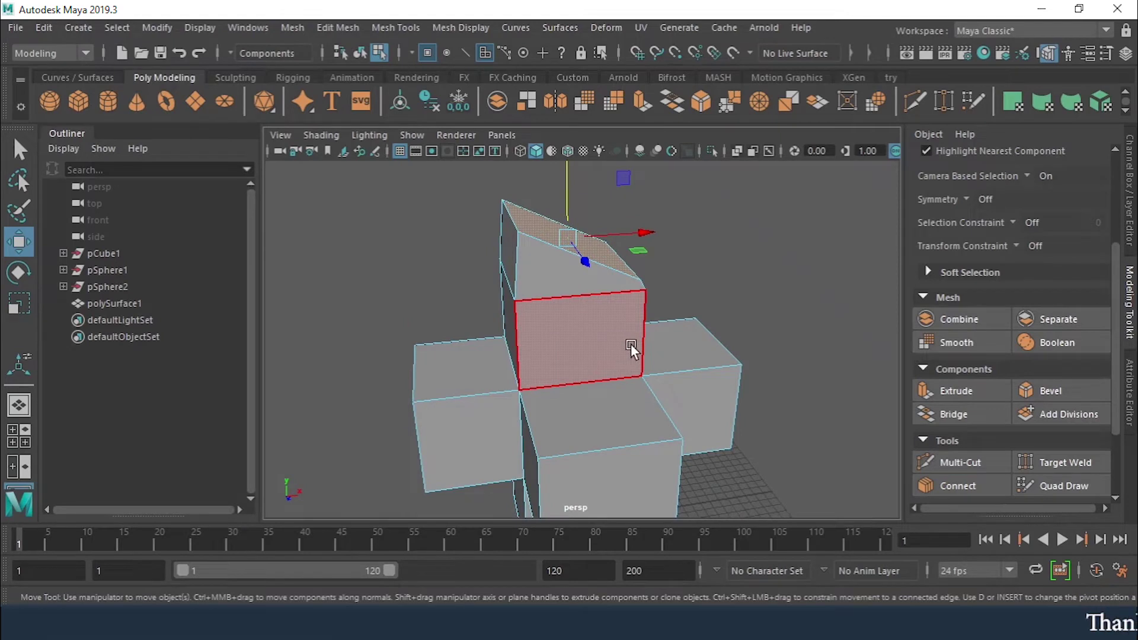
{"action": "key", "text": "r"}
{"action": "left_click_drag", "start_coordinate": [638, 282], "coordinate": [570, 286], "text": "alt"}
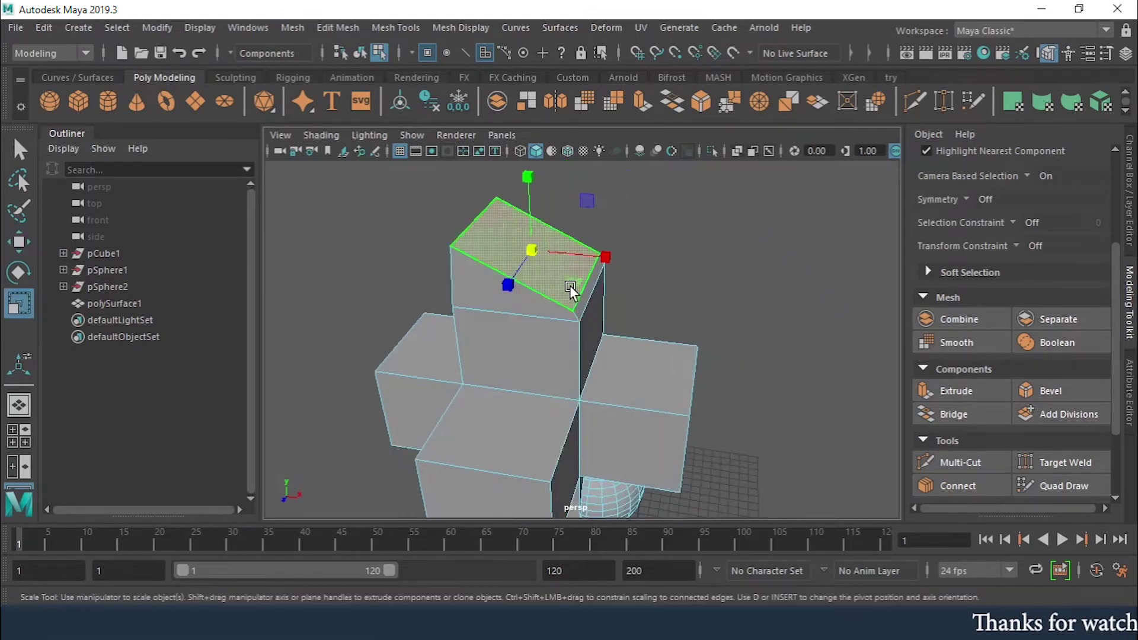
{"action": "left_click_drag", "start_coordinate": [531, 252], "coordinate": [512, 249], "text": "shift"}
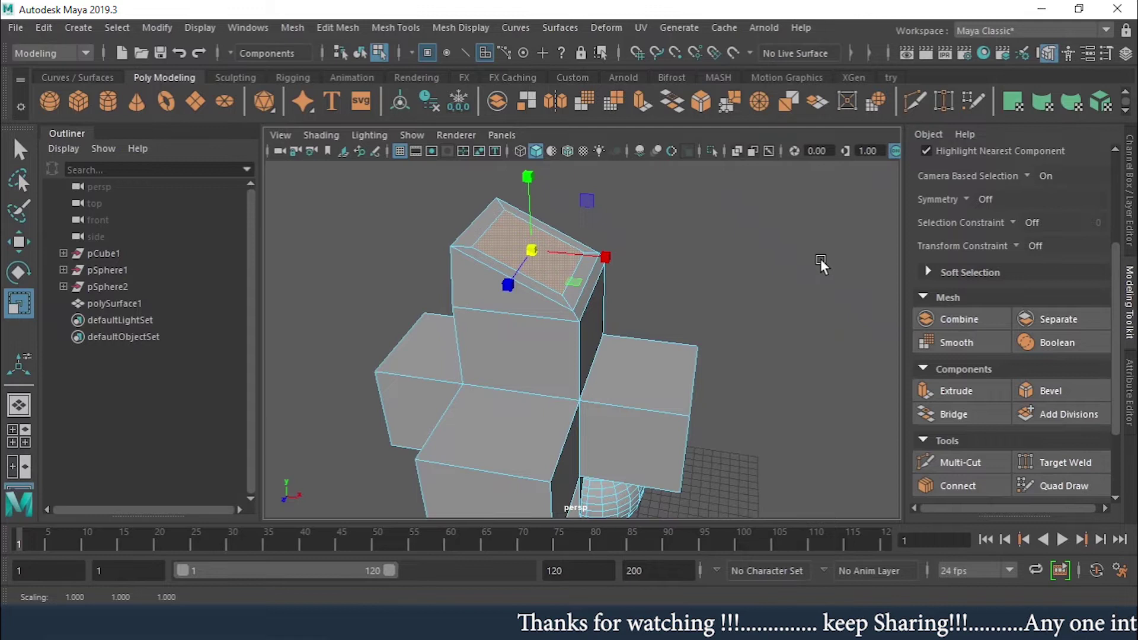
{"action": "key", "text": "w"}
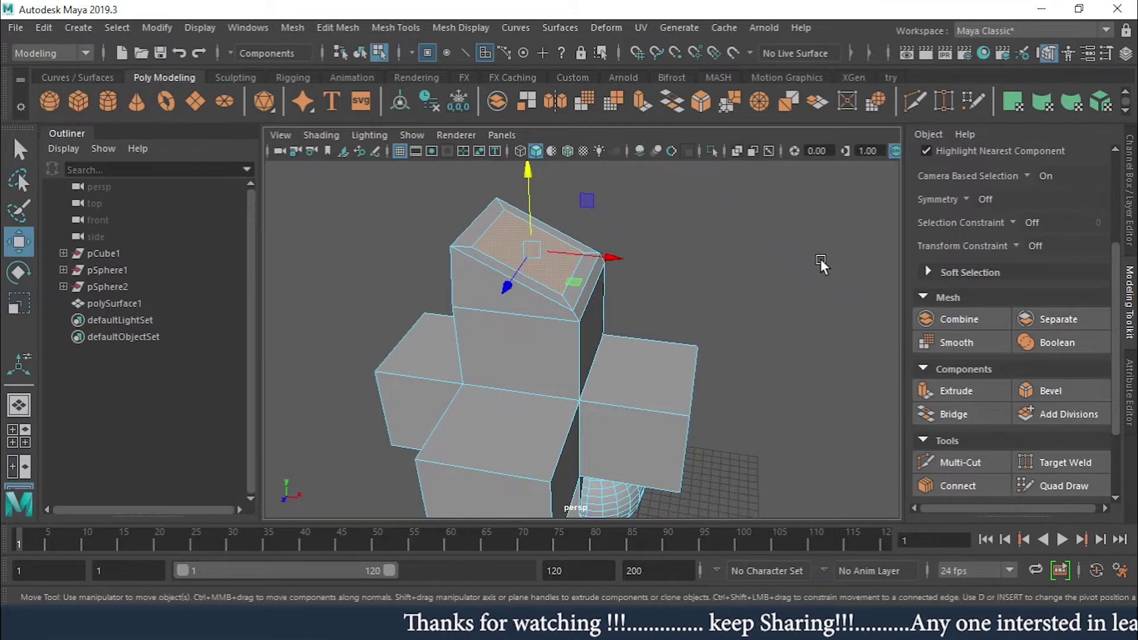
- Select the end face of the right arm
{"action": "left_click", "coordinate": [748, 290]}
{"action": "middle_click_drag", "start_coordinate": [748, 288], "coordinate": [714, 232], "text": "alt"}
{"action": "left_click_drag", "start_coordinate": [714, 232], "coordinate": [569, 314], "text": "alt"}
{"action": "left_click", "coordinate": [662, 334]}
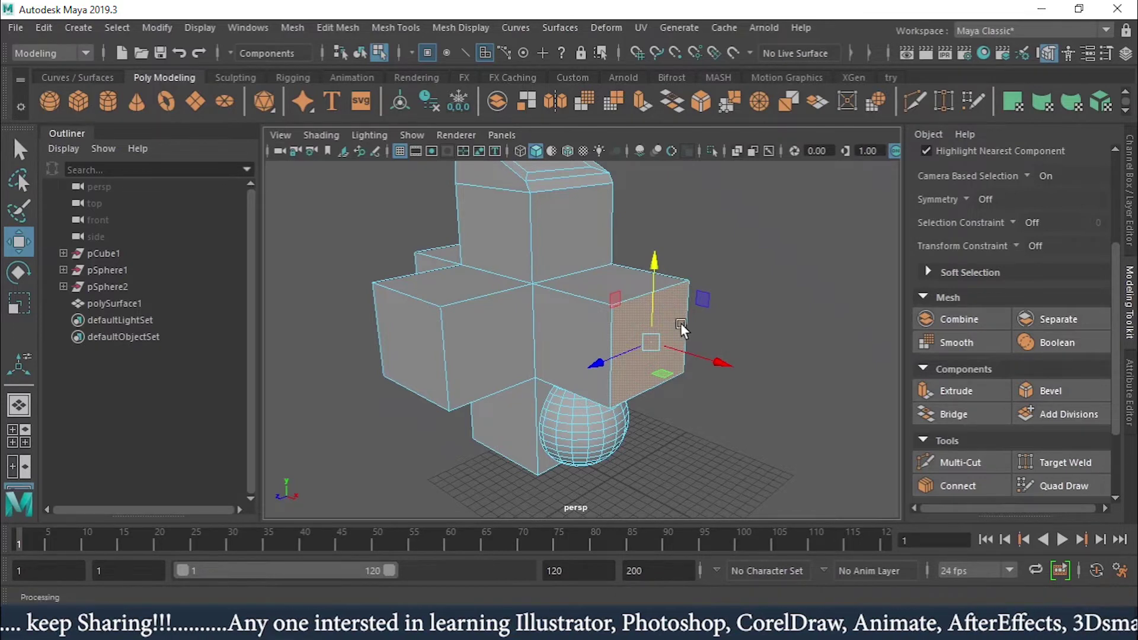
{"action": "key", "text": "t"}
{"action": "left_click_drag", "start_coordinate": [680, 323], "coordinate": [629, 390], "text": "alt"}
{"action": "left_click", "coordinate": [631, 374]}
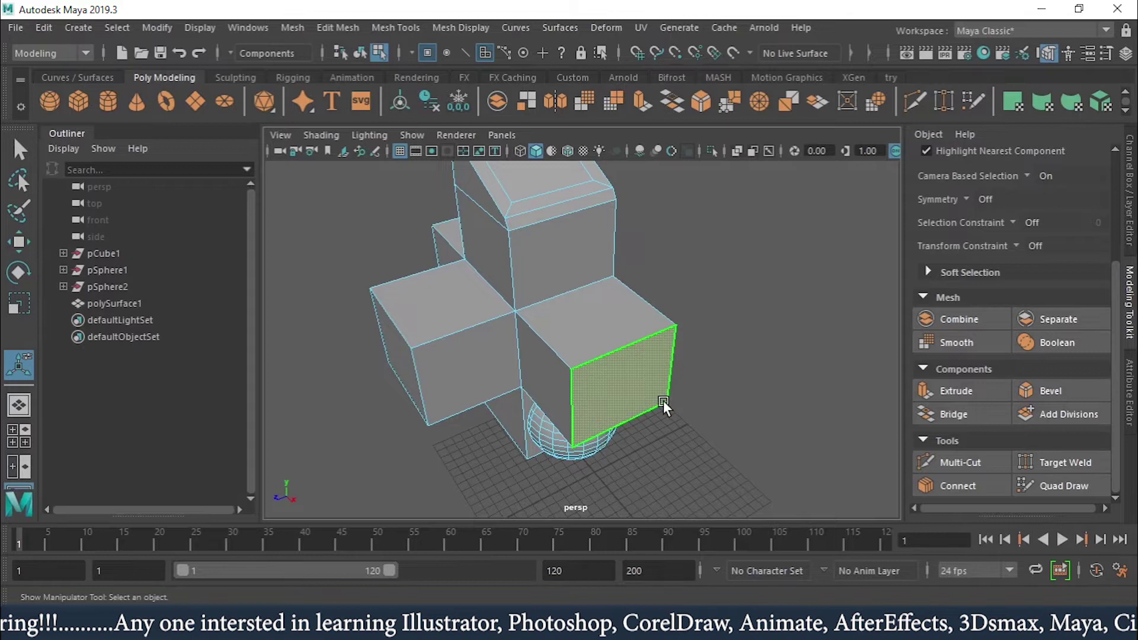
- Bevel that face with fraction 0.3, 3 segments and depth -1
{"action": "left_click", "coordinate": [1070, 388]}
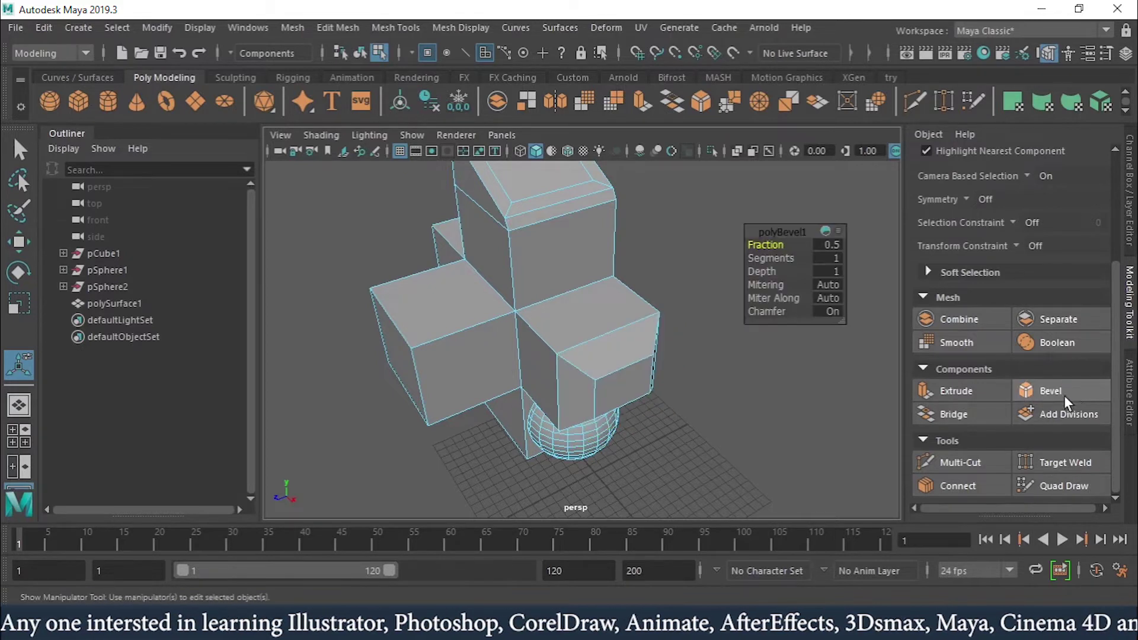
{"action": "left_click_drag", "start_coordinate": [764, 245], "coordinate": [729, 271]}
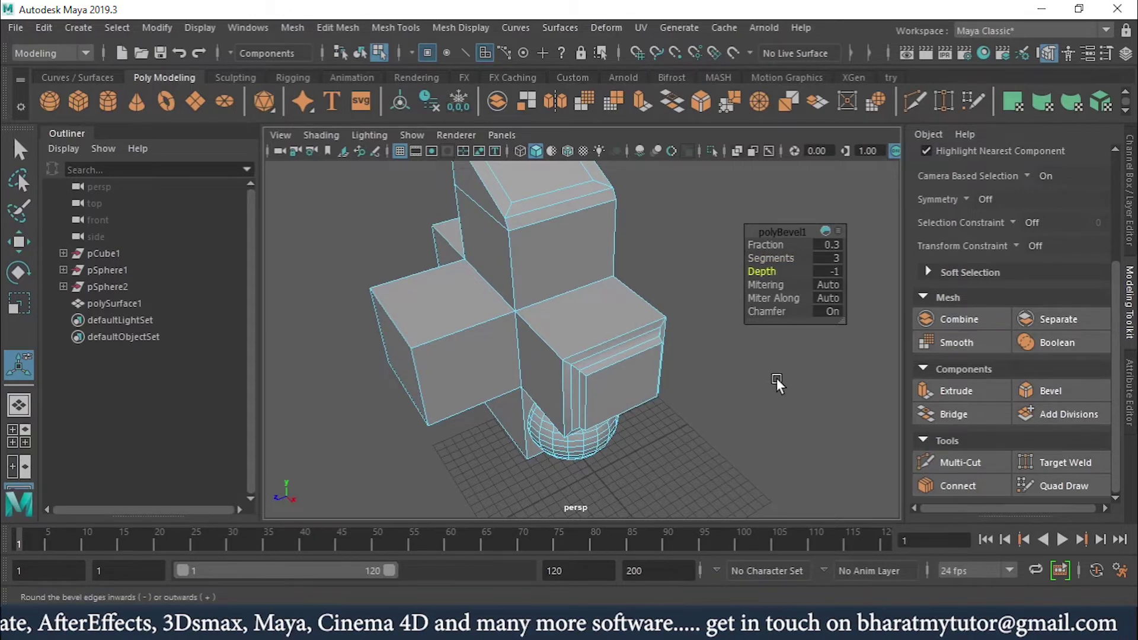
{"action": "left_click_drag", "start_coordinate": [709, 347], "coordinate": [590, 354], "text": "alt"}
{"action": "scroll", "coordinate": [645, 393], "scroll_direction": "up", "scroll_amount": 3}
{"action": "scroll", "coordinate": [625, 360], "scroll_direction": "down", "scroll_amount": 4}
{"action": "scroll", "coordinate": [682, 360], "scroll_direction": "up", "scroll_amount": 2}
{"action": "scroll", "coordinate": [718, 369], "scroll_direction": "down", "scroll_amount": 2}
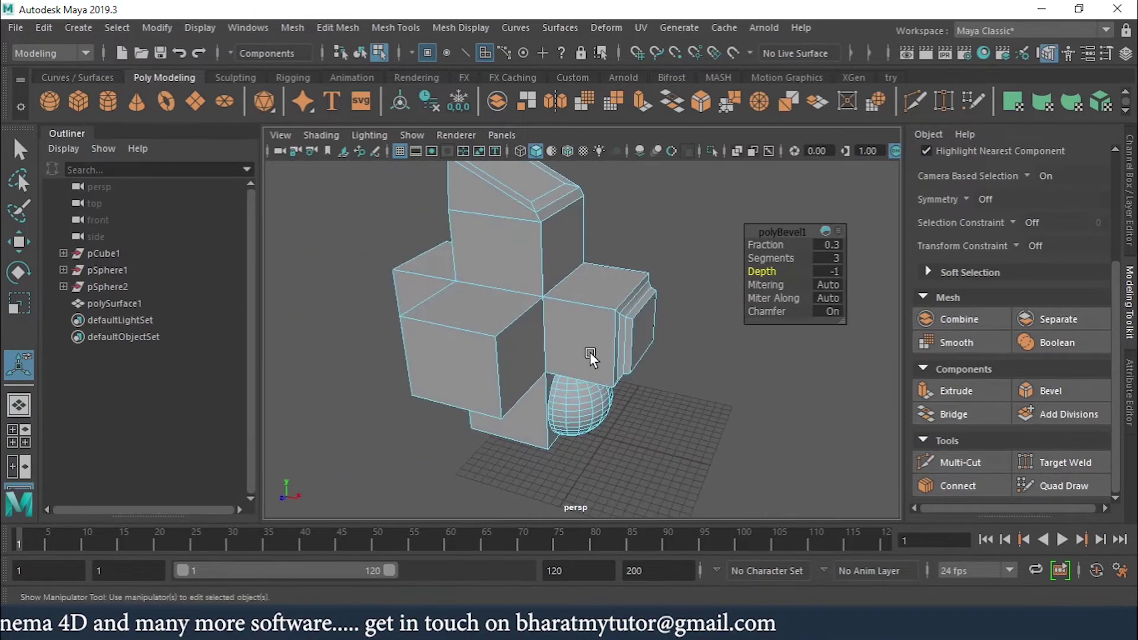
- Switch to edge selection and pick an edge between two boxes
{"action": "key", "text": "w"}
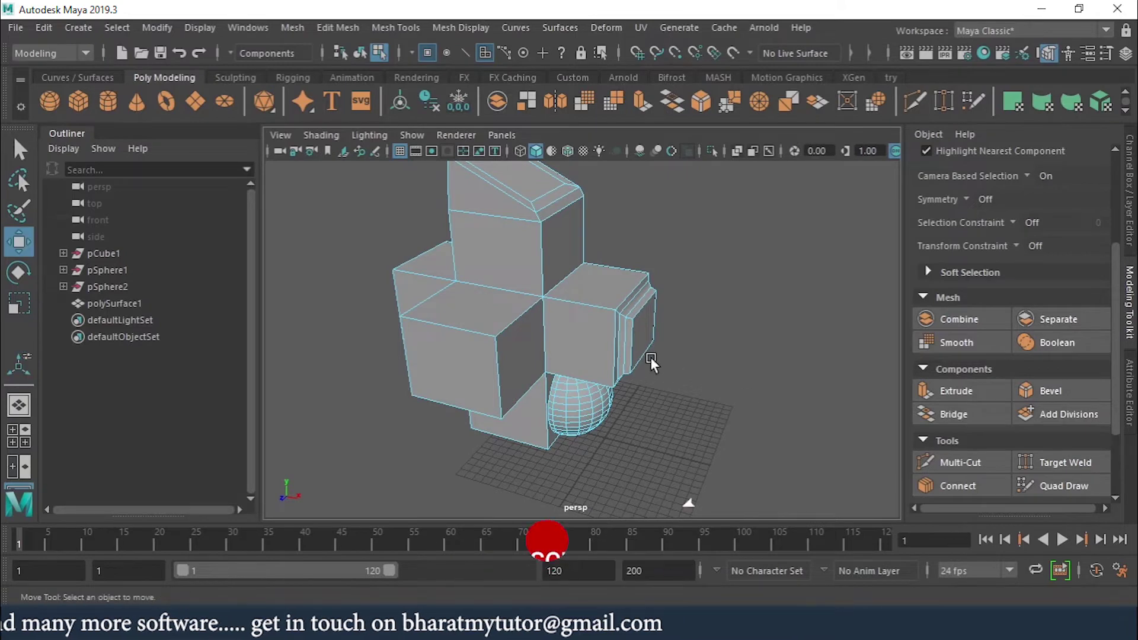
{"action": "right_click", "coordinate": [585, 343]}
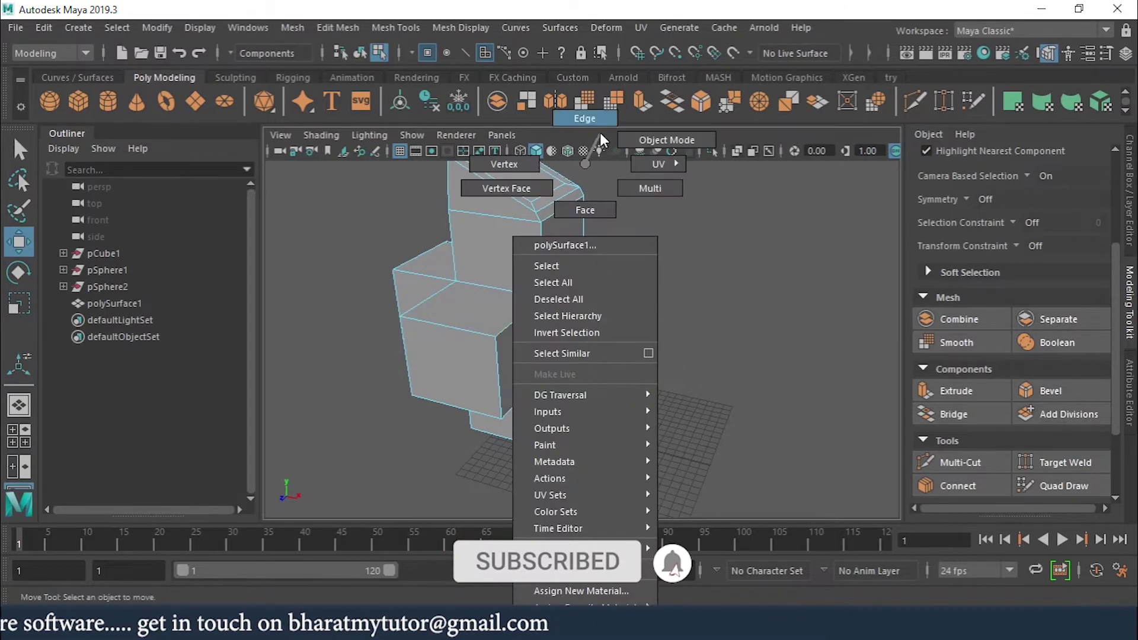
{"action": "left_click", "coordinate": [588, 119]}
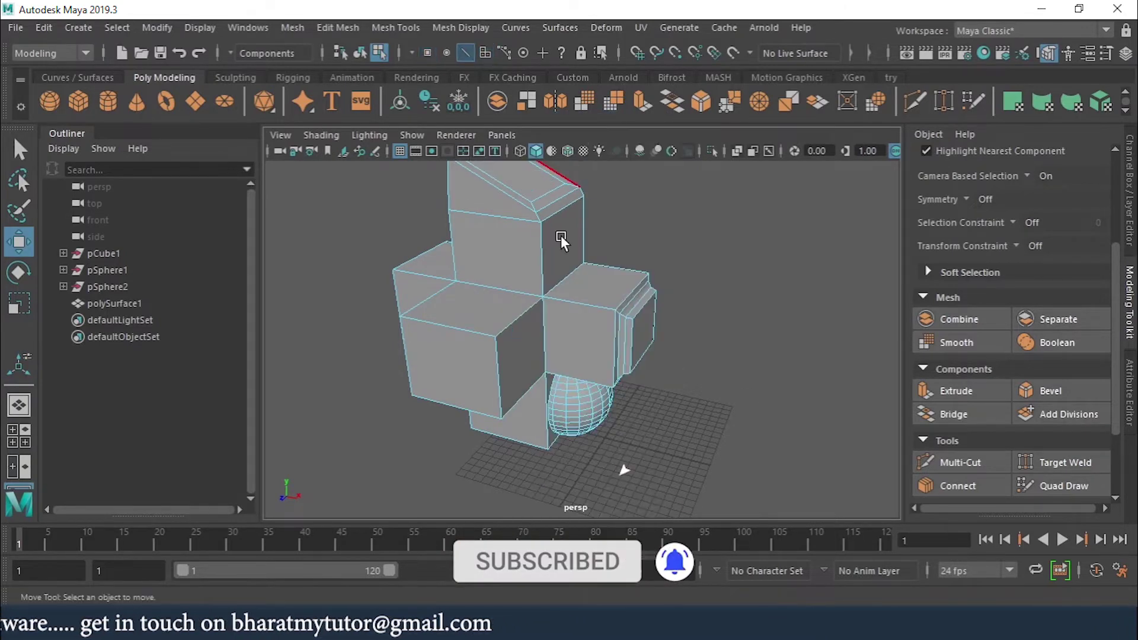
{"action": "left_click", "coordinate": [528, 312]}
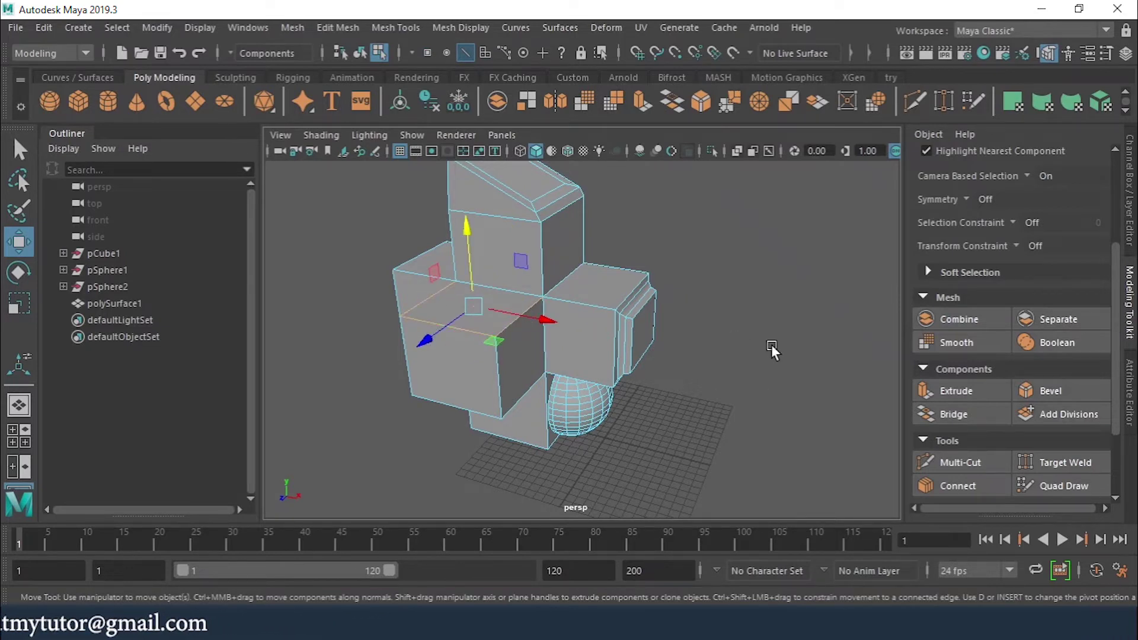
- Bevel the selected edges with fraction 0.3 and 3 segments as polyBevel2
{"action": "left_click", "coordinate": [1061, 393]}
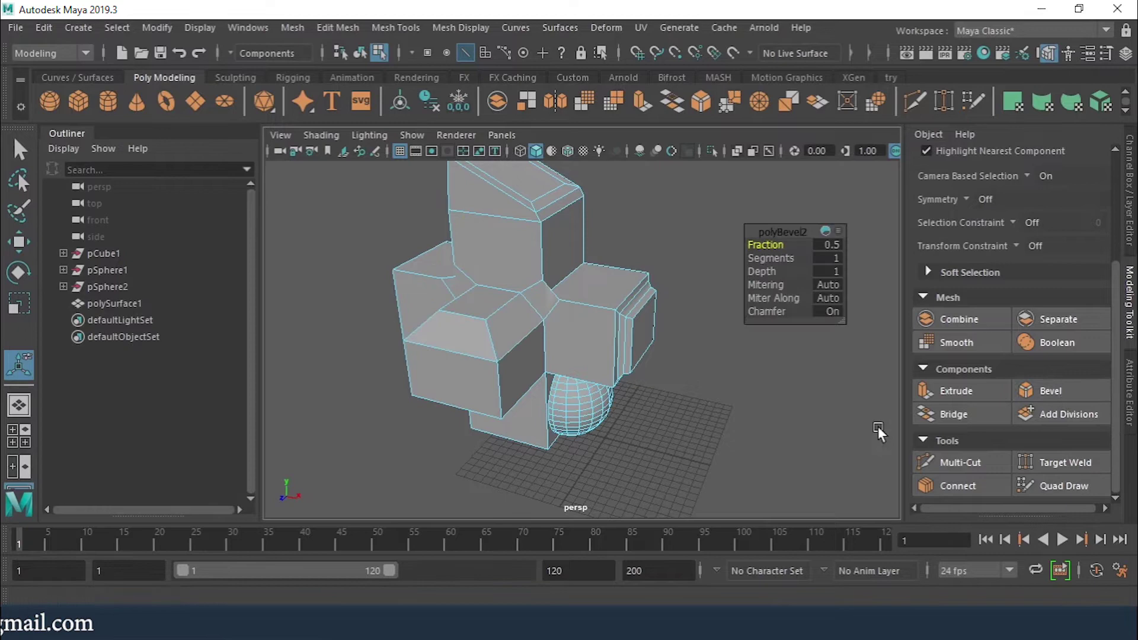
{"action": "left_click_drag", "start_coordinate": [594, 354], "coordinate": [557, 262], "text": "alt"}
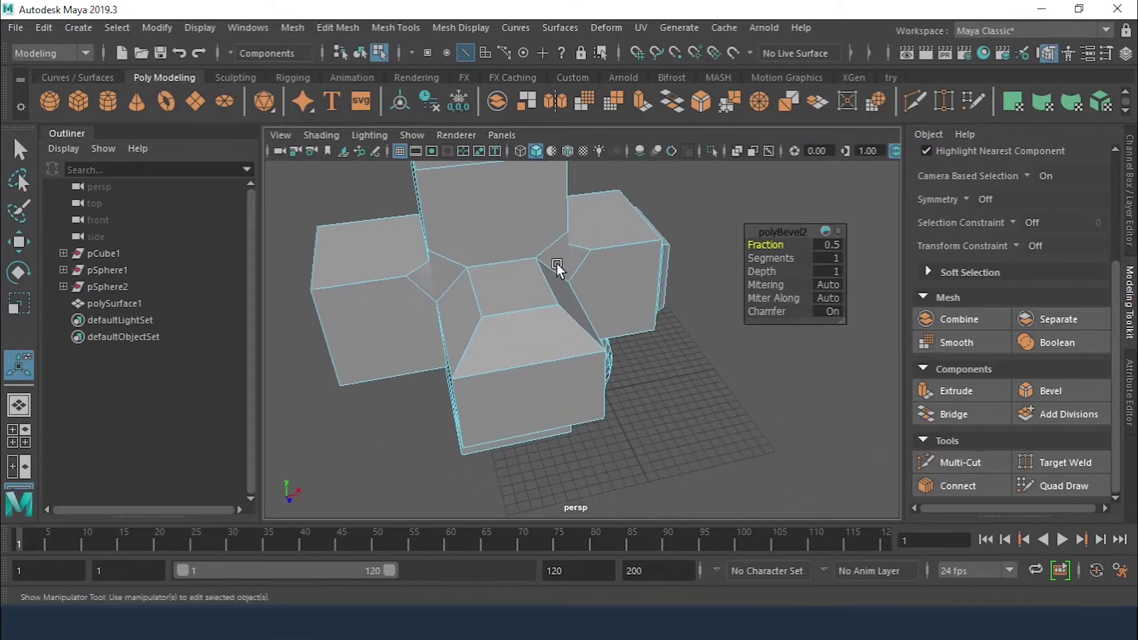
{"action": "mouse_move", "coordinate": [770, 245]}
{"action": "middle_mouse_down"}
{"action": "mouse_move", "coordinate": [760, 247]}
{"action": "mouse_move", "coordinate": [785, 259]}
{"action": "middle_mouse_up"}
{"action": "left_click", "coordinate": [770, 257]}
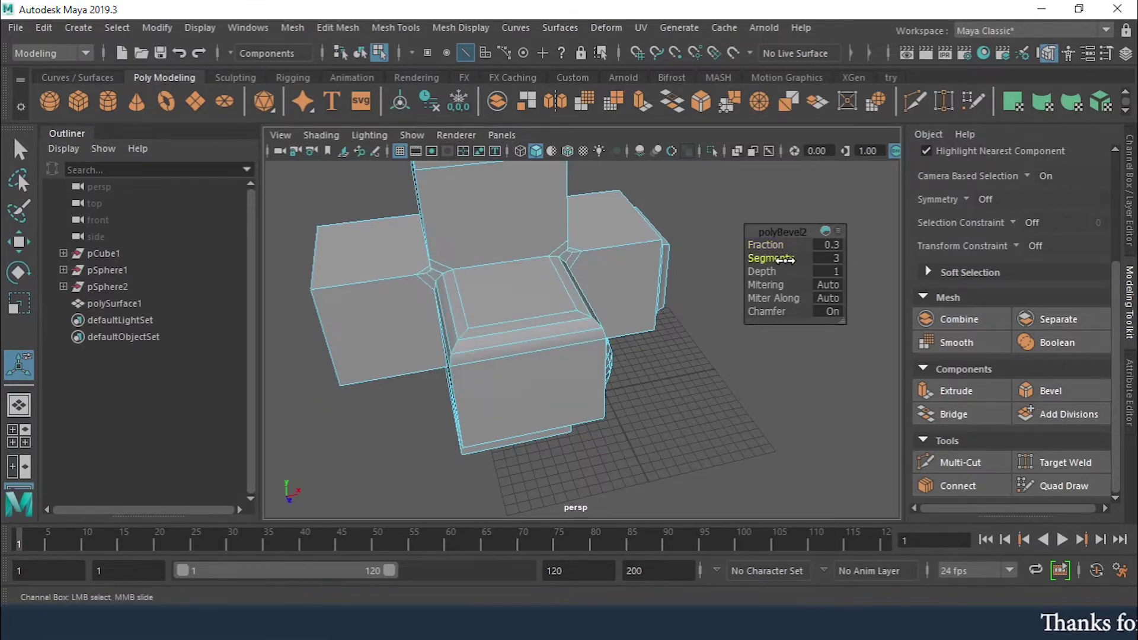
{"action": "left_click_drag", "start_coordinate": [589, 304], "coordinate": [546, 331], "text": "alt"}
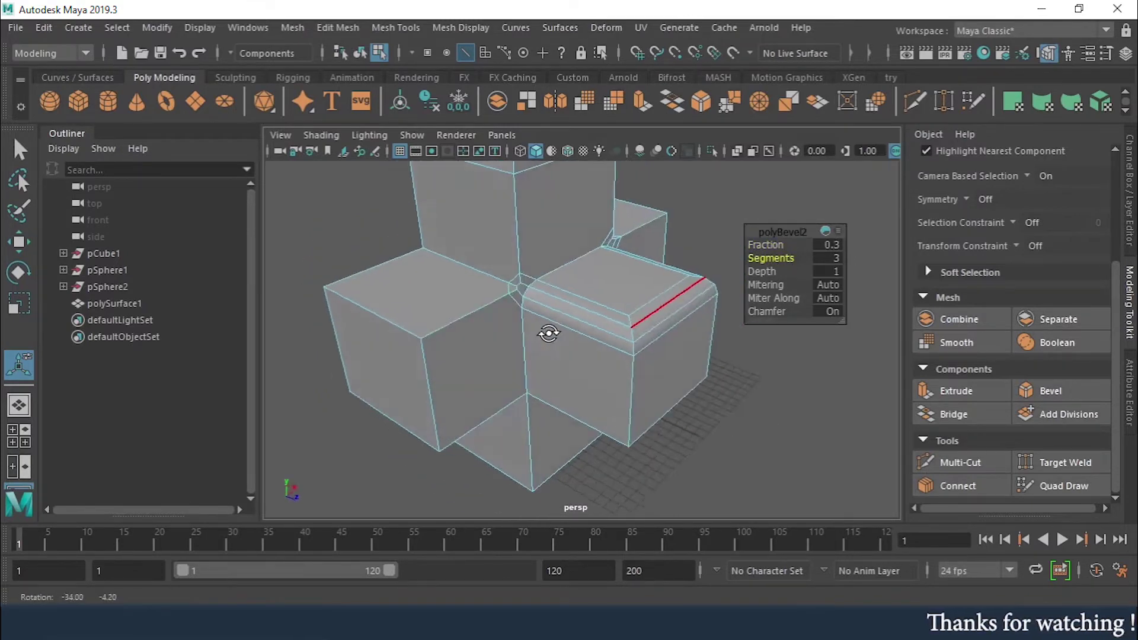
{"action": "right_click_drag", "start_coordinate": [546, 330], "coordinate": [561, 266], "text": "alt"}
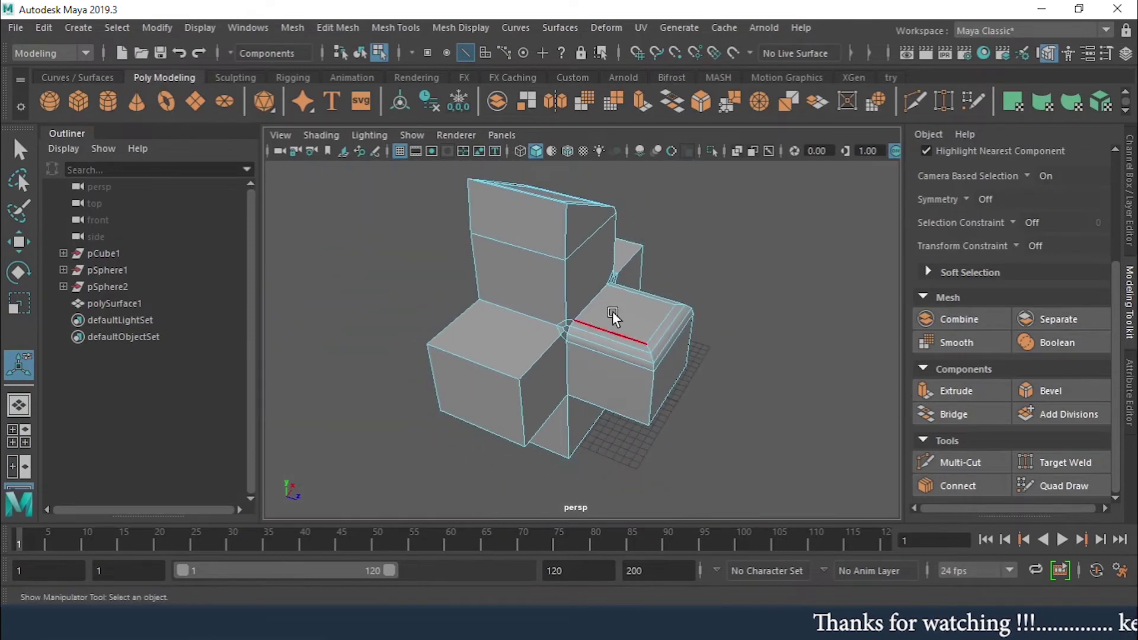
{"action": "right_click_drag", "start_coordinate": [613, 312], "coordinate": [739, 98]}
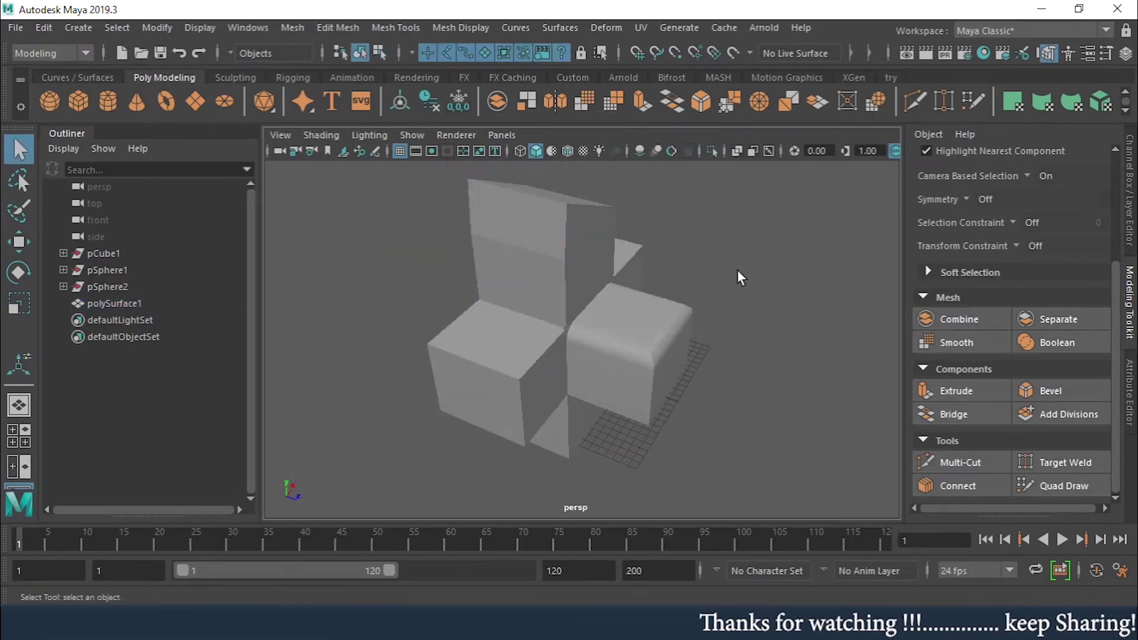
- Return to object selection and select the bevelled mesh polySurface1
{"action": "key", "text": "q"}
{"action": "left_click_drag", "start_coordinate": [738, 269], "coordinate": [620, 266], "text": "alt"}
{"action": "right_click_drag", "start_coordinate": [620, 265], "coordinate": [676, 296], "text": "alt"}
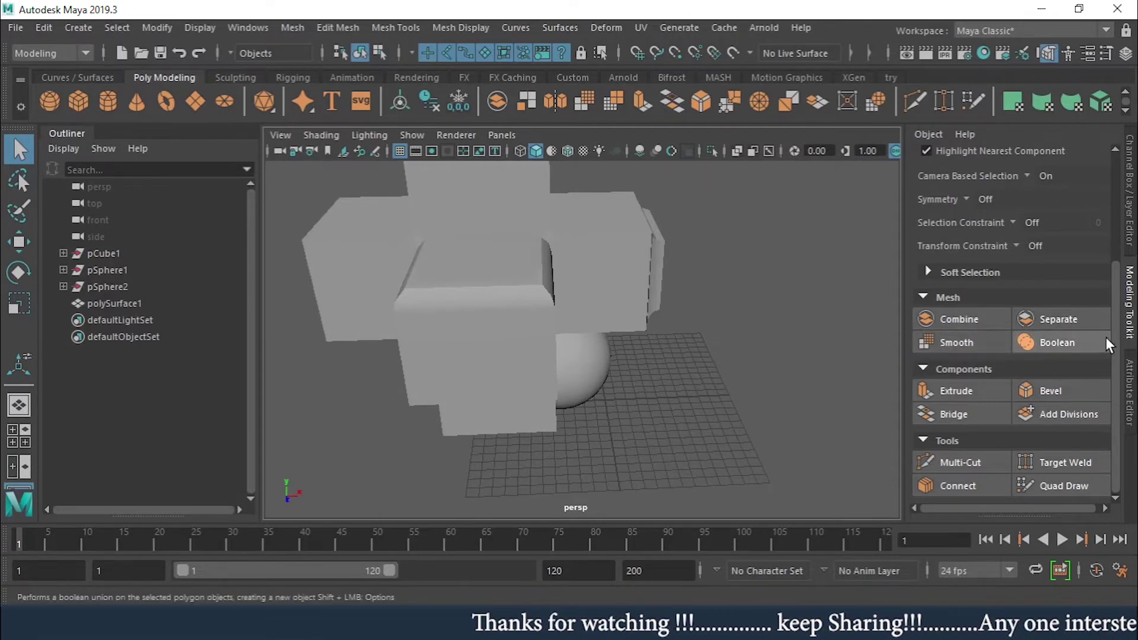
{"action": "left_click", "coordinate": [454, 281]}
{"action": "right_click_drag", "start_coordinate": [675, 294], "coordinate": [546, 287], "text": "alt"}
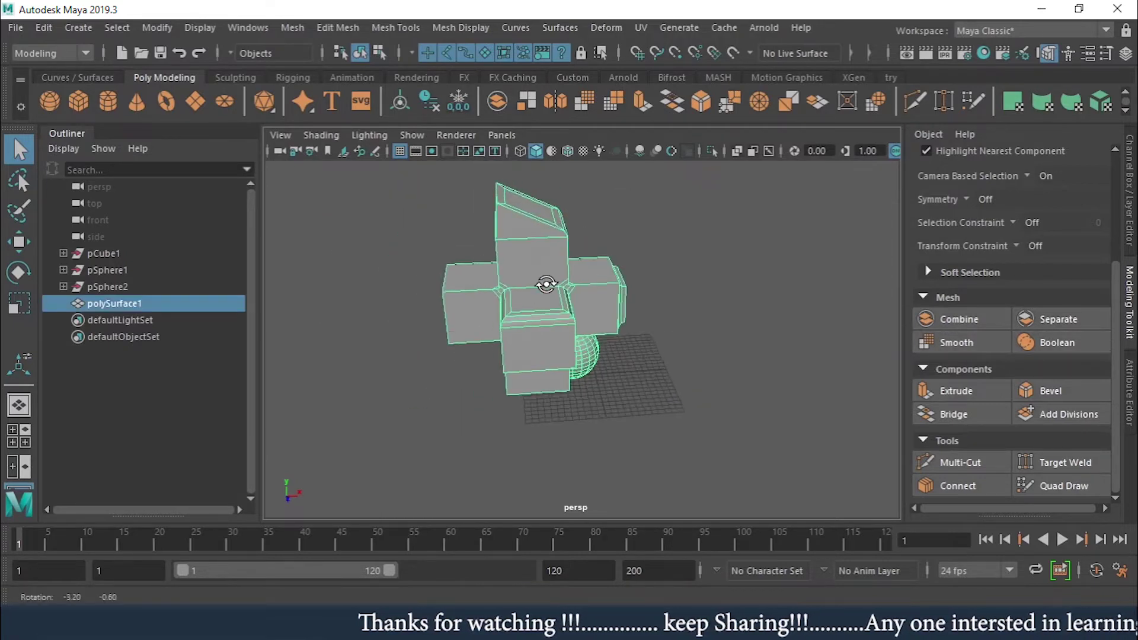
{"action": "left_click_drag", "start_coordinate": [546, 287], "coordinate": [669, 264], "text": "alt"}
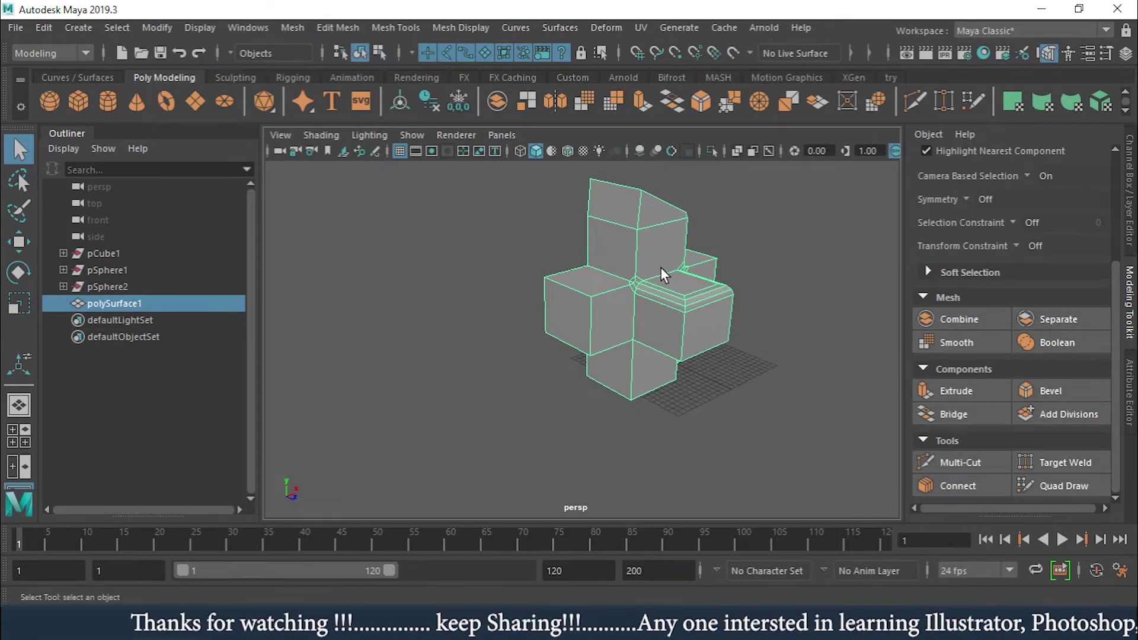
- Duplicate the mesh with Ctrl+D and move the copy, polySurface3, to the left
{"action": "key", "text": "ctrl+d"}
{"action": "key", "text": "w"}
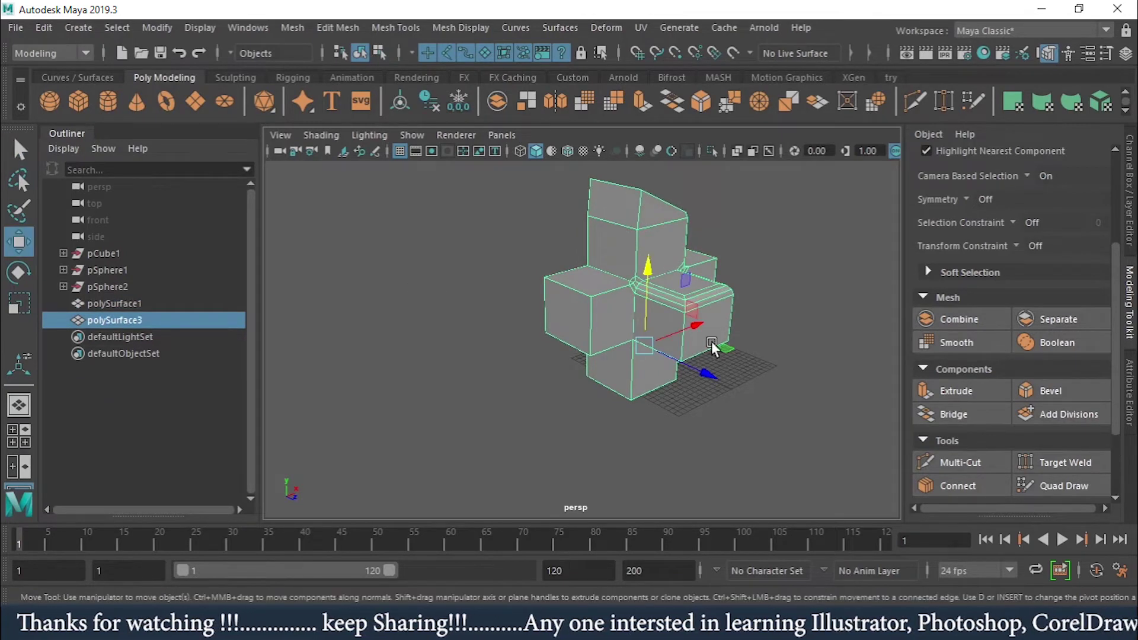
{"action": "left_click_drag", "start_coordinate": [697, 330], "coordinate": [687, 229]}
- Check polySurface1 and polySurface3 by selecting each, then clear the selection
{"action": "left_click", "coordinate": [600, 346]}
{"action": "left_click", "coordinate": [443, 217]}
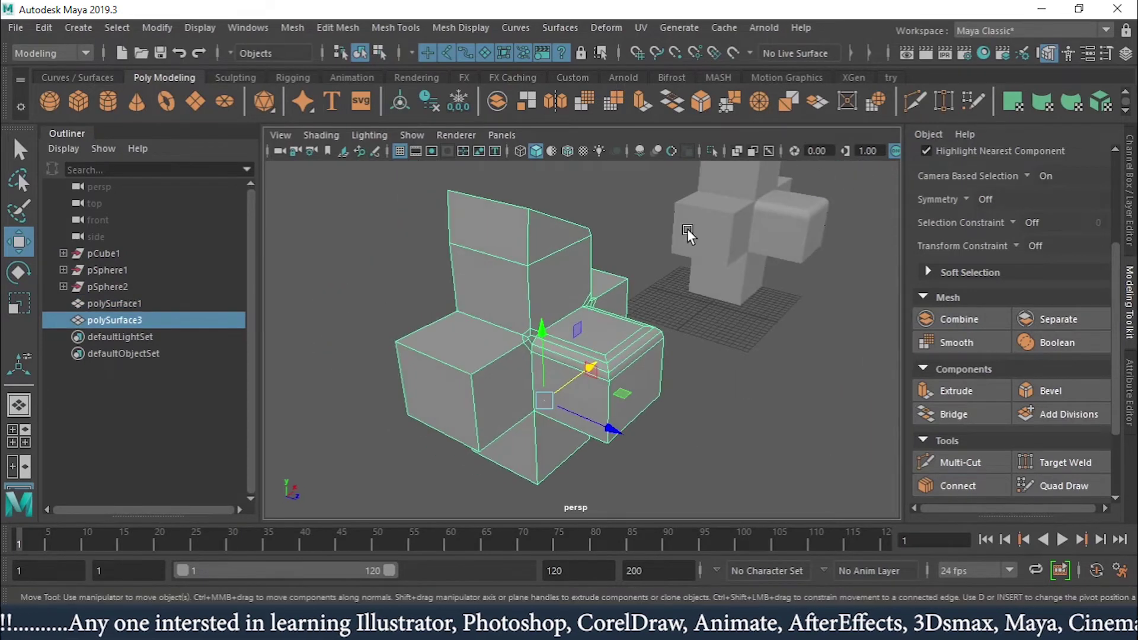
{"action": "left_click", "coordinate": [729, 183]}
{"action": "left_click_drag", "start_coordinate": [729, 182], "coordinate": [610, 292], "text": "alt"}
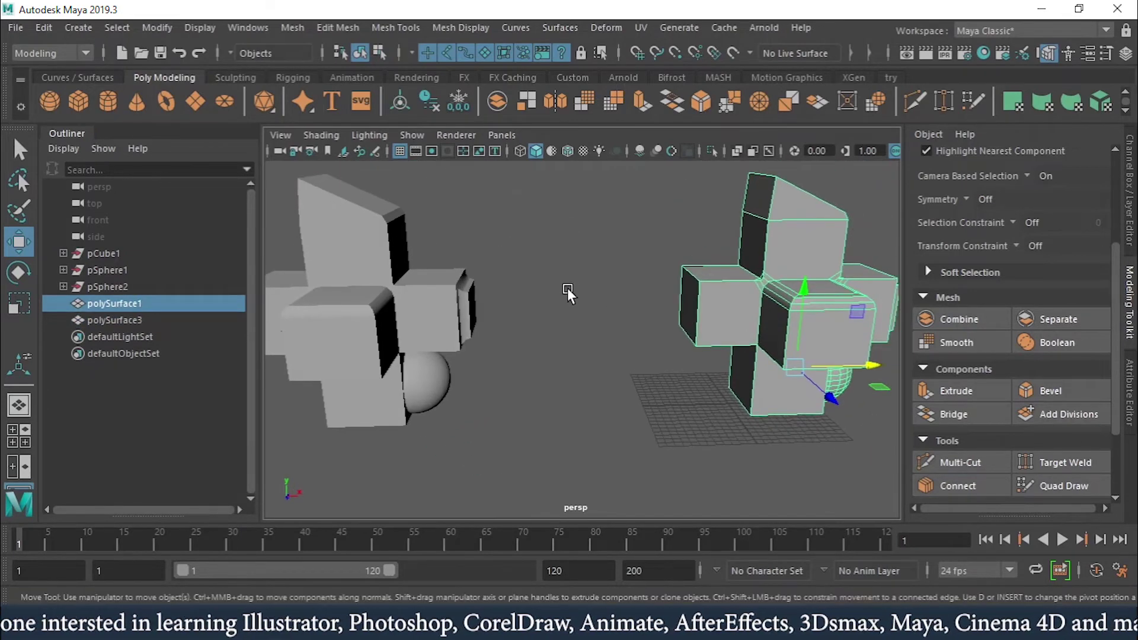
{"action": "left_click", "coordinate": [584, 251]}
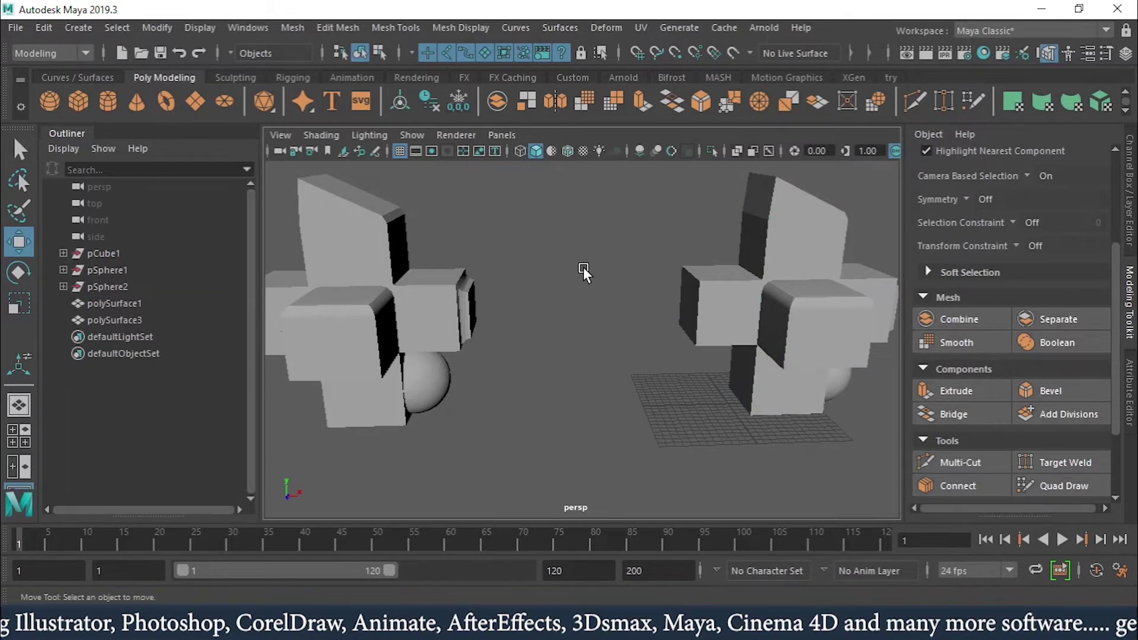
- Select polySurface1 and polySurface3 and combine them into a single mesh
{"action": "left_click", "coordinate": [770, 260]}
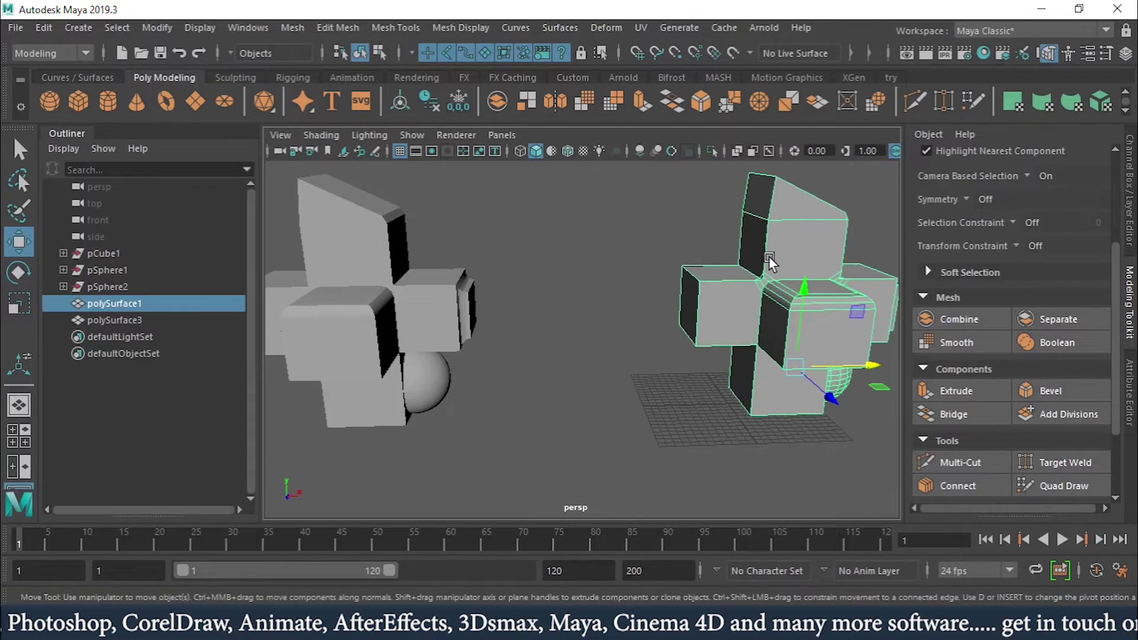
{"action": "left_click", "coordinate": [382, 237], "text": "shift"}
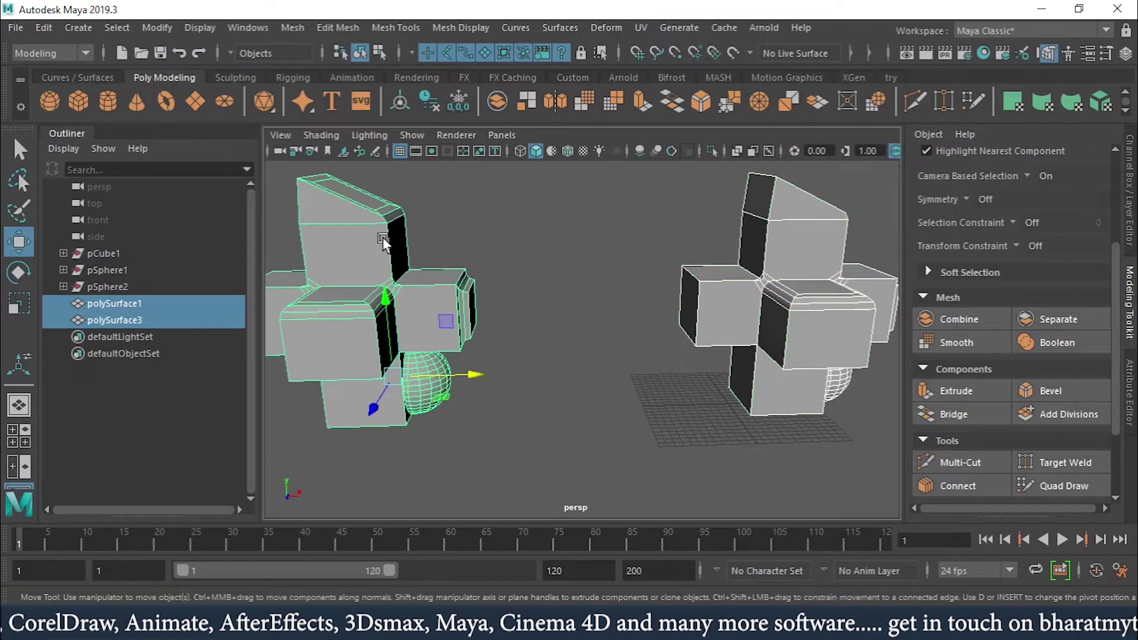
{"action": "left_click", "coordinate": [970, 321]}
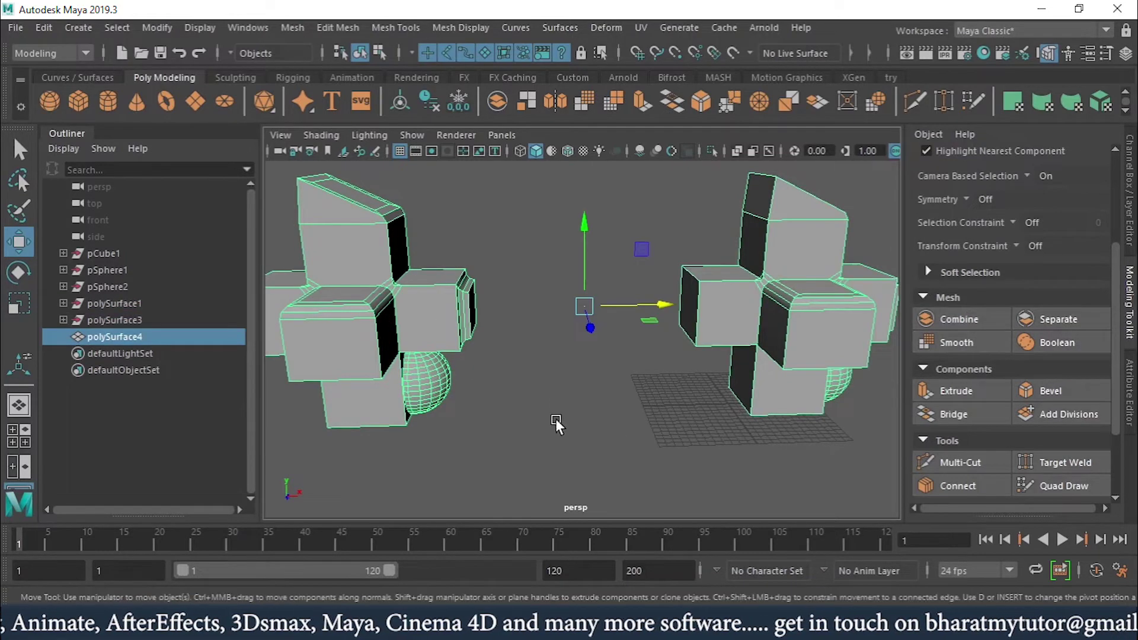
- In face mode, select the facing upper-block face on each model
{"action": "right_click_drag", "start_coordinate": [688, 300], "coordinate": [690, 232]}
{"action": "left_click", "coordinate": [752, 252]}
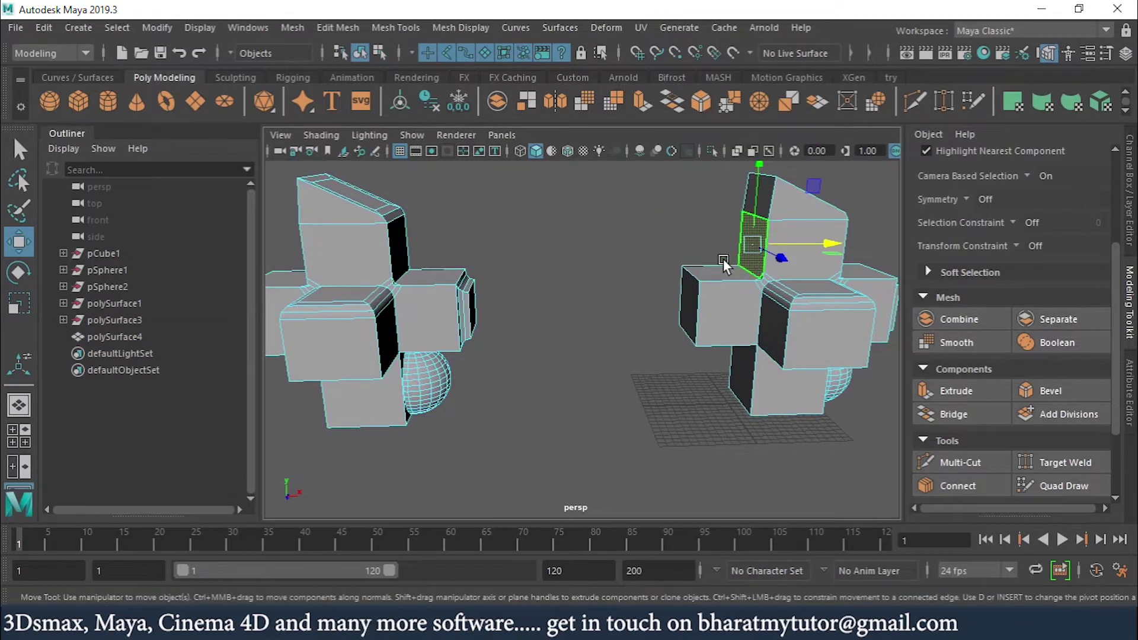
{"action": "left_click", "coordinate": [394, 247], "text": "shift"}
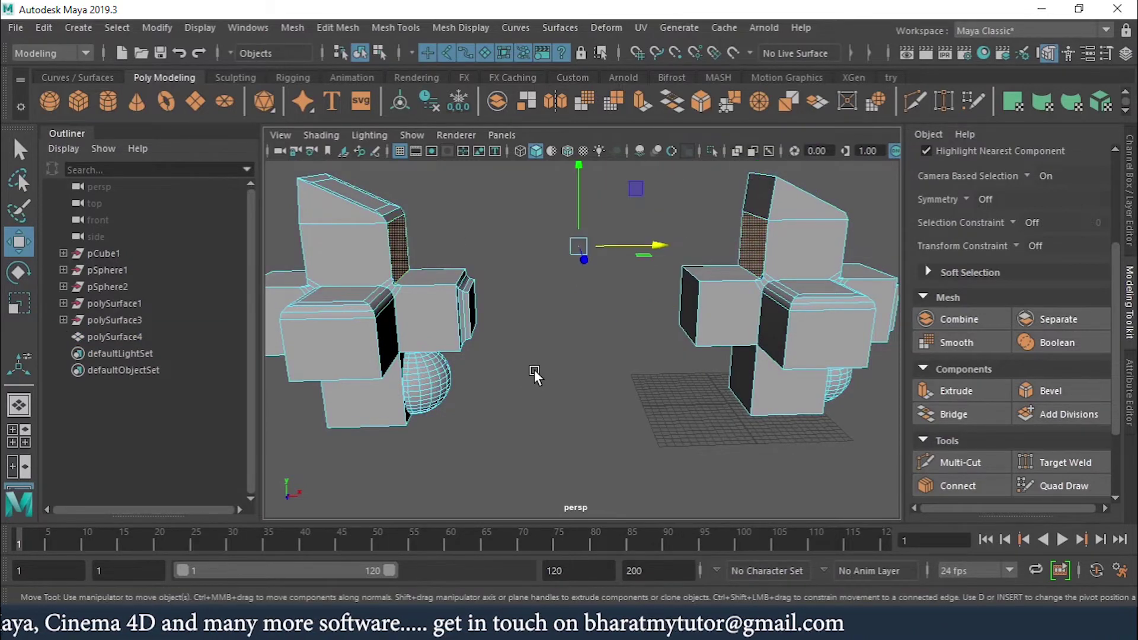
{"action": "mouse_move", "coordinate": [535, 368]}
{"action": "left_mouse_down", "text": "alt"}
{"action": "mouse_move", "coordinate": [497, 380]}
{"action": "mouse_move", "coordinate": [521, 381]}
{"action": "left_mouse_up", "text": "alt"}
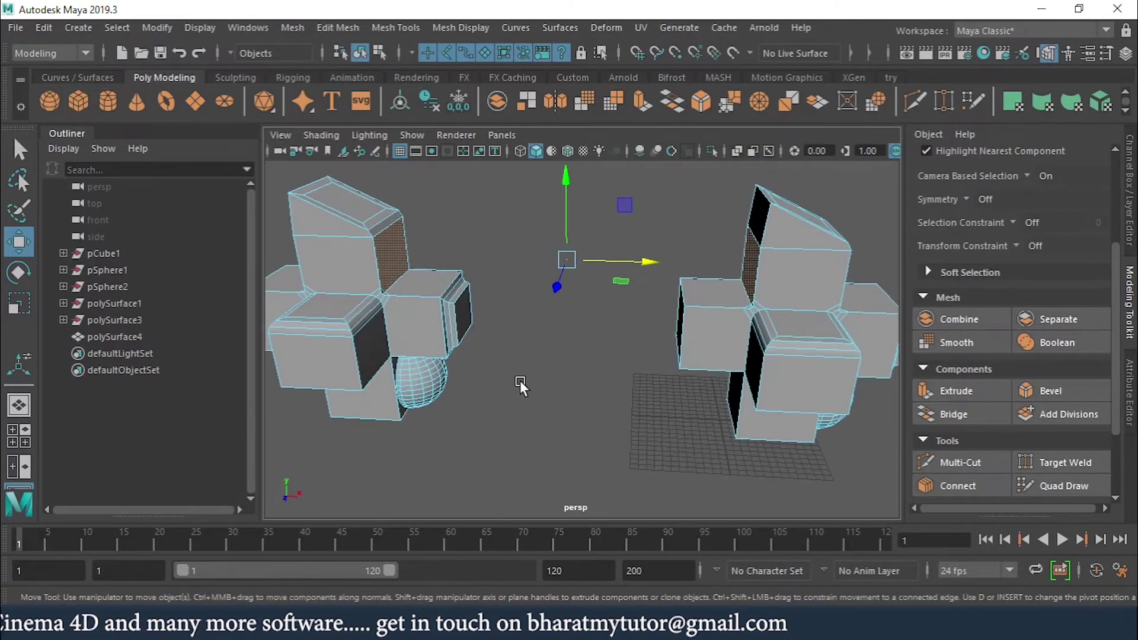
- Bridge the two selected faces and set the bridge curve type to Blend
{"action": "left_click", "coordinate": [976, 416]}
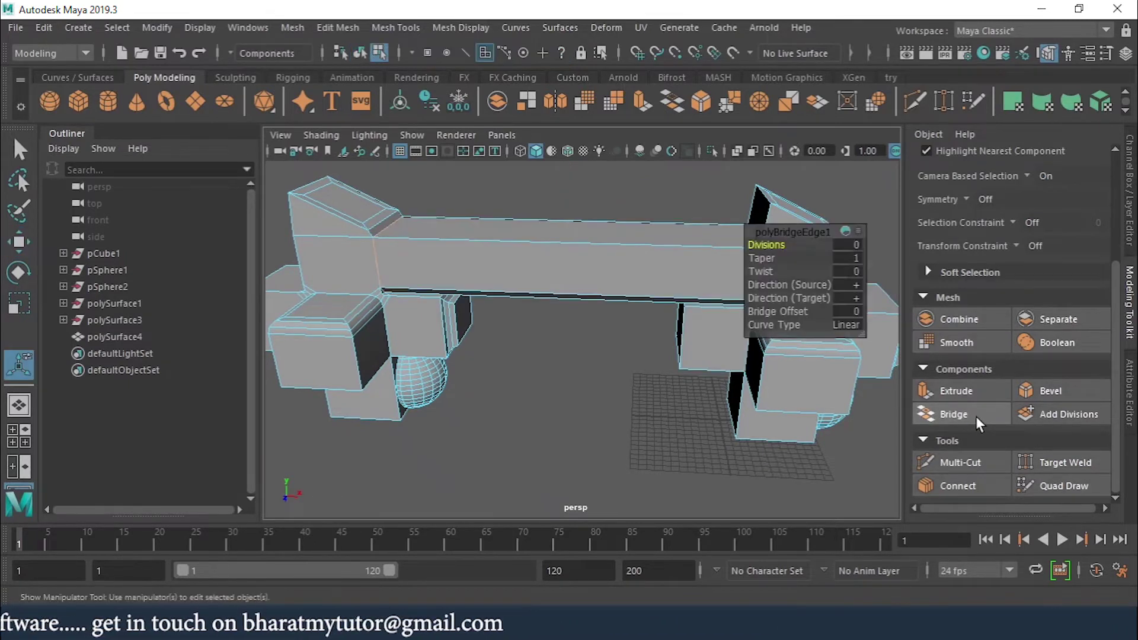
{"action": "left_click_drag", "start_coordinate": [591, 428], "coordinate": [620, 375], "text": "alt"}
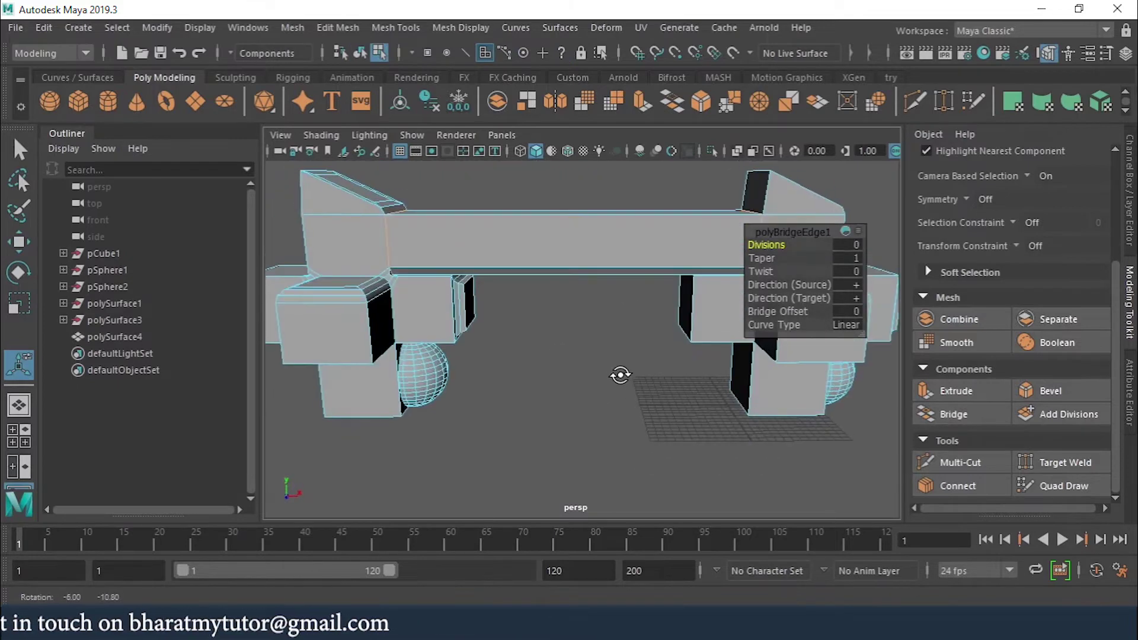
{"action": "left_click_drag", "start_coordinate": [771, 246], "coordinate": [806, 246]}
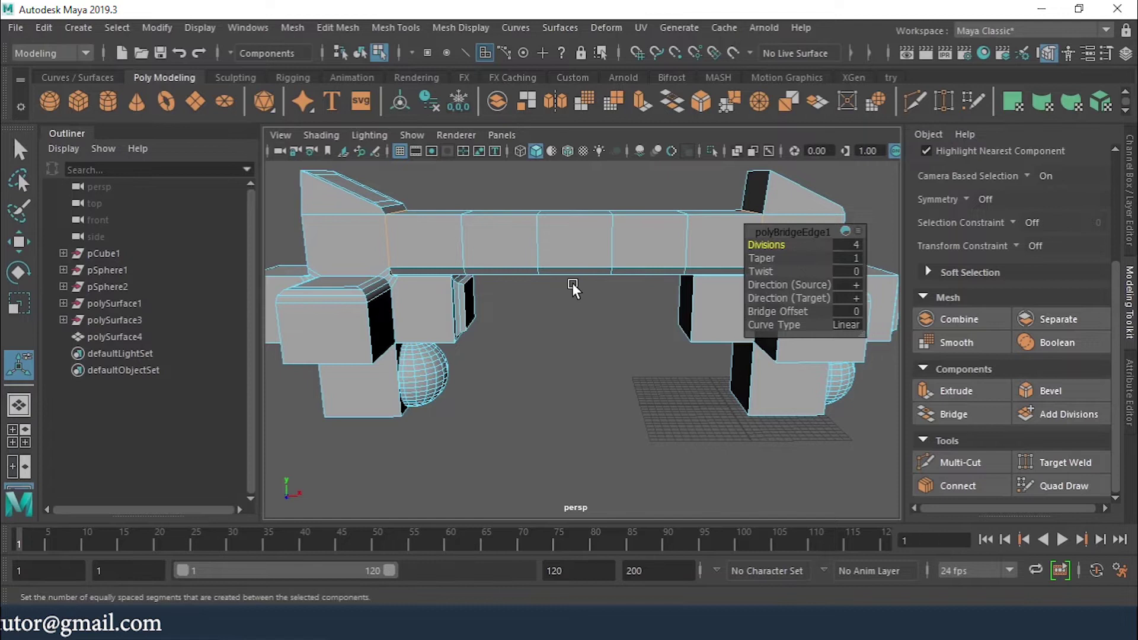
{"action": "left_click_drag", "start_coordinate": [575, 284], "coordinate": [569, 310], "text": "alt"}
{"action": "left_click_drag", "start_coordinate": [768, 259], "coordinate": [800, 259]}
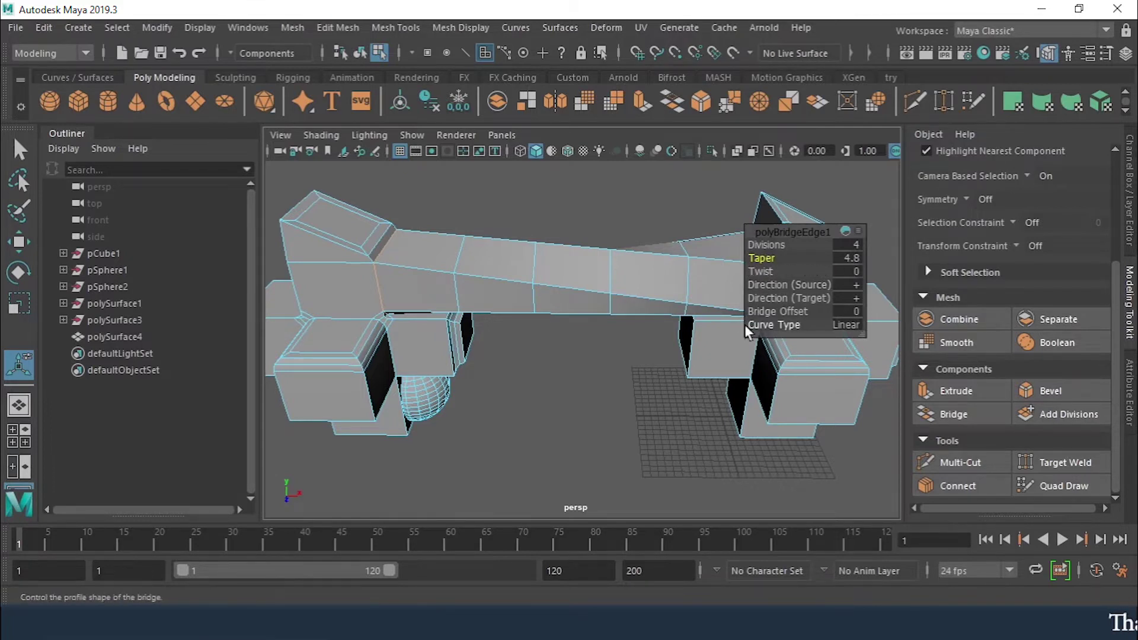
{"action": "left_click", "coordinate": [850, 325]}
{"action": "left_click", "coordinate": [882, 350]}
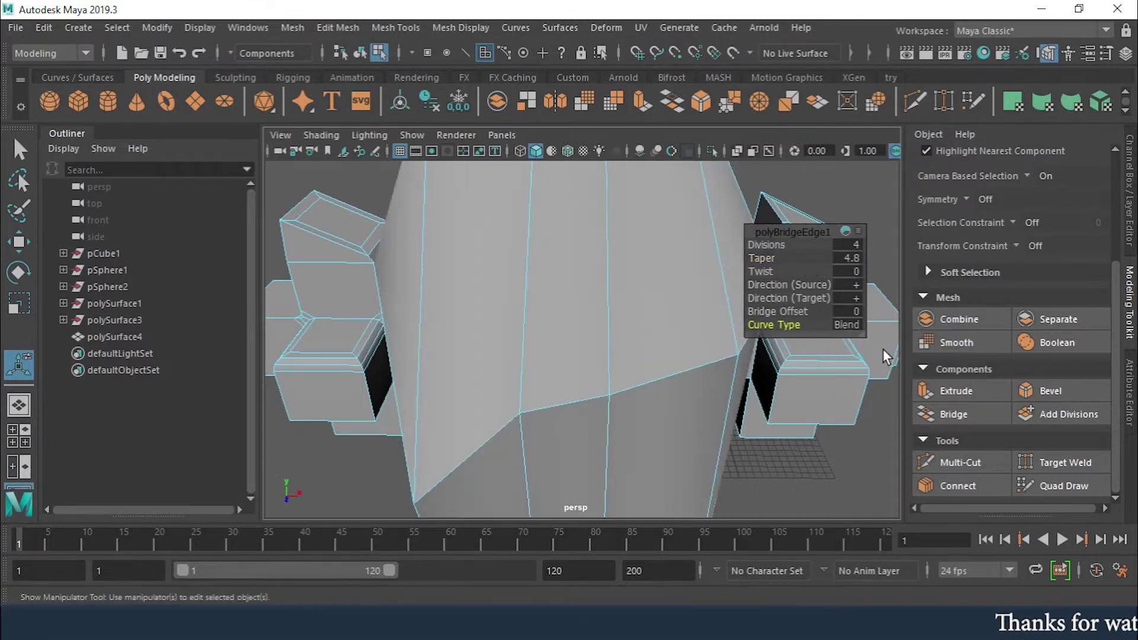
- Set the bridge to 5 divisions with taper 0.6, then return to the Select tool
{"action": "left_click", "coordinate": [770, 245]}
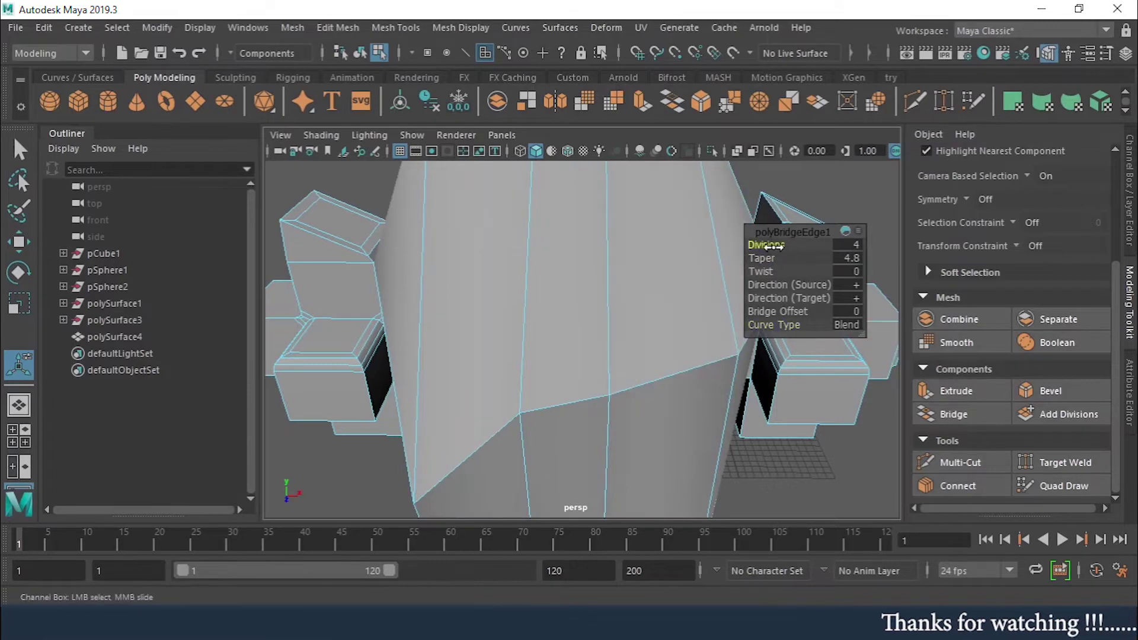
{"action": "middle_click_drag", "start_coordinate": [771, 245], "coordinate": [701, 280]}
{"action": "left_click", "coordinate": [761, 258]}
{"action": "left_click", "coordinate": [769, 279]}
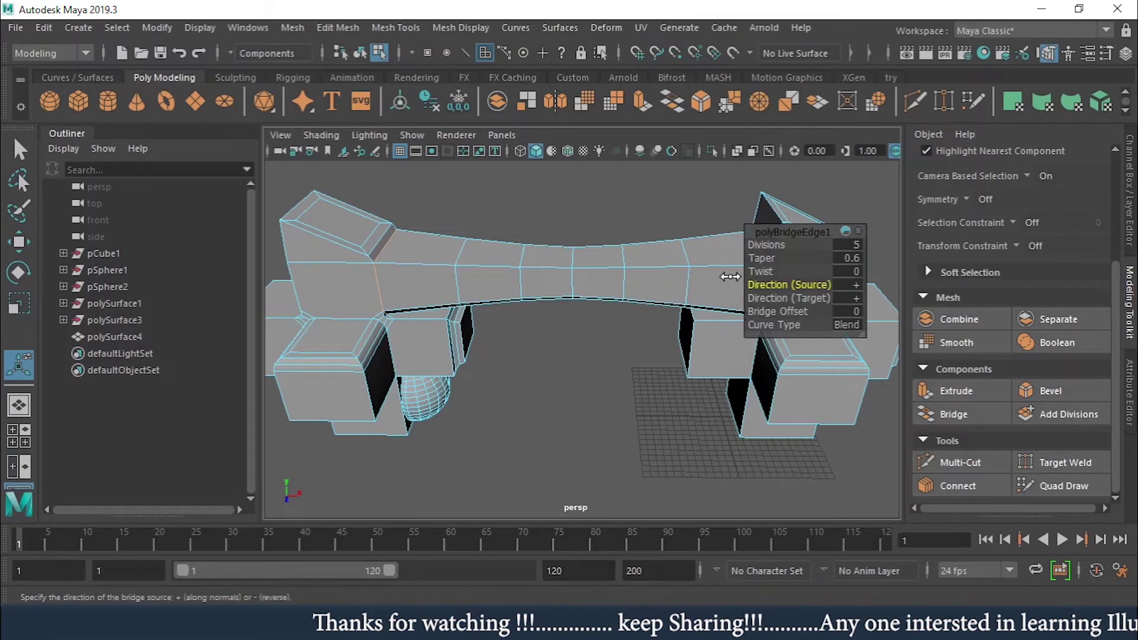
{"action": "left_click_drag", "start_coordinate": [419, 350], "coordinate": [517, 249], "text": "alt"}
{"action": "right_click_drag", "start_coordinate": [517, 249], "coordinate": [659, 328], "text": "alt"}
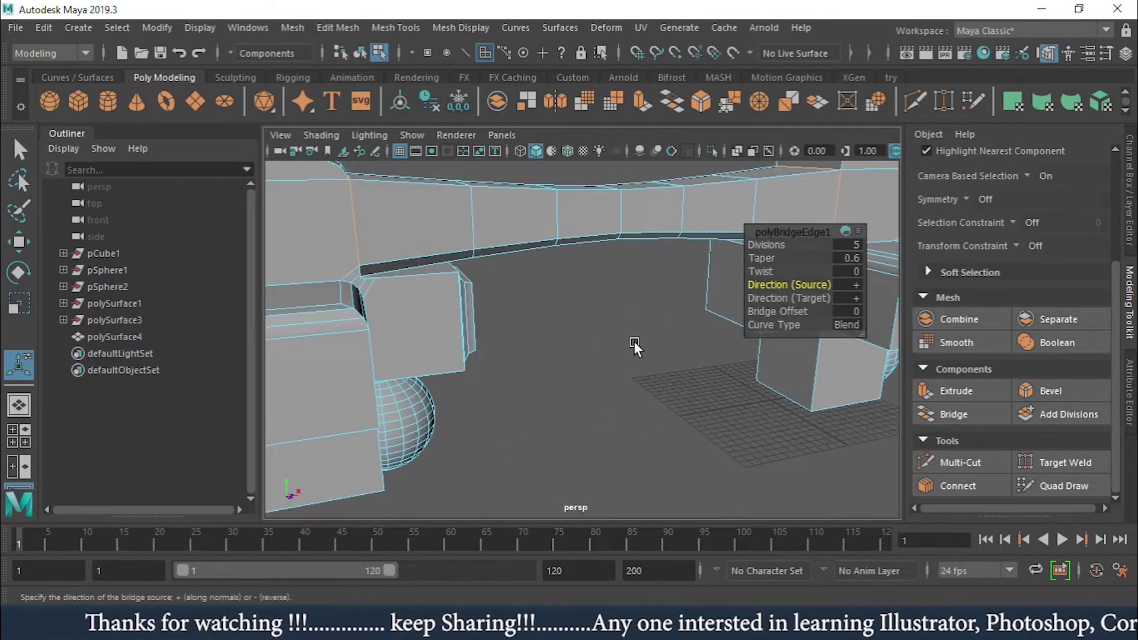
{"action": "left_click_drag", "start_coordinate": [634, 340], "coordinate": [572, 361], "text": "alt"}
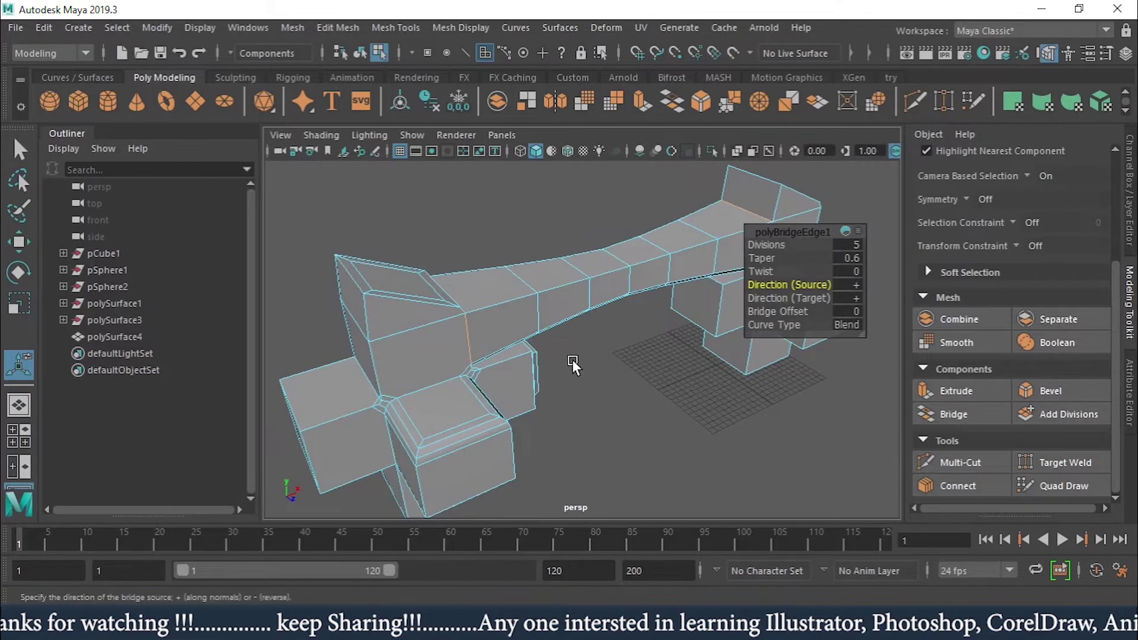
{"action": "left_click", "coordinate": [20, 151]}
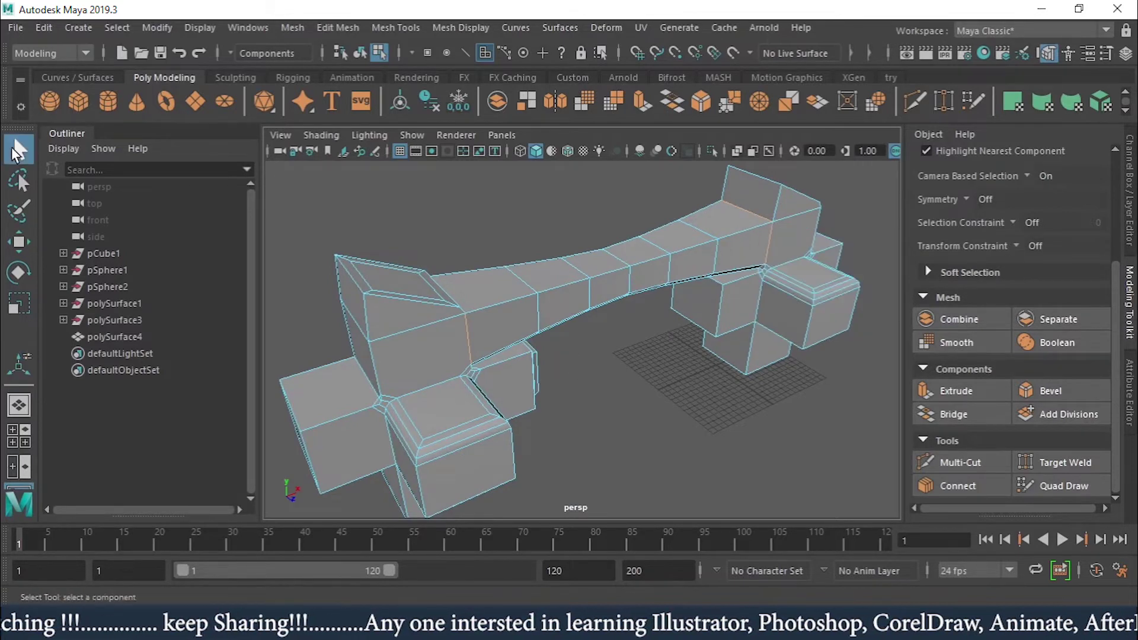
- Select the combined mesh polySurface4 in object mode and zoom toward the front cubes
{"action": "key", "text": "w"}
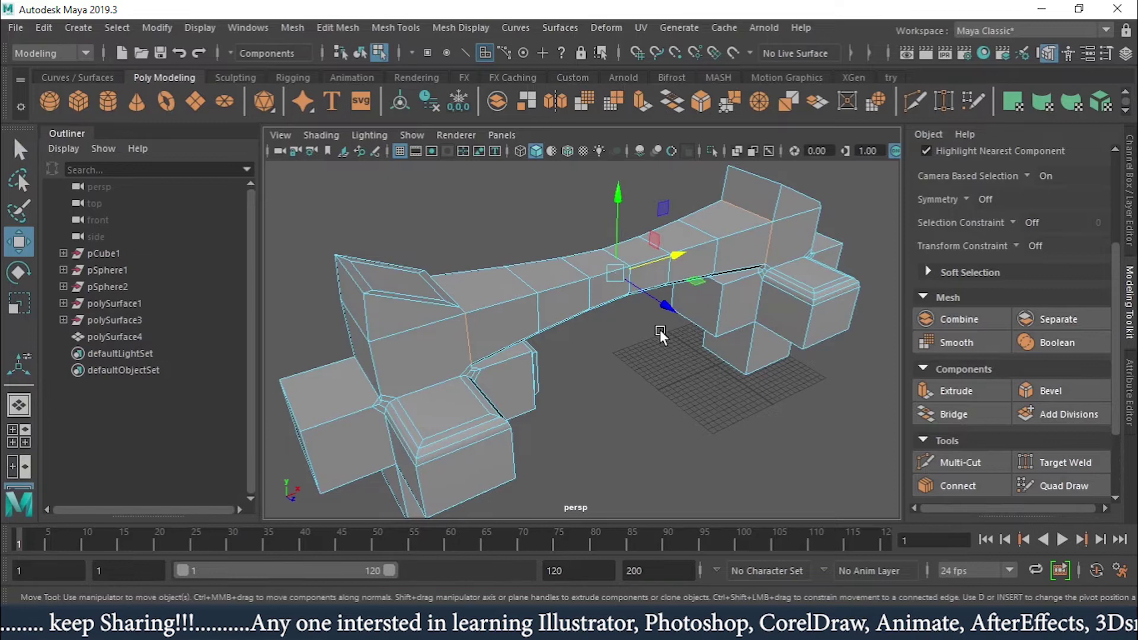
{"action": "right_click_drag", "start_coordinate": [650, 164], "coordinate": [732, 140]}
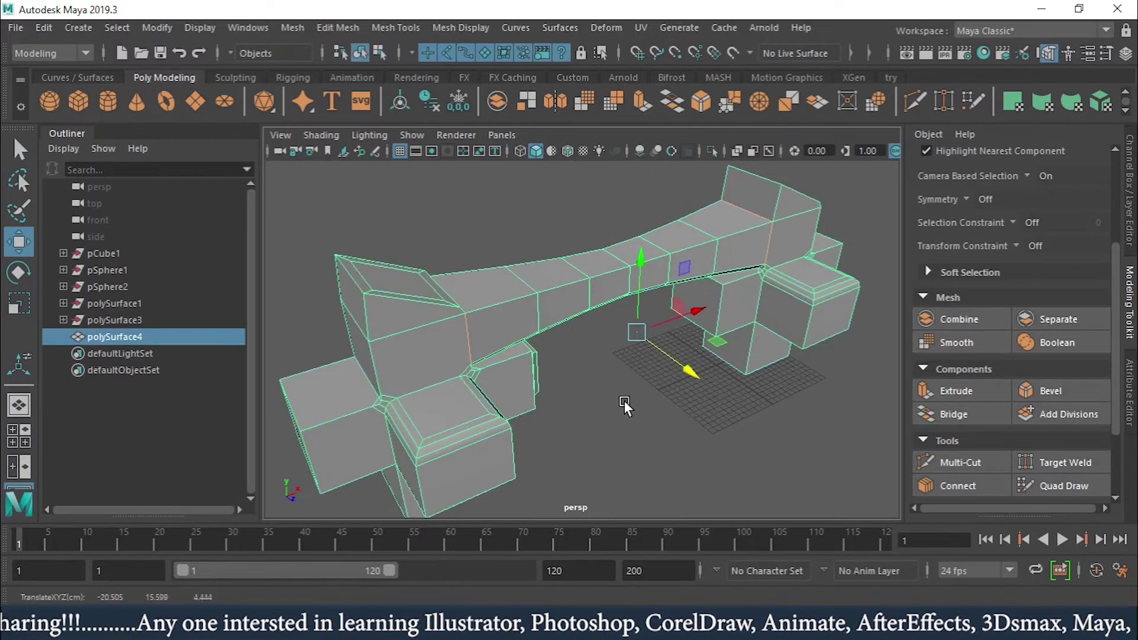
{"action": "left_click", "coordinate": [610, 407]}
{"action": "left_click", "coordinate": [628, 273]}
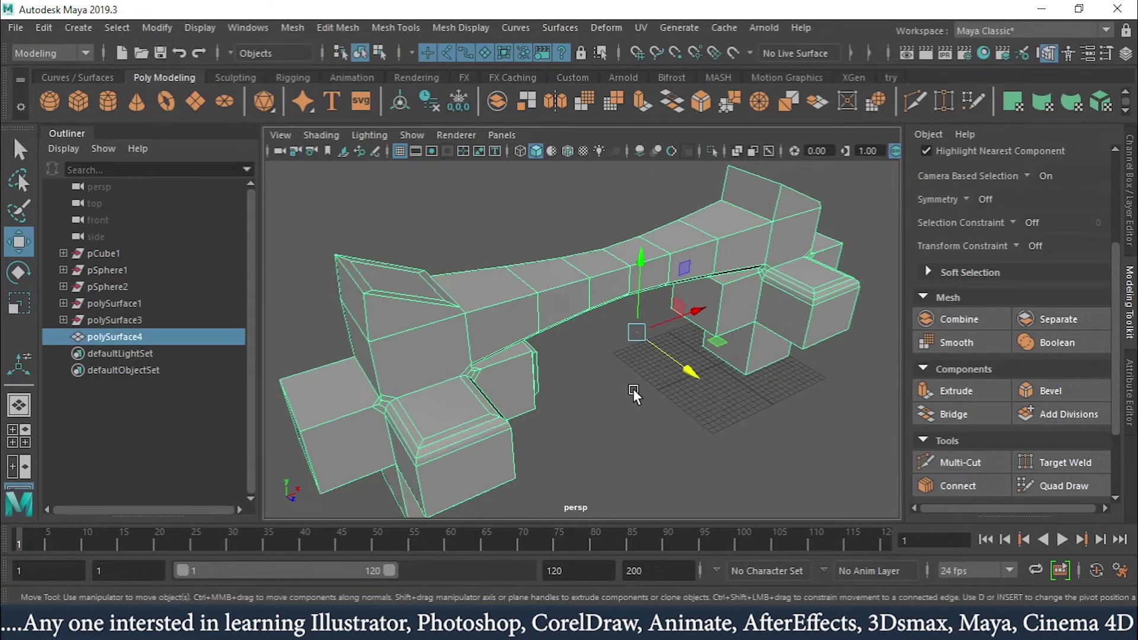
{"action": "left_click_drag", "start_coordinate": [712, 338], "coordinate": [664, 297], "text": "alt"}
{"action": "scroll", "coordinate": [666, 319], "scroll_direction": "up", "scroll_amount": 5}
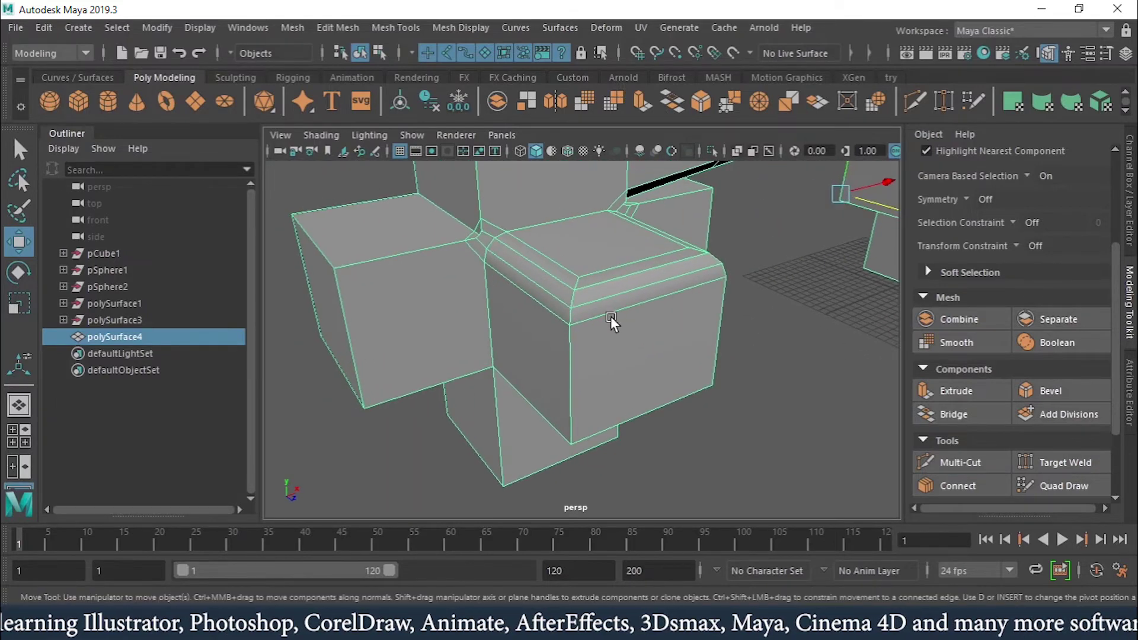
- With Multi-Cut, slice a diagonal edge from upper corner to lower vertex across a cube face
{"action": "left_click", "coordinate": [957, 465]}
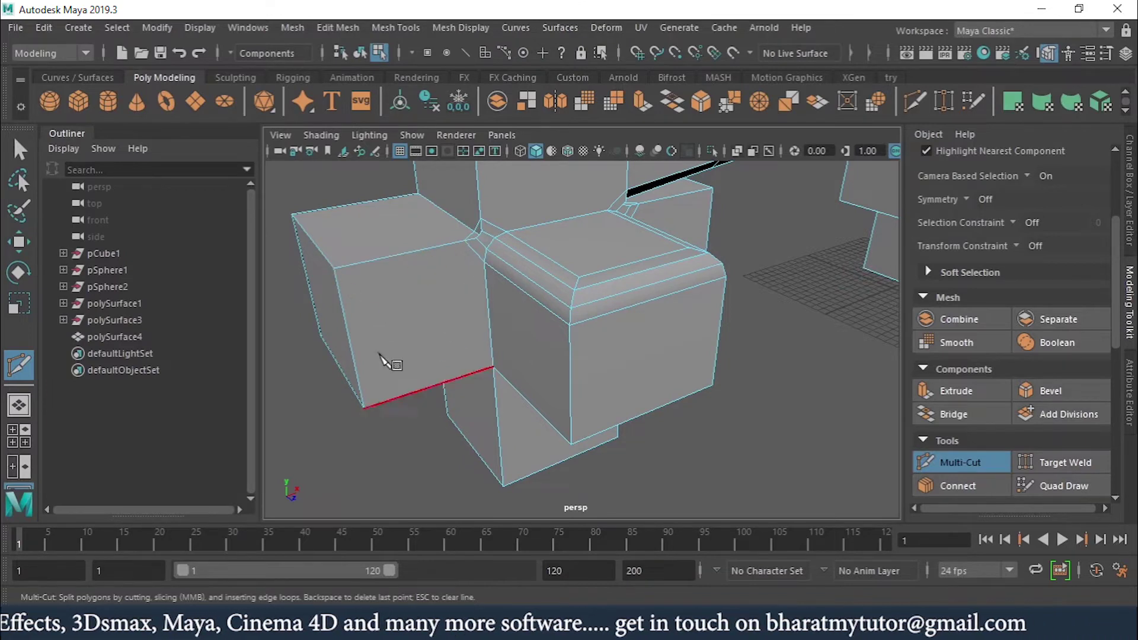
{"action": "middle_click_drag", "start_coordinate": [425, 381], "coordinate": [465, 370], "text": "alt"}
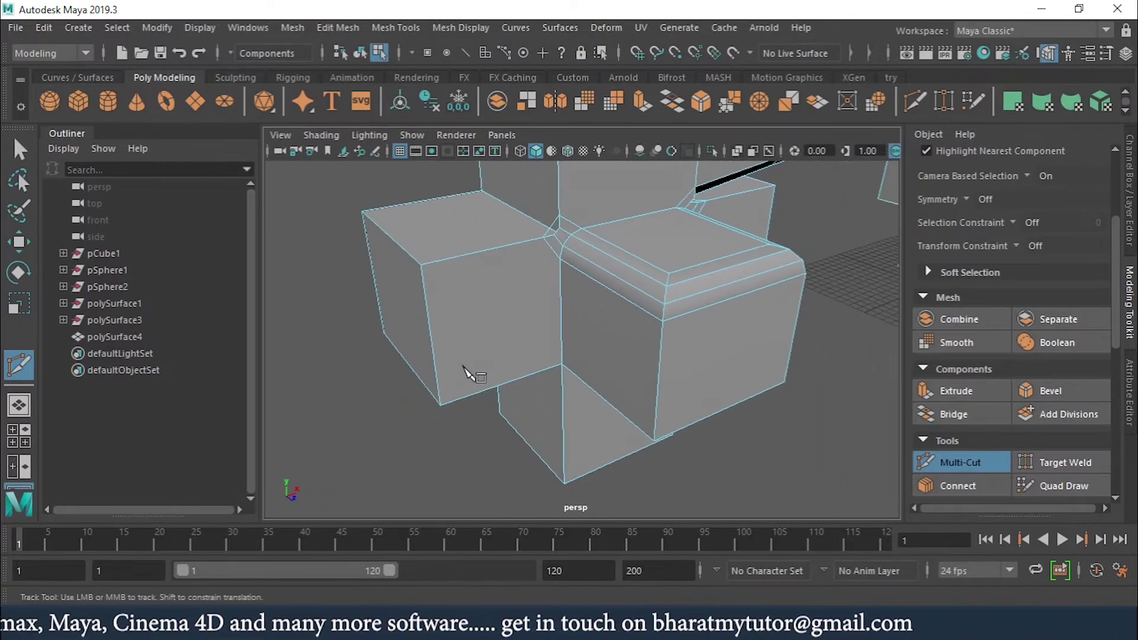
{"action": "left_click_drag", "start_coordinate": [468, 373], "coordinate": [457, 376], "text": "alt"}
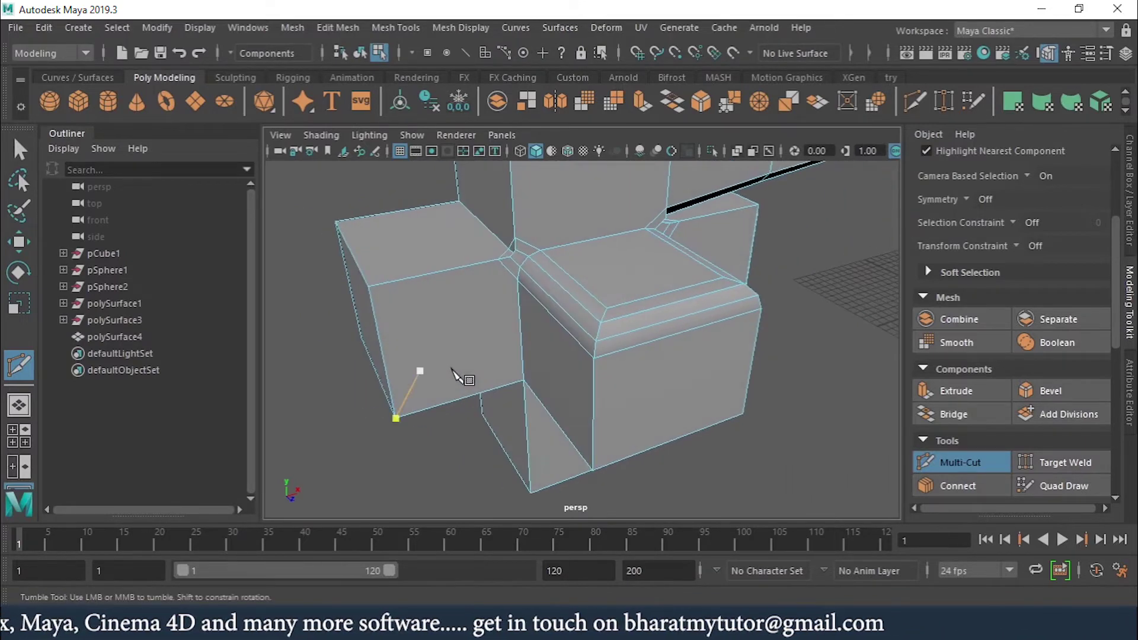
{"action": "left_click", "coordinate": [368, 287]}
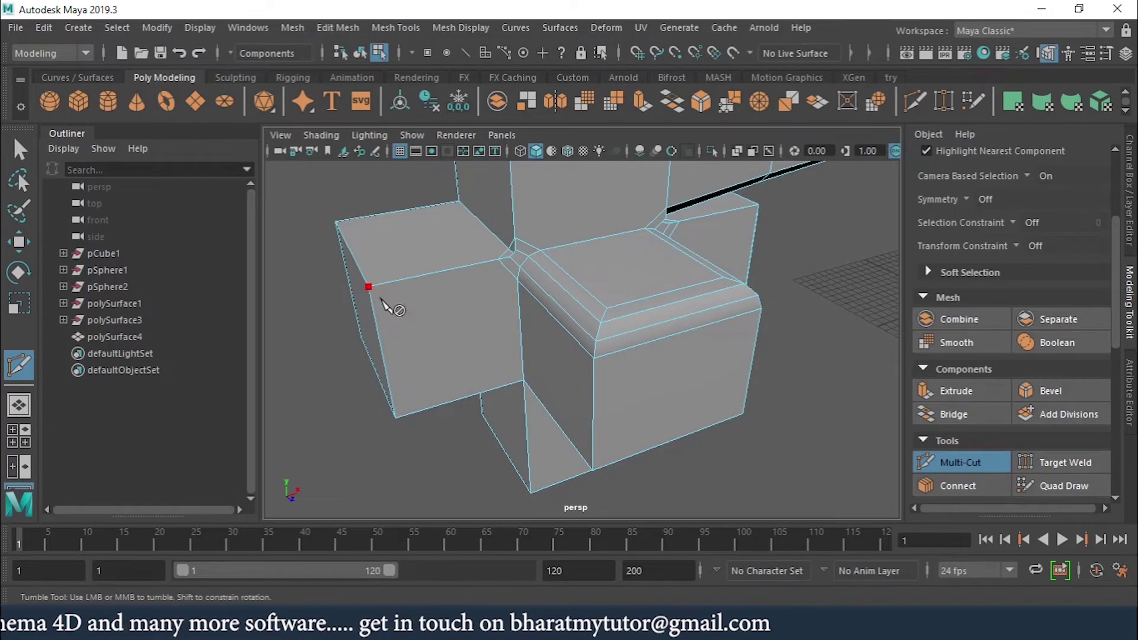
{"action": "left_click", "coordinate": [523, 381]}
{"action": "key", "text": "Return"}
{"action": "left_click_drag", "start_coordinate": [644, 507], "coordinate": [541, 453], "text": "alt"}
{"action": "middle_click_drag", "start_coordinate": [542, 452], "coordinate": [428, 425], "text": "alt"}
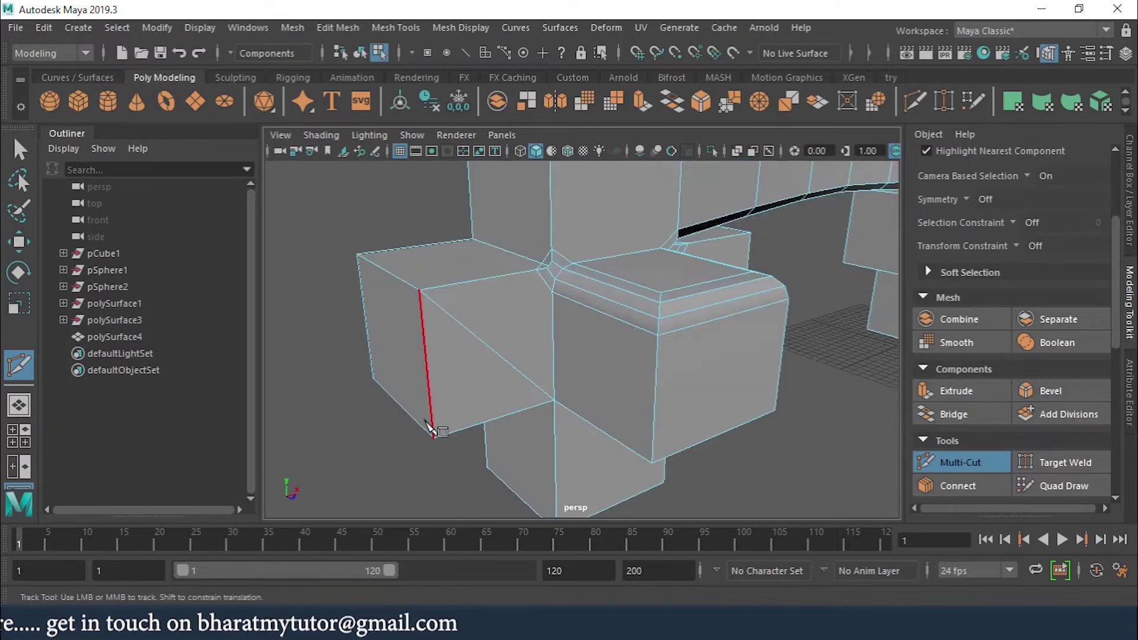
{"action": "left_click_drag", "start_coordinate": [437, 419], "coordinate": [483, 369], "text": "alt"}
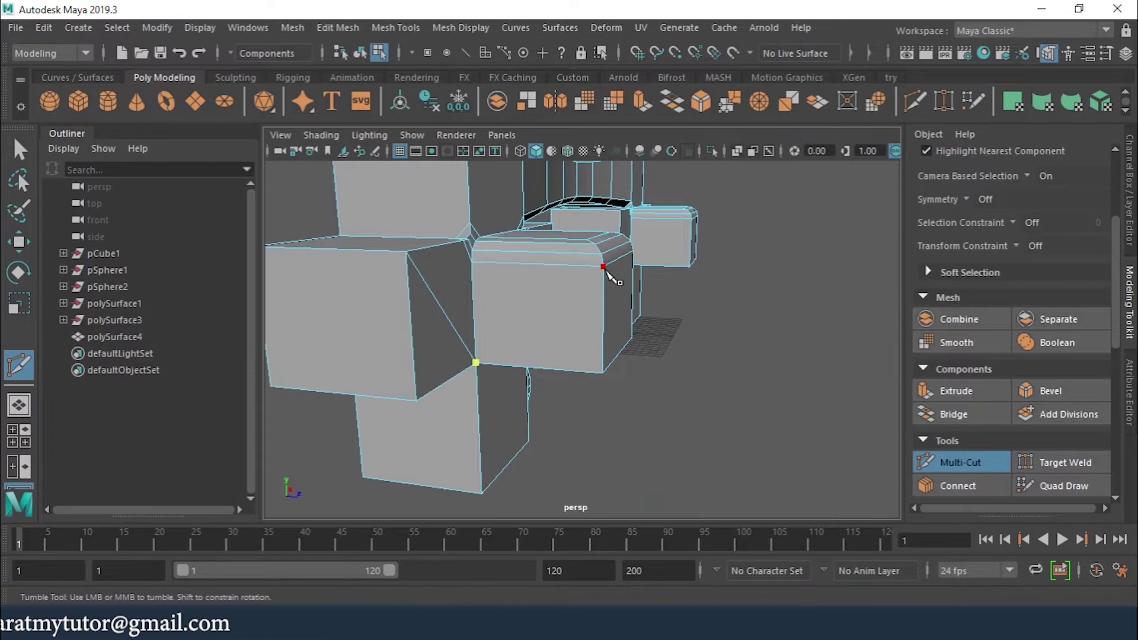
{"action": "key", "text": "Return"}
- Cut a new edge from the centre edge to the right-hand edge near the sphere
{"action": "left_click_drag", "start_coordinate": [735, 358], "coordinate": [615, 315], "text": "alt"}
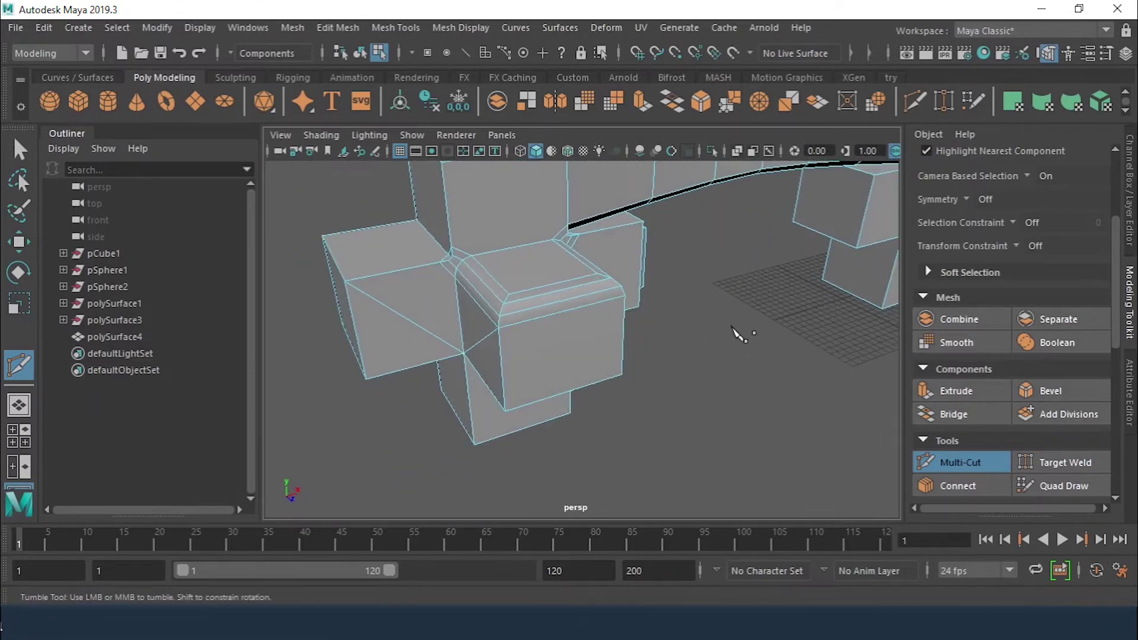
{"action": "left_click_drag", "start_coordinate": [664, 350], "coordinate": [623, 332], "text": "alt"}
{"action": "middle_click_drag", "start_coordinate": [622, 333], "coordinate": [621, 304], "text": "alt"}
{"action": "left_click_drag", "start_coordinate": [620, 299], "coordinate": [629, 284], "text": "alt"}
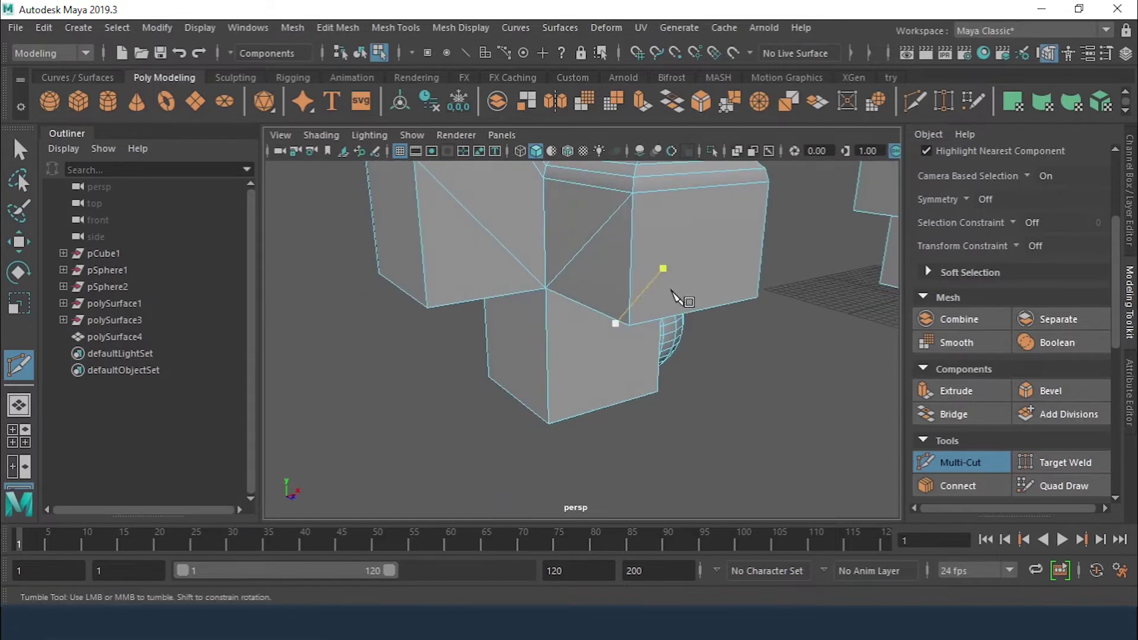
{"action": "left_click", "coordinate": [631, 263]}
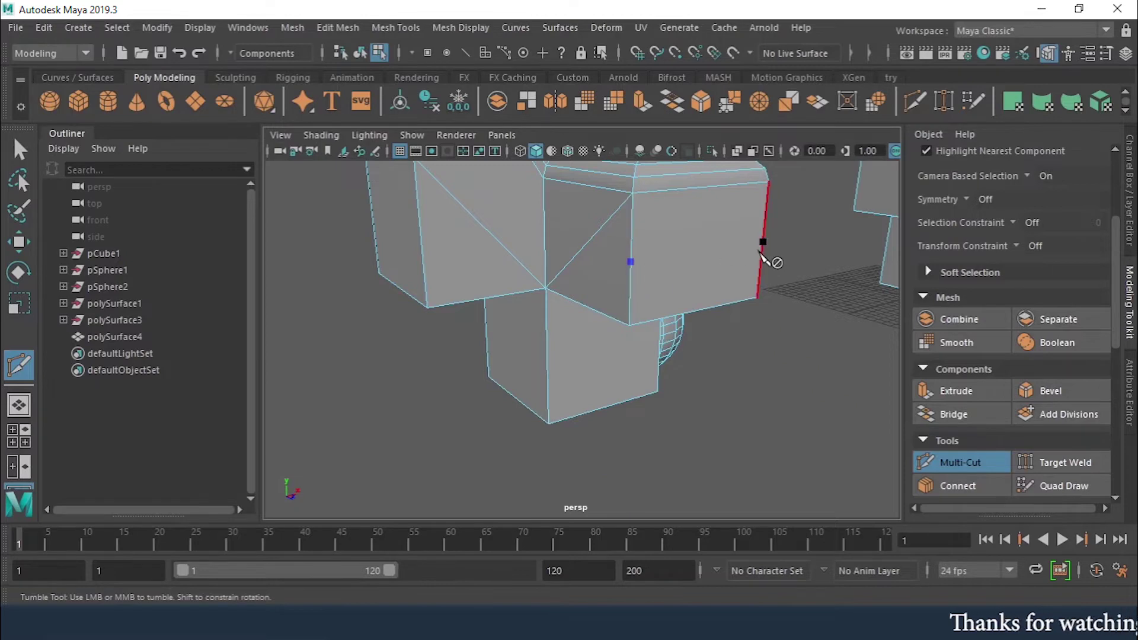
{"action": "left_click", "coordinate": [762, 243]}
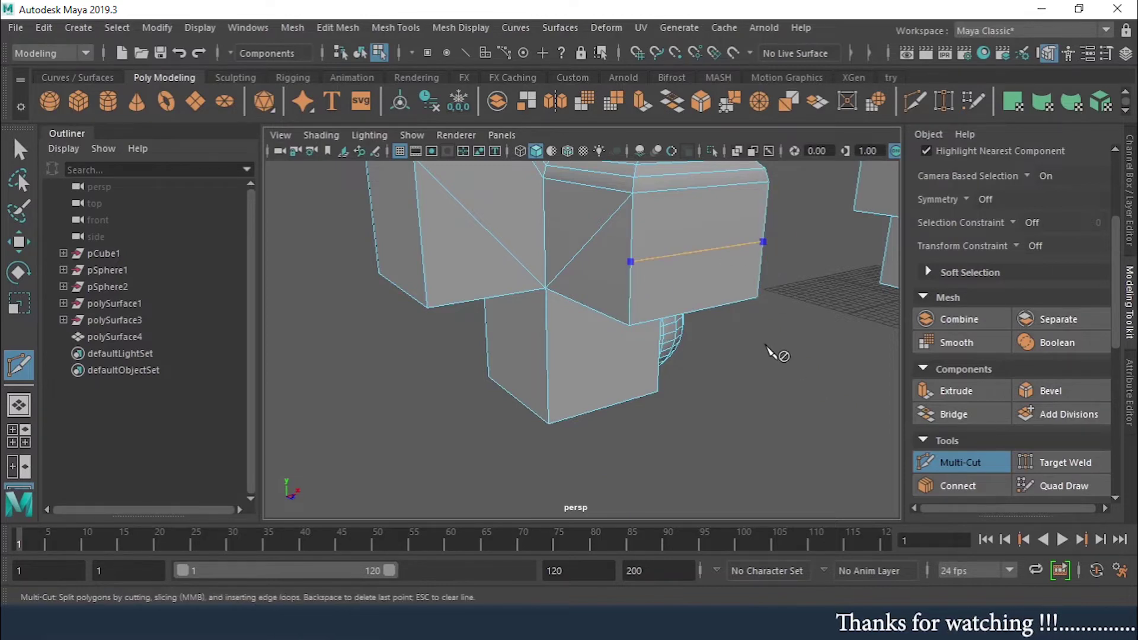
{"action": "key", "text": "Return"}
- Cut a three-point edge line running from the left edge through the middle to the right edge
{"action": "left_click_drag", "start_coordinate": [690, 404], "coordinate": [567, 317], "text": "alt"}
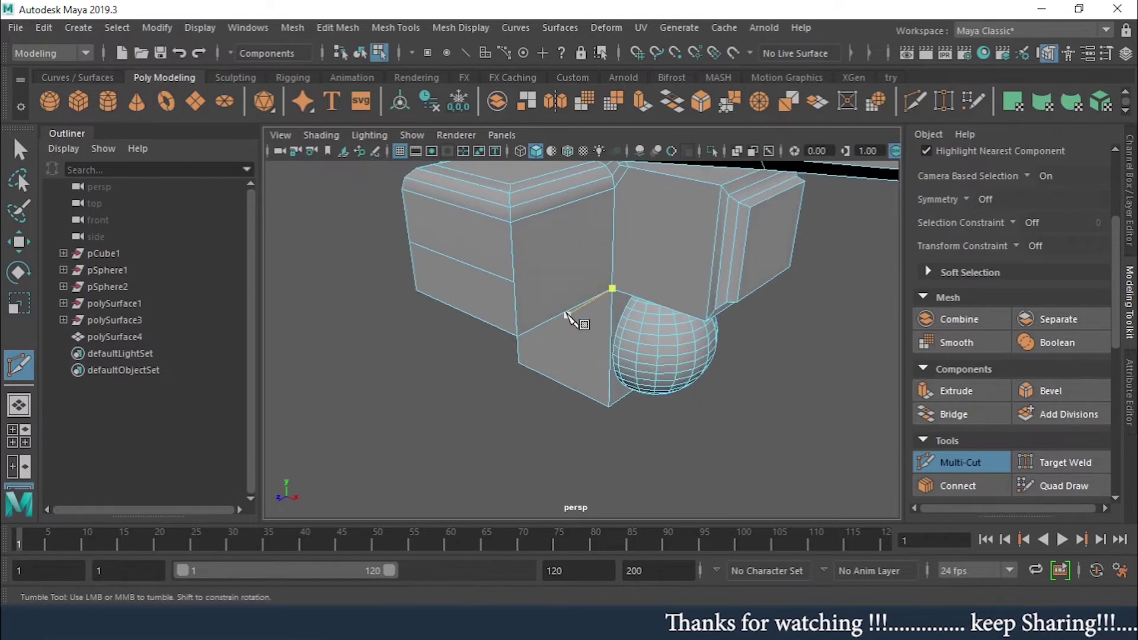
{"action": "left_click", "coordinate": [514, 282]}
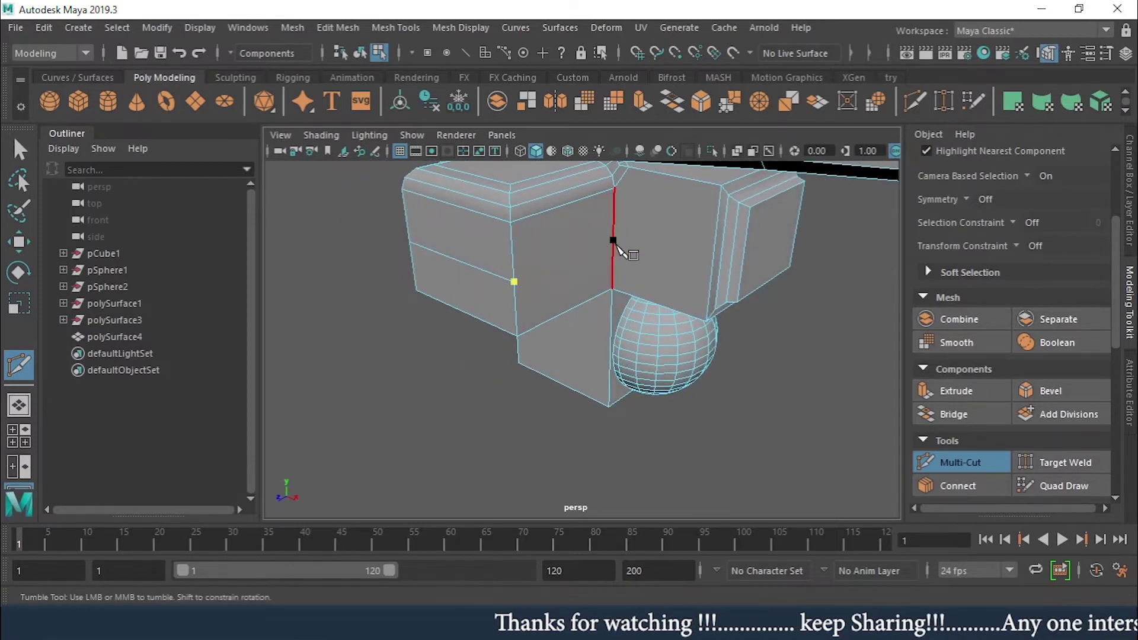
{"action": "left_click", "coordinate": [613, 241]}
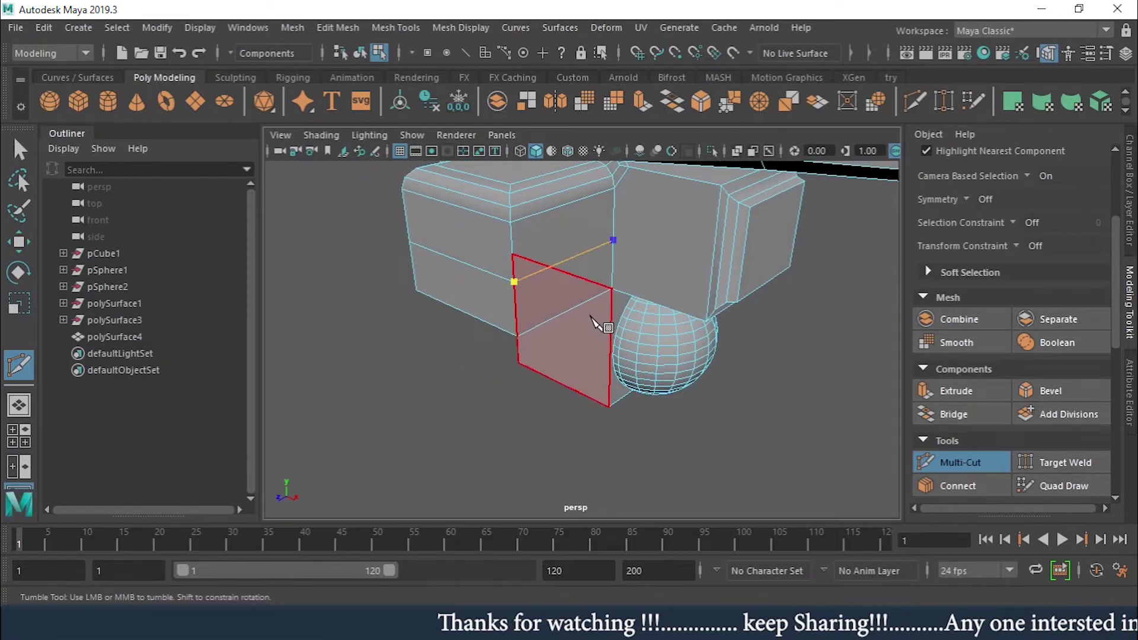
{"action": "left_click", "coordinate": [715, 255]}
{"action": "key", "text": "Return"}
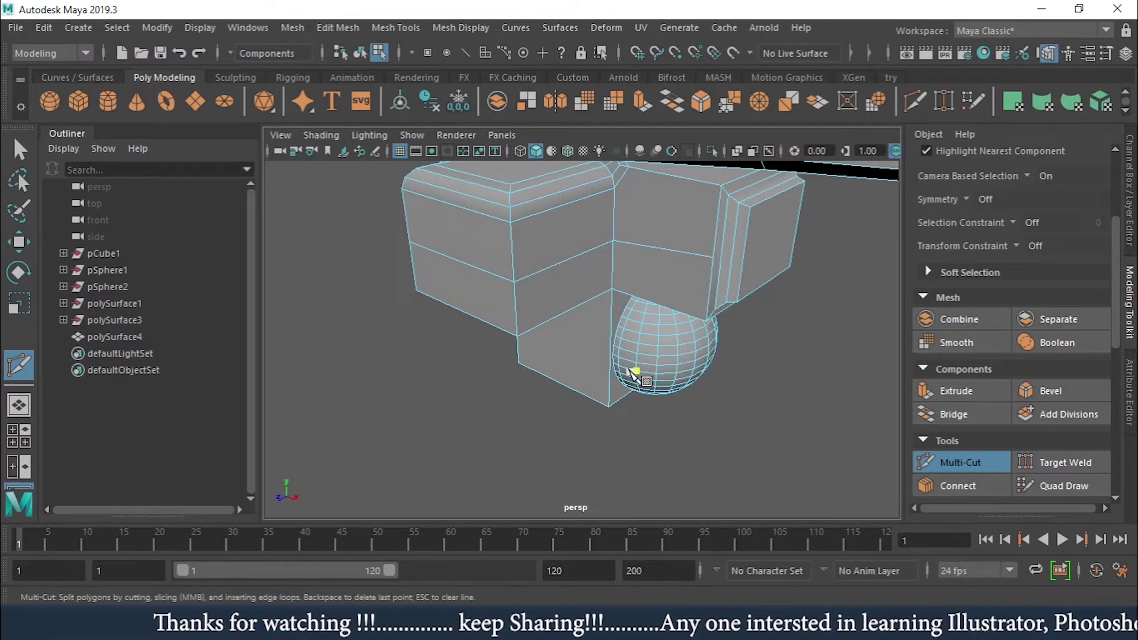
{"action": "left_click_drag", "start_coordinate": [633, 374], "coordinate": [542, 283], "text": "alt"}
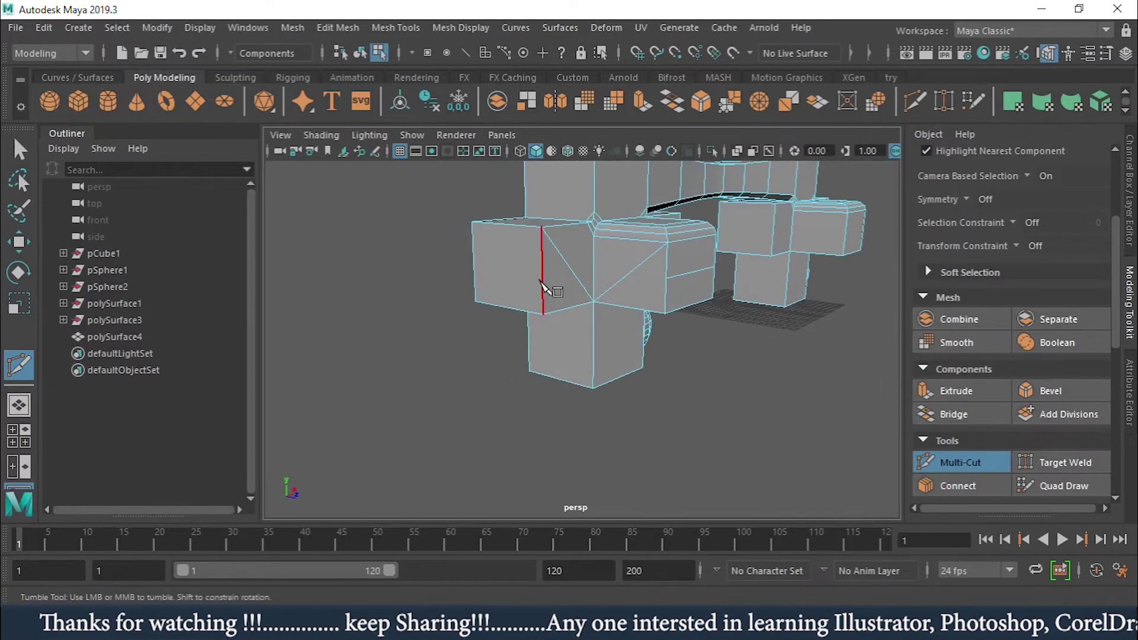
{"action": "left_click_drag", "start_coordinate": [623, 284], "coordinate": [633, 325], "text": "alt"}
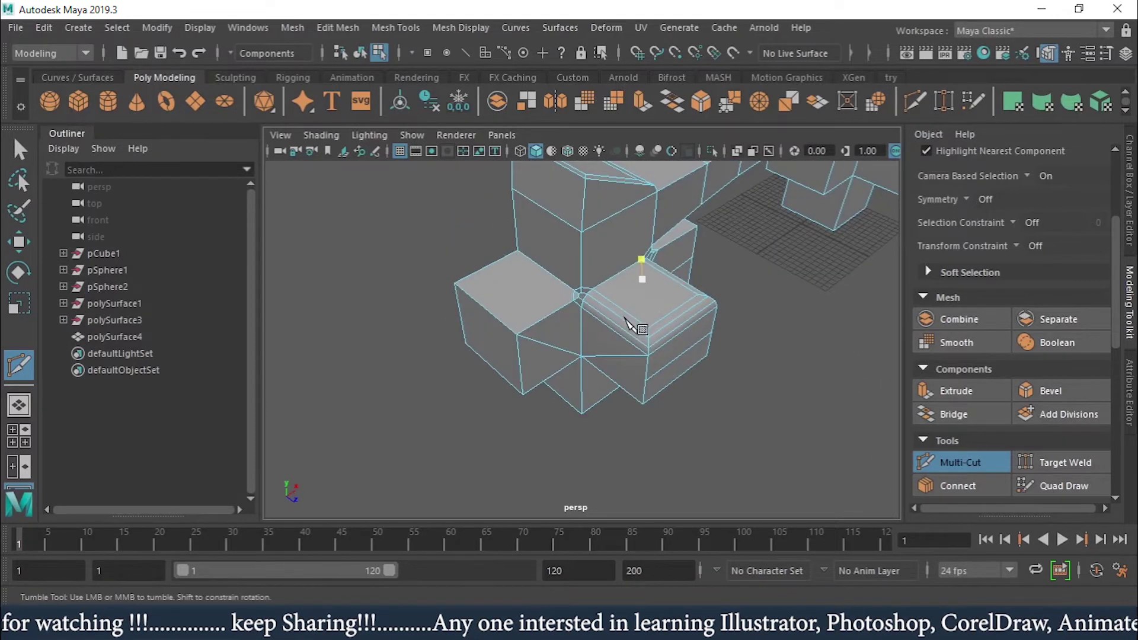
{"action": "right_click_drag", "start_coordinate": [670, 261], "coordinate": [717, 299], "text": "alt"}
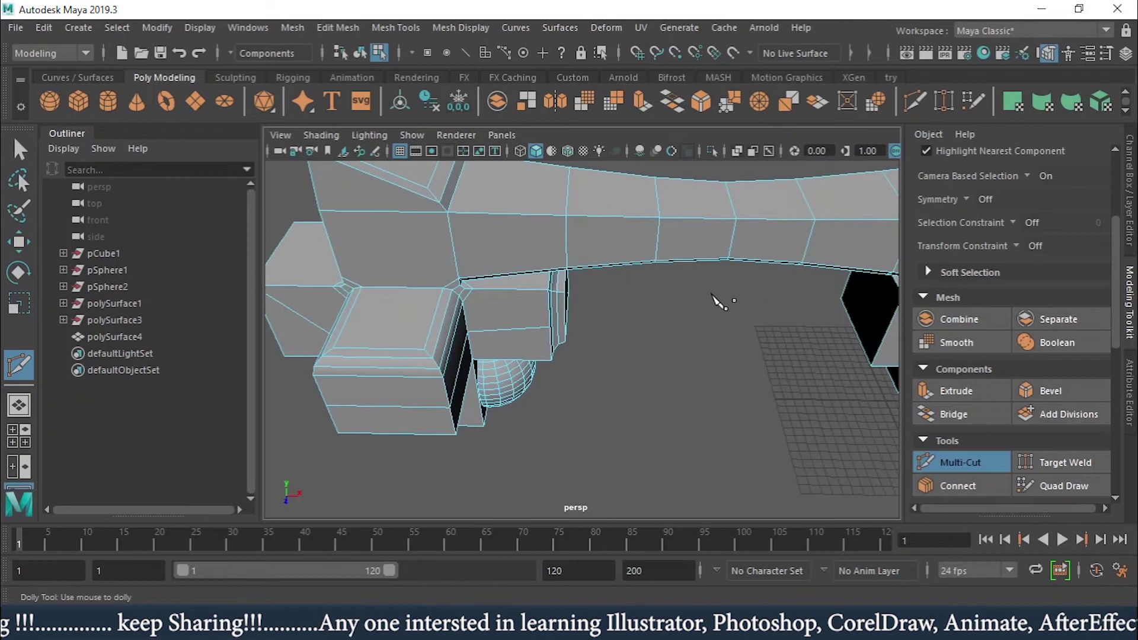
{"action": "middle_click_drag", "start_coordinate": [711, 292], "coordinate": [683, 282], "text": "alt"}
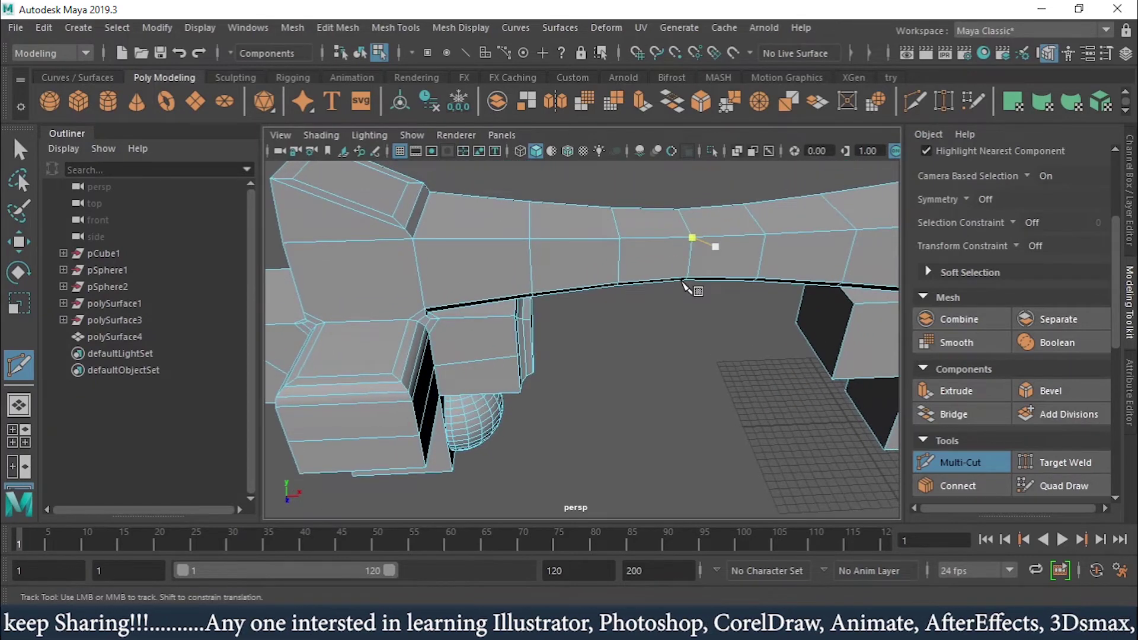
{"action": "scroll", "coordinate": [656, 272], "scroll_direction": "up", "scroll_amount": 5}
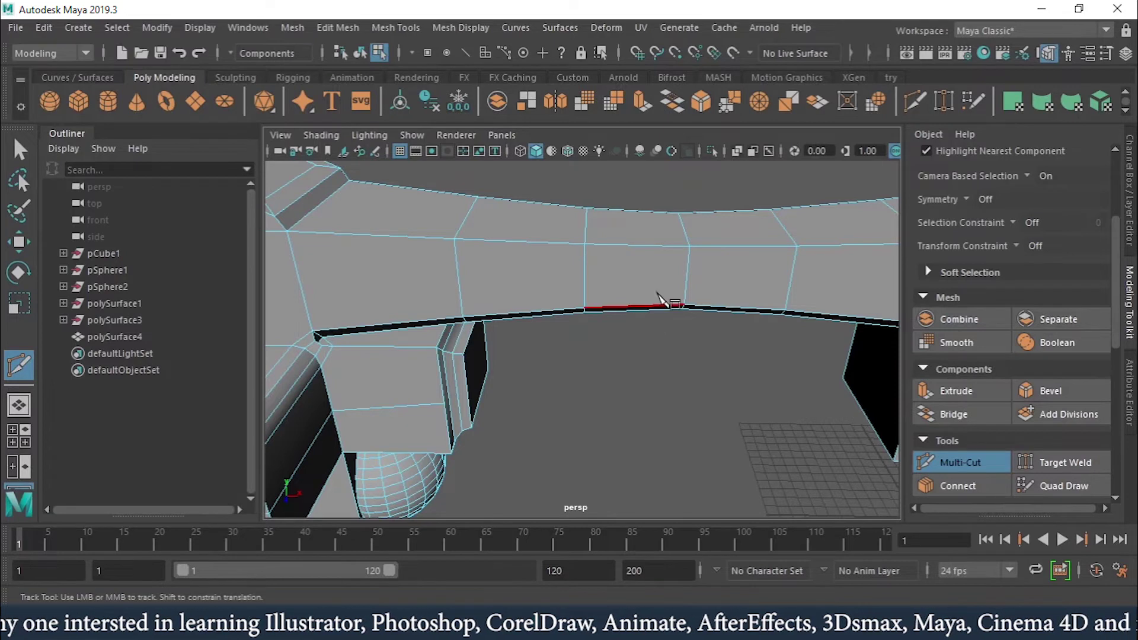
{"action": "left_click", "coordinate": [635, 309]}
{"action": "left_click", "coordinate": [633, 211]}
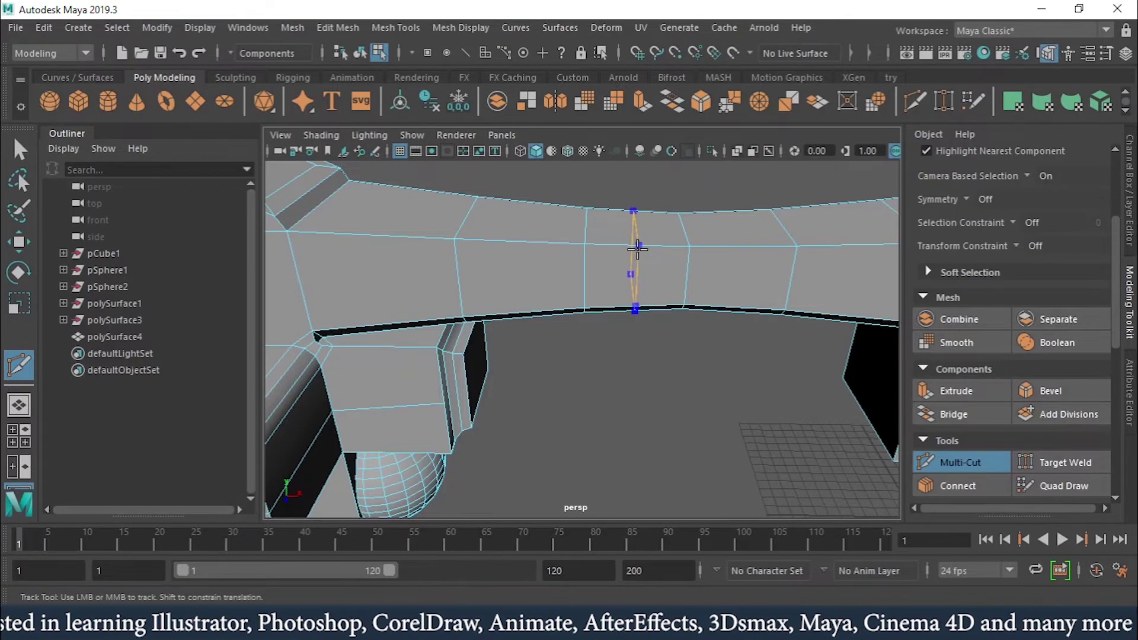
{"action": "key", "text": "Return"}
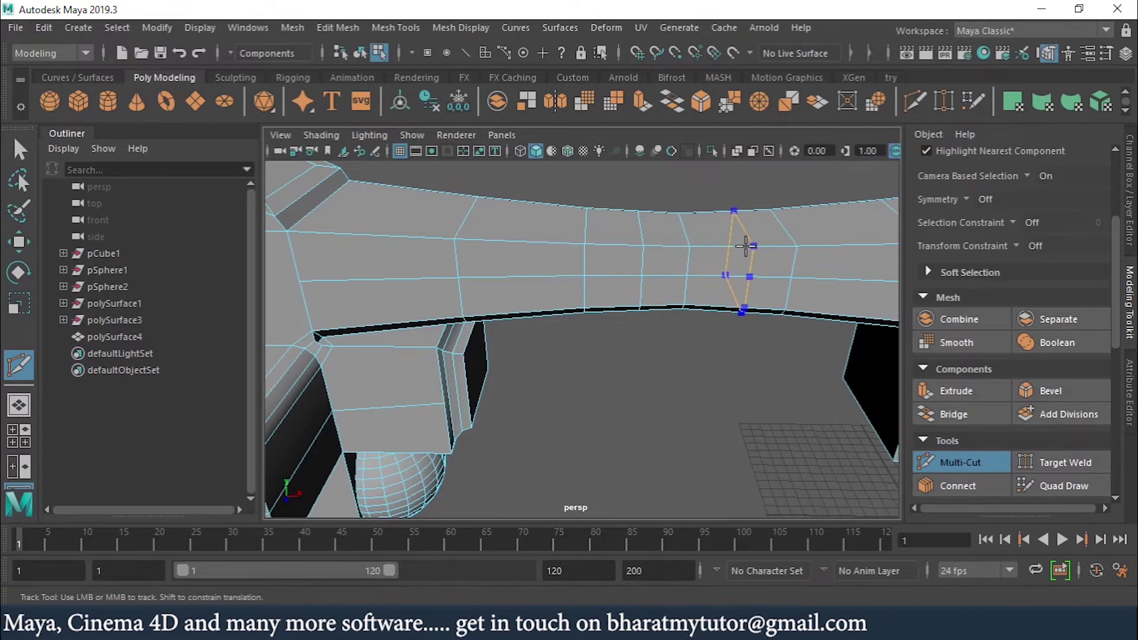
{"action": "key", "text": "Return"}
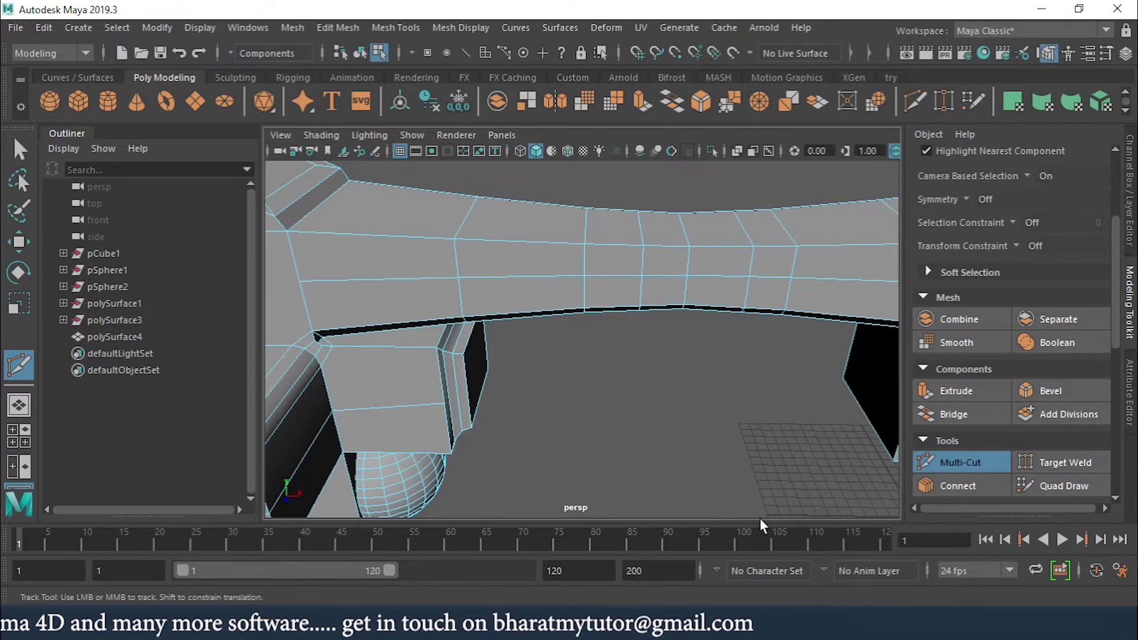
{"action": "left_click_drag", "start_coordinate": [760, 522], "coordinate": [686, 406], "text": "alt"}
{"action": "left_click_drag", "start_coordinate": [771, 403], "coordinate": [700, 379], "text": "alt"}
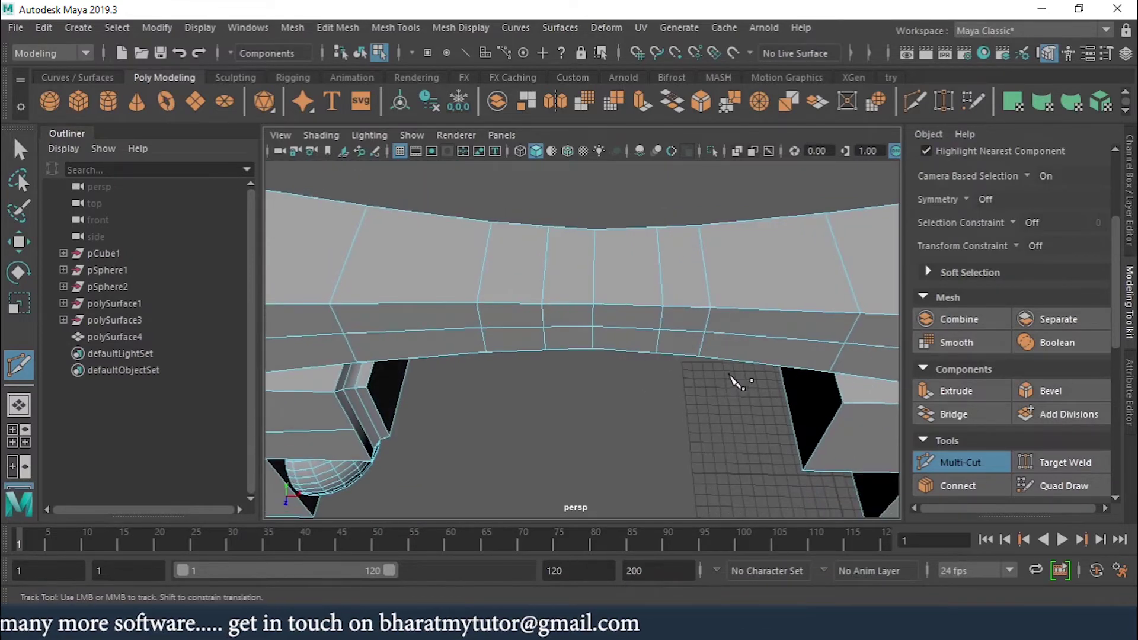
{"action": "middle_click_drag", "start_coordinate": [734, 381], "coordinate": [719, 330], "text": "alt"}
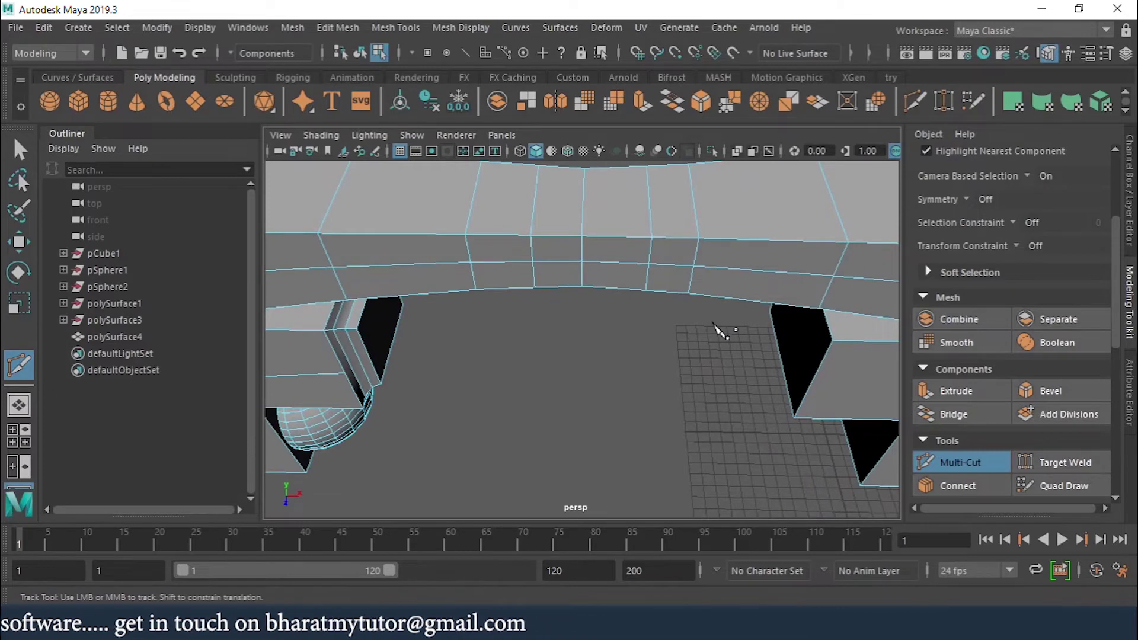
{"action": "left_click_drag", "start_coordinate": [714, 324], "coordinate": [710, 405], "text": "alt"}
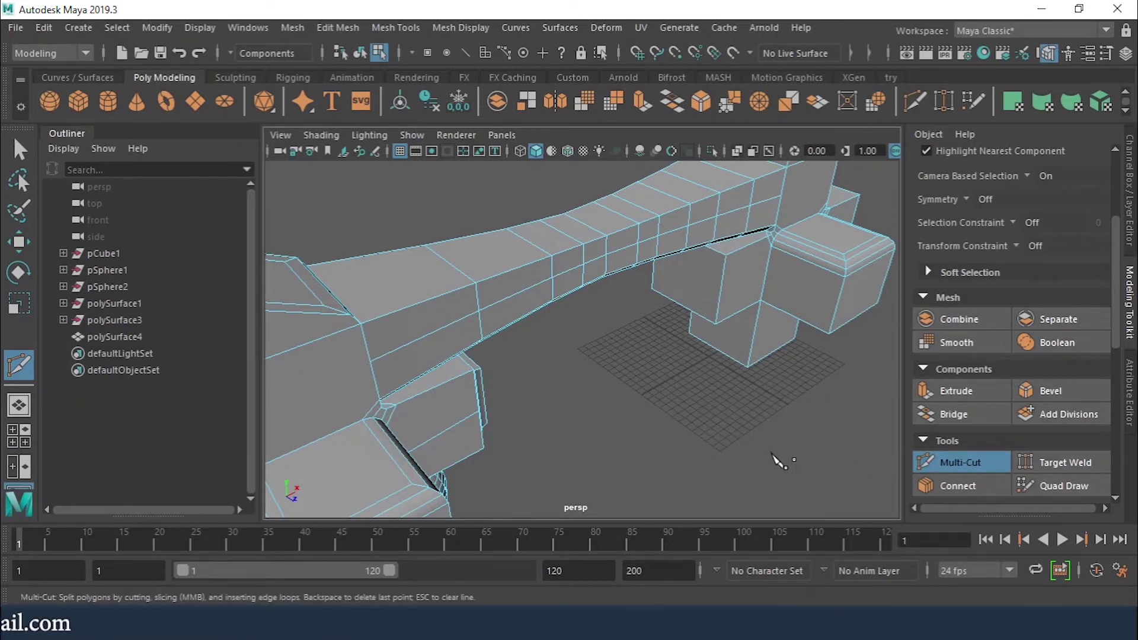
- Activate Target Weld in the Modeling Toolkit and orbit the view to reveal the sphere
{"action": "left_click_drag", "start_coordinate": [687, 448], "coordinate": [521, 335], "text": "alt"}
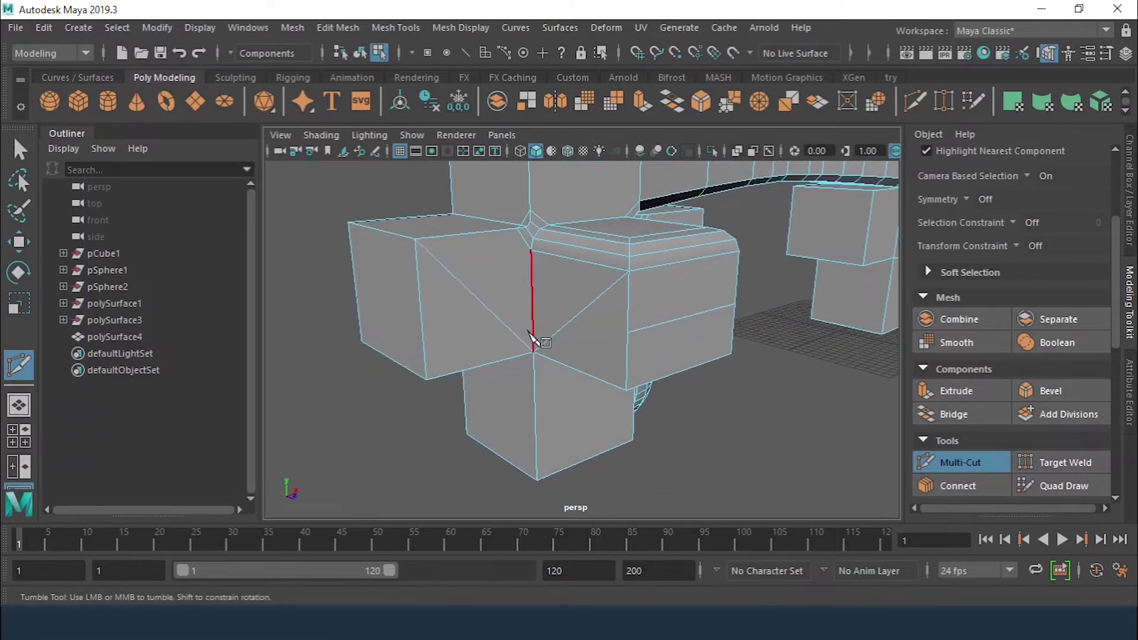
{"action": "left_click", "coordinate": [1053, 461]}
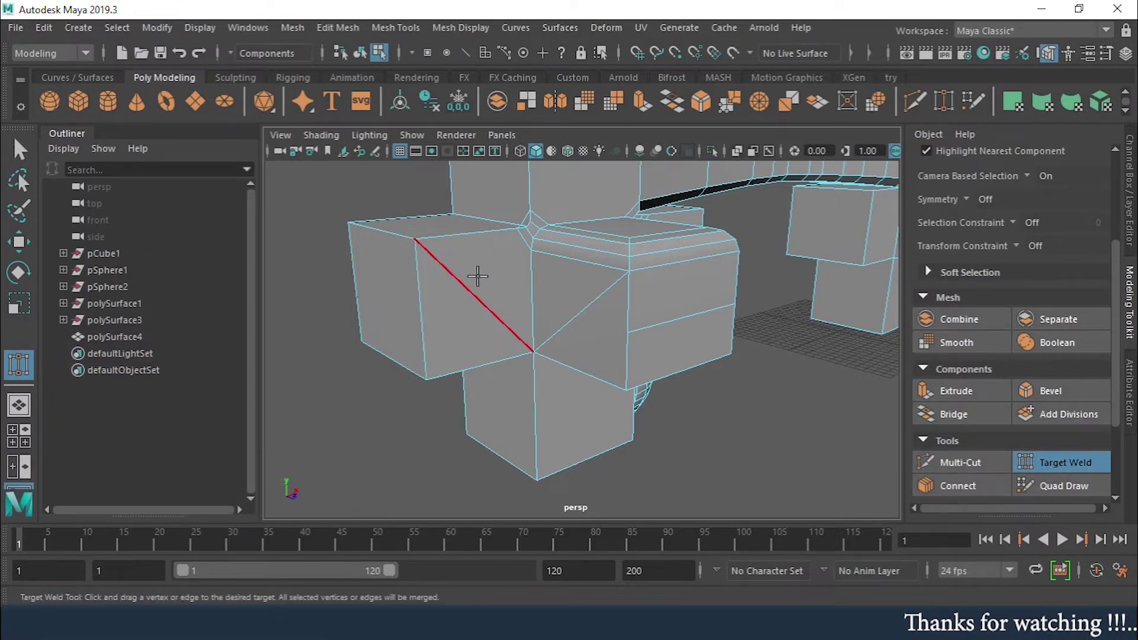
{"action": "left_click_drag", "start_coordinate": [665, 326], "coordinate": [575, 314], "text": "alt"}
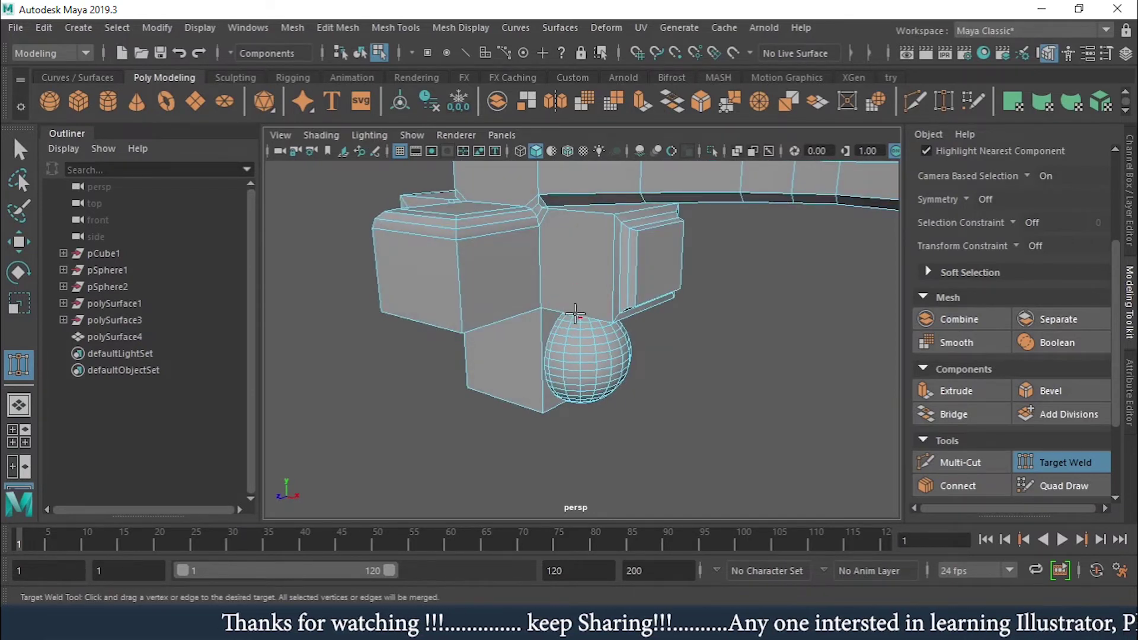
- In vertex mode, weld two stray box-corner vertices onto their neighbouring corner vertices, including the top-left corner
{"action": "left_click_drag", "start_coordinate": [575, 315], "coordinate": [567, 275], "text": "alt"}
{"action": "scroll", "coordinate": [510, 272], "scroll_direction": "up", "scroll_amount": 5}
{"action": "scroll", "coordinate": [566, 275], "scroll_direction": "down", "scroll_amount": 3}
{"action": "right_click_drag", "start_coordinate": [513, 164], "coordinate": [444, 157]}
{"action": "scroll", "coordinate": [493, 273], "scroll_direction": "up", "scroll_amount": 3}
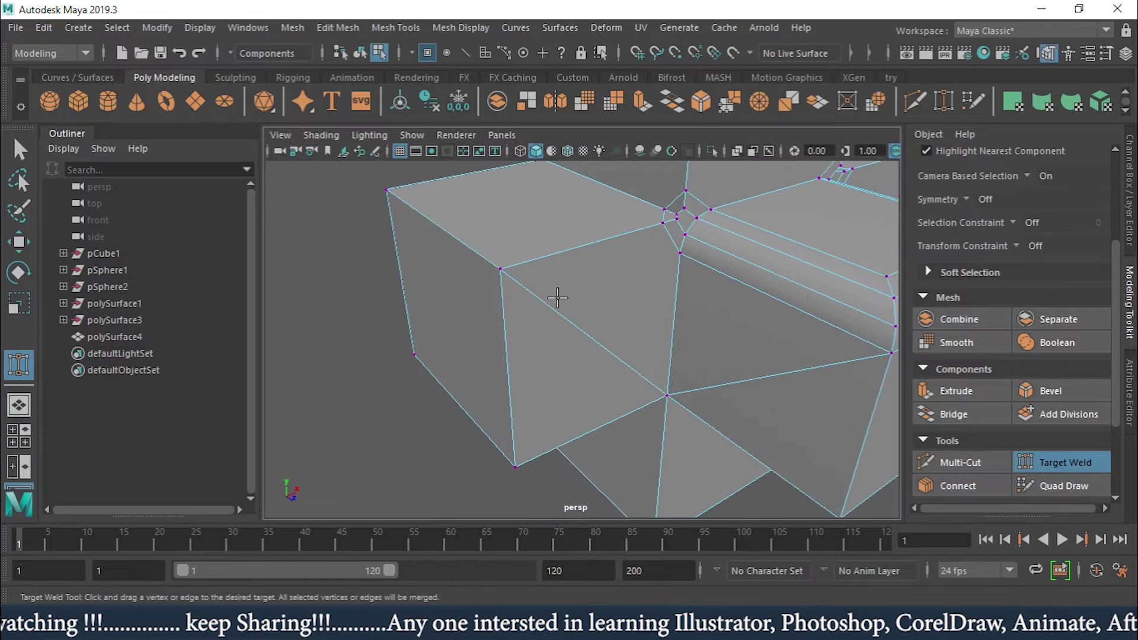
{"action": "scroll", "coordinate": [524, 306], "scroll_direction": "down", "scroll_amount": 3}
{"action": "scroll", "coordinate": [582, 287], "scroll_direction": "up", "scroll_amount": 2}
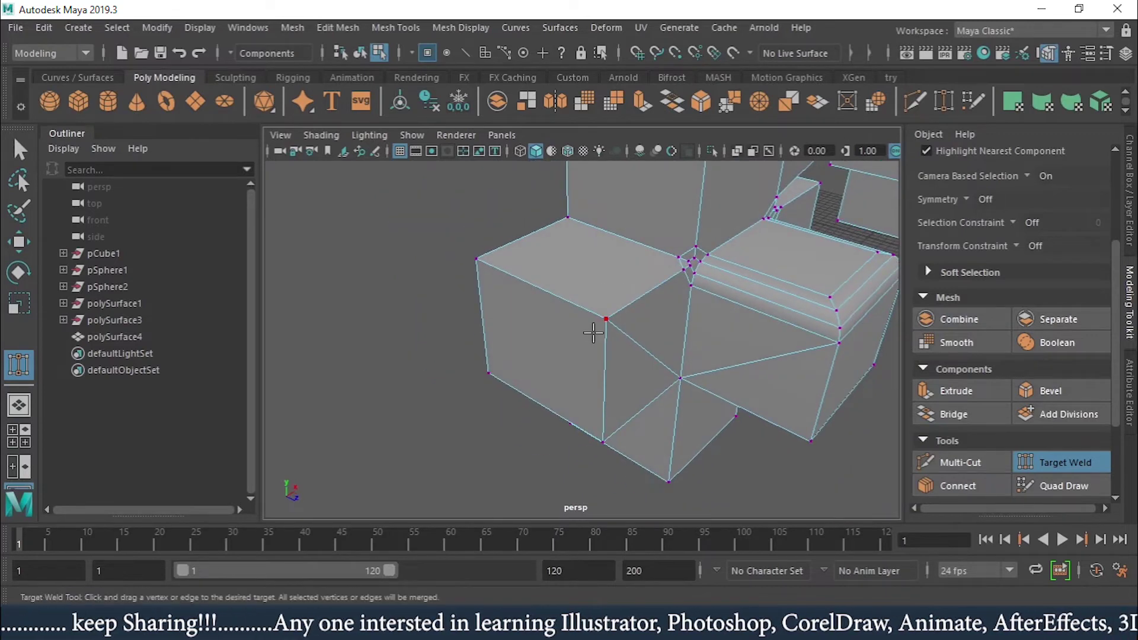
{"action": "left_click_drag", "start_coordinate": [606, 322], "coordinate": [477, 260]}
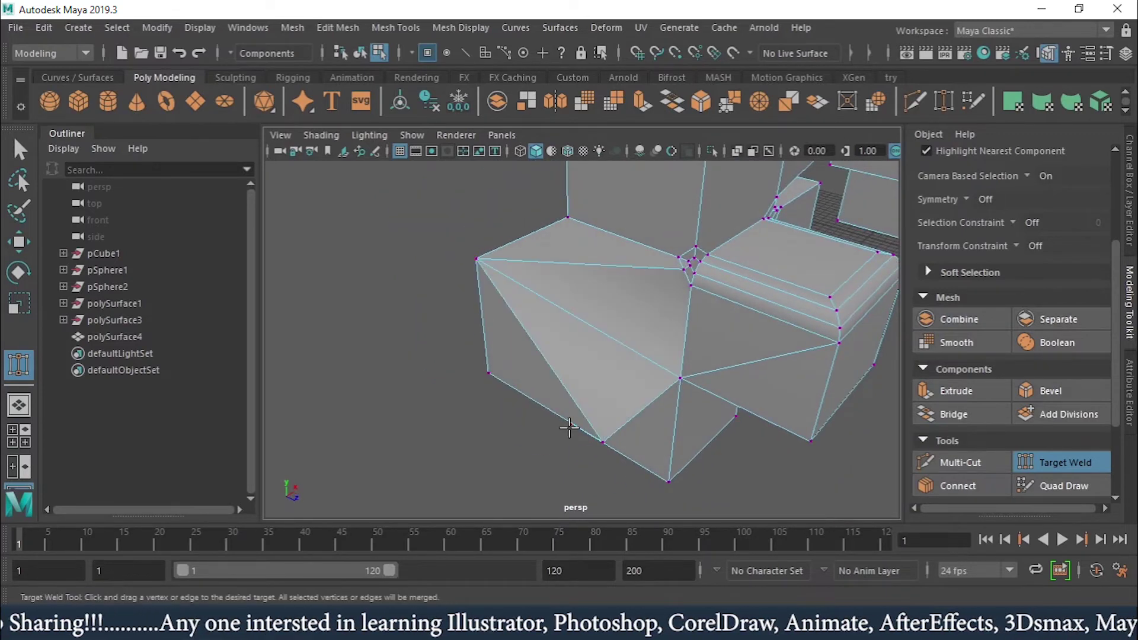
{"action": "left_click_drag", "start_coordinate": [591, 408], "coordinate": [658, 361], "text": "alt"}
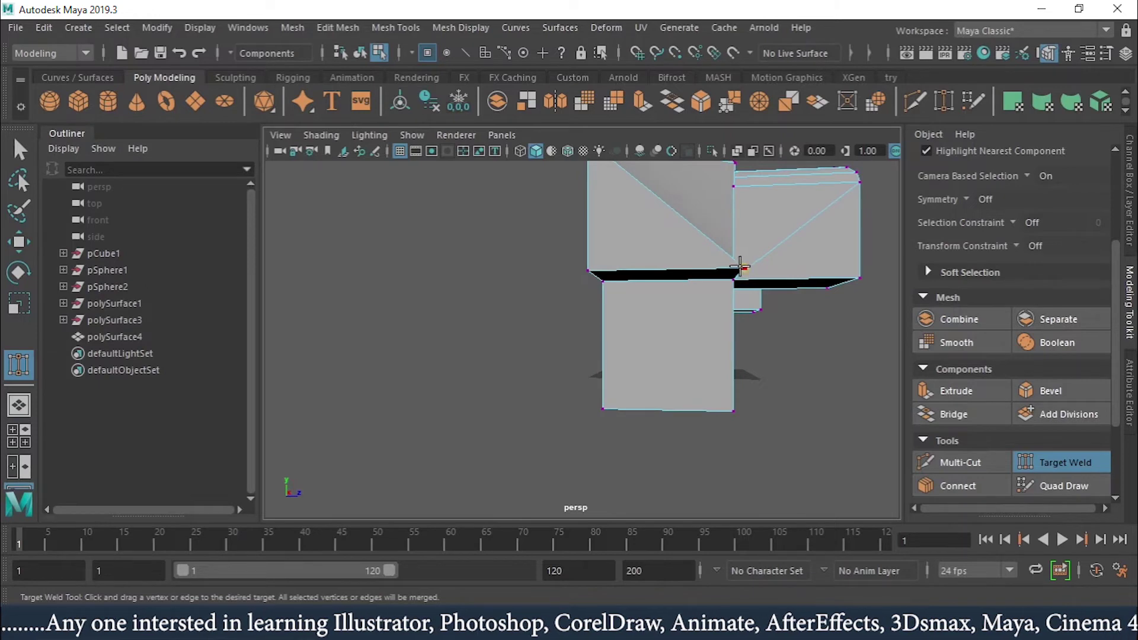
{"action": "left_click_drag", "start_coordinate": [745, 267], "coordinate": [584, 270]}
{"action": "left_click_drag", "start_coordinate": [668, 320], "coordinate": [788, 373], "text": "alt"}
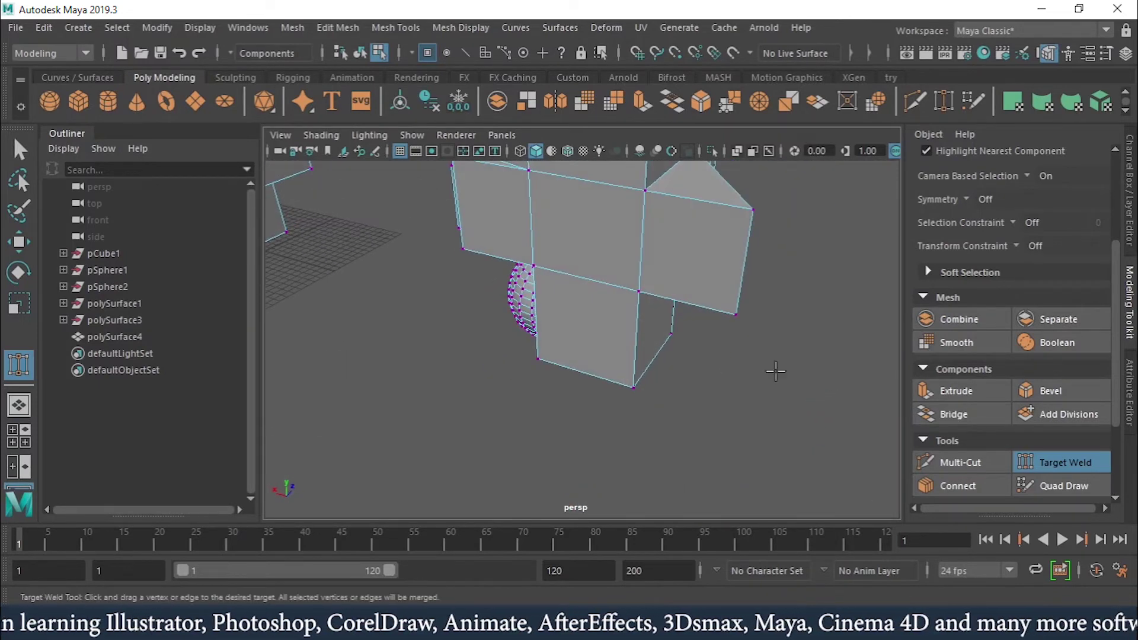
- Select the face-junction vertex and the upper-right corner vertex and join them using Connect
{"action": "key", "text": "w"}
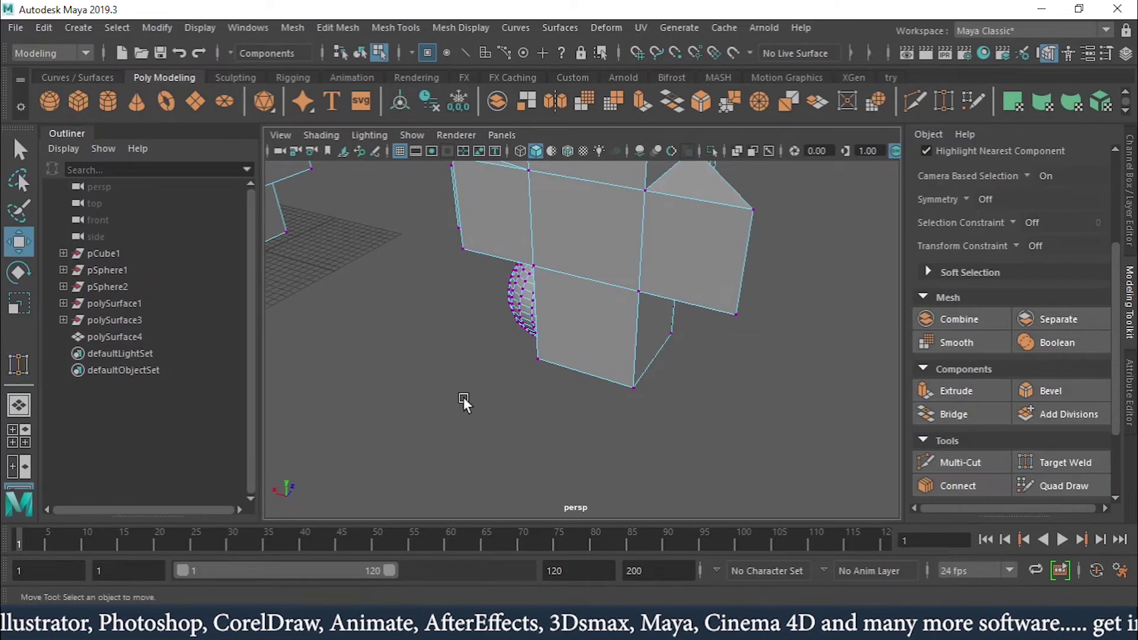
{"action": "left_click_drag", "start_coordinate": [678, 296], "coordinate": [533, 285], "text": "alt"}
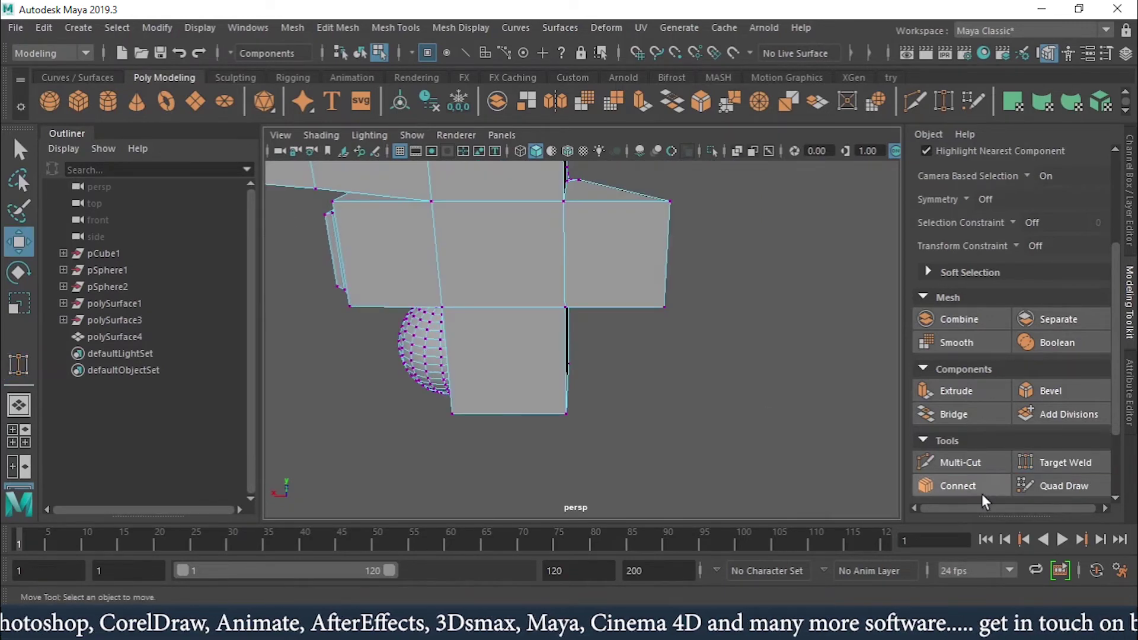
{"action": "mouse_move", "coordinate": [702, 327]}
{"action": "left_mouse_down", "text": "alt"}
{"action": "mouse_move", "coordinate": [681, 305]}
{"action": "mouse_move", "coordinate": [719, 315]}
{"action": "left_mouse_up", "text": "alt"}
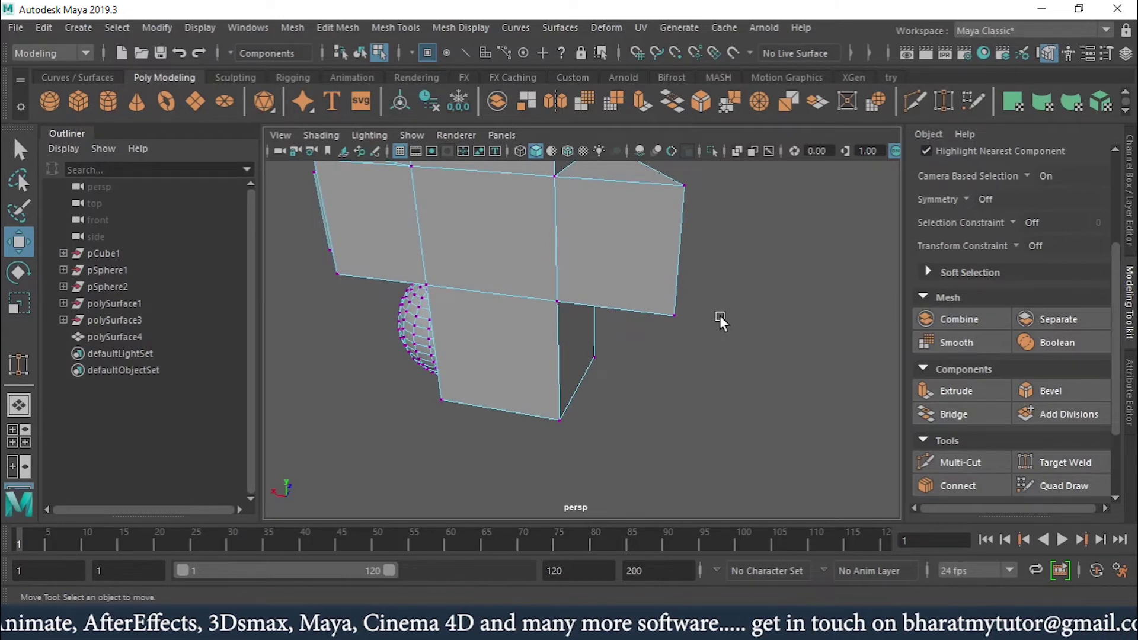
{"action": "left_click", "coordinate": [560, 304]}
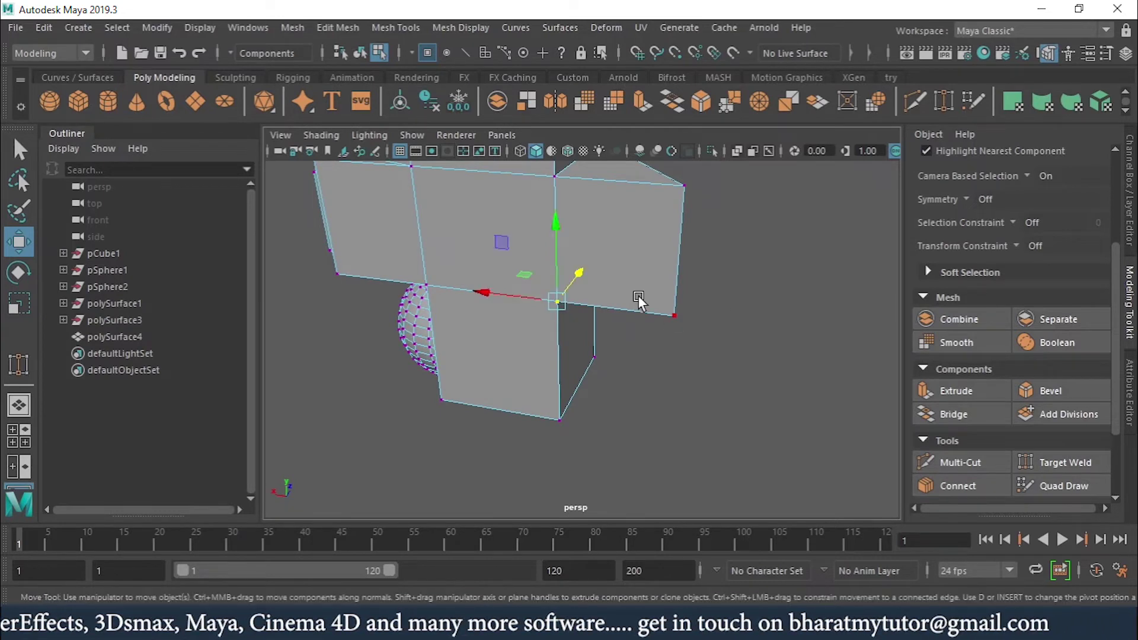
{"action": "left_click", "coordinate": [685, 185], "text": "shift"}
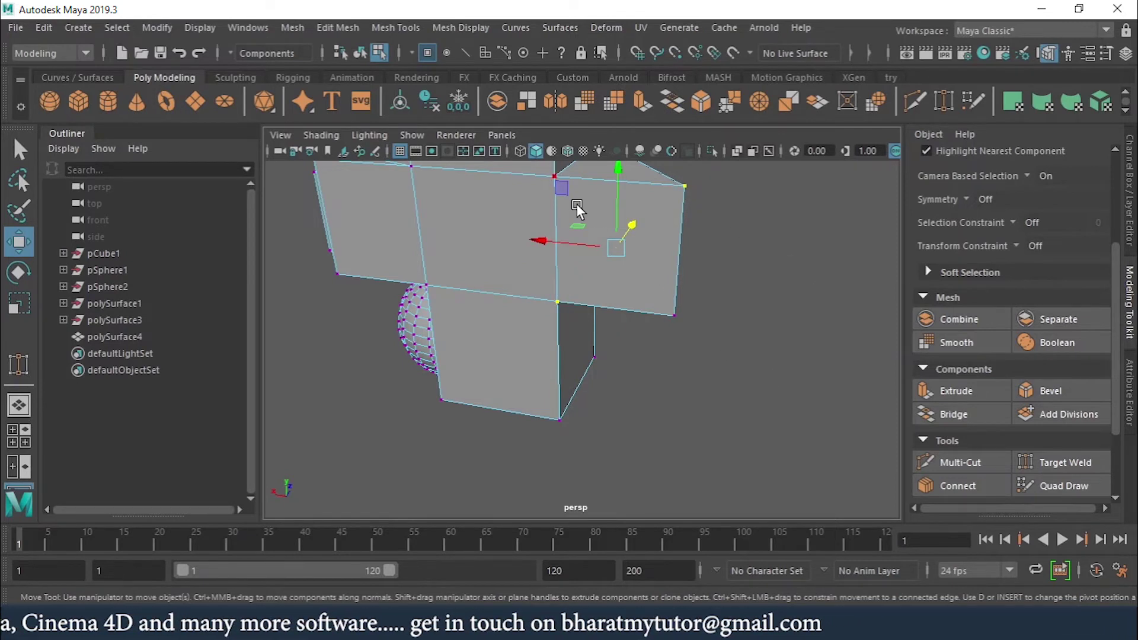
{"action": "left_click", "coordinate": [955, 486]}
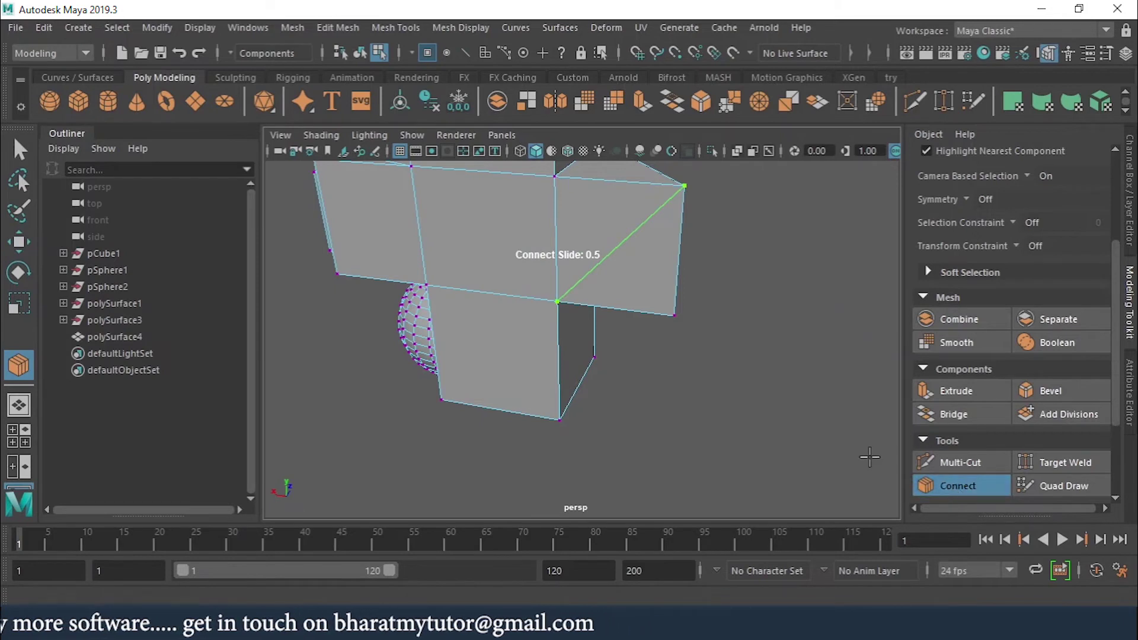
{"action": "key", "text": "w"}
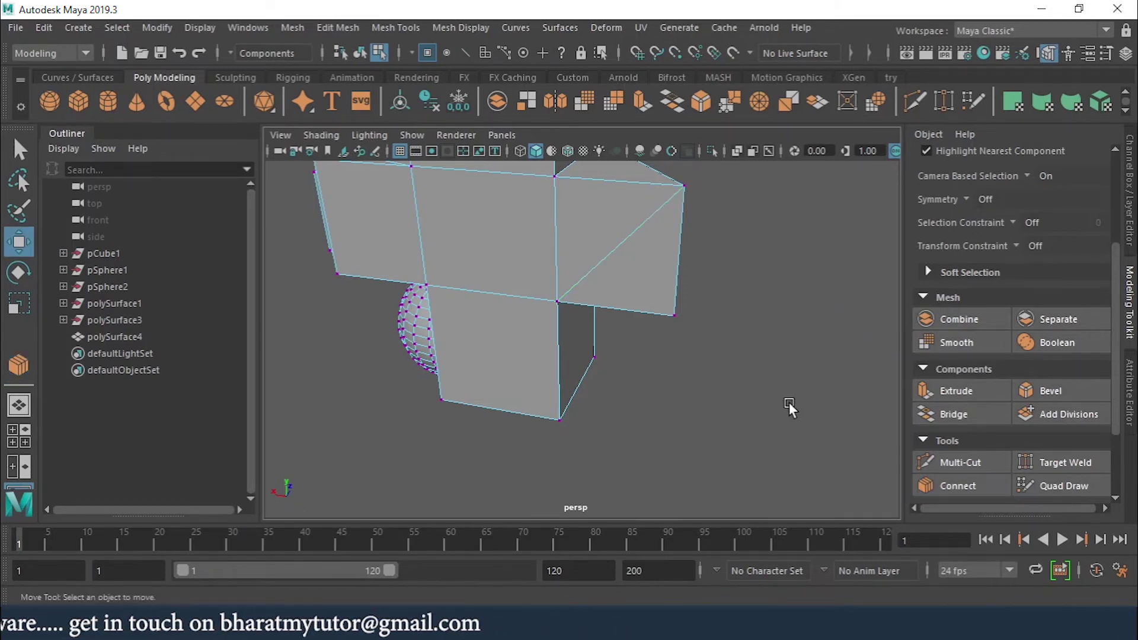
- In edge mode, select the vertical front edge, a middle edge and the right face's diagonal edge
{"action": "right_click", "coordinate": [480, 224]}
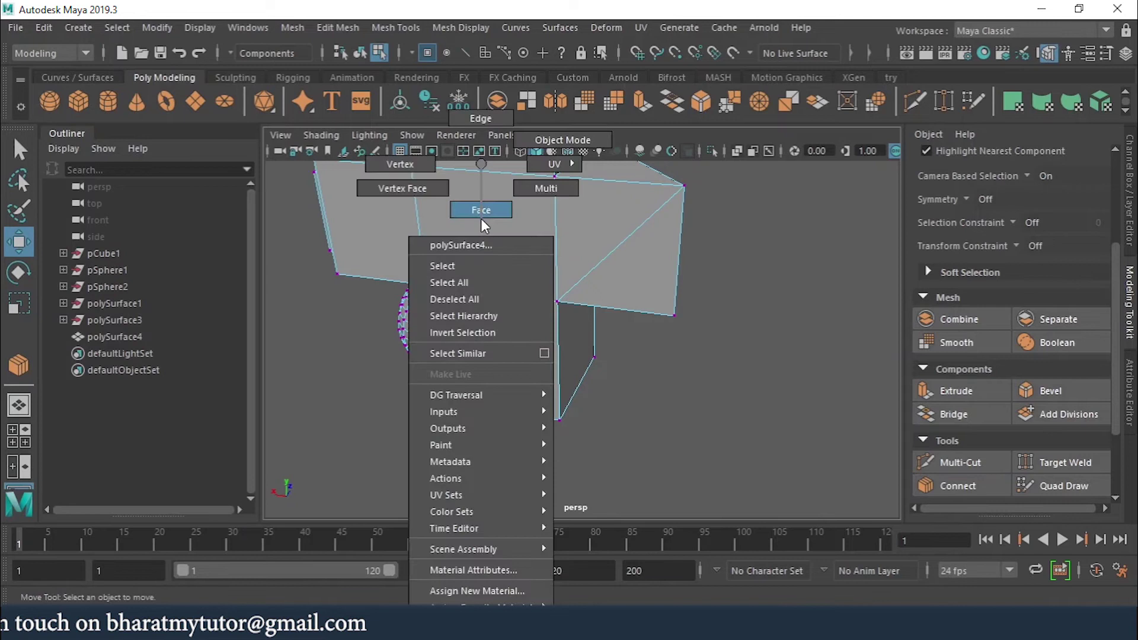
{"action": "left_click", "coordinate": [489, 118]}
{"action": "left_click", "coordinate": [421, 240]}
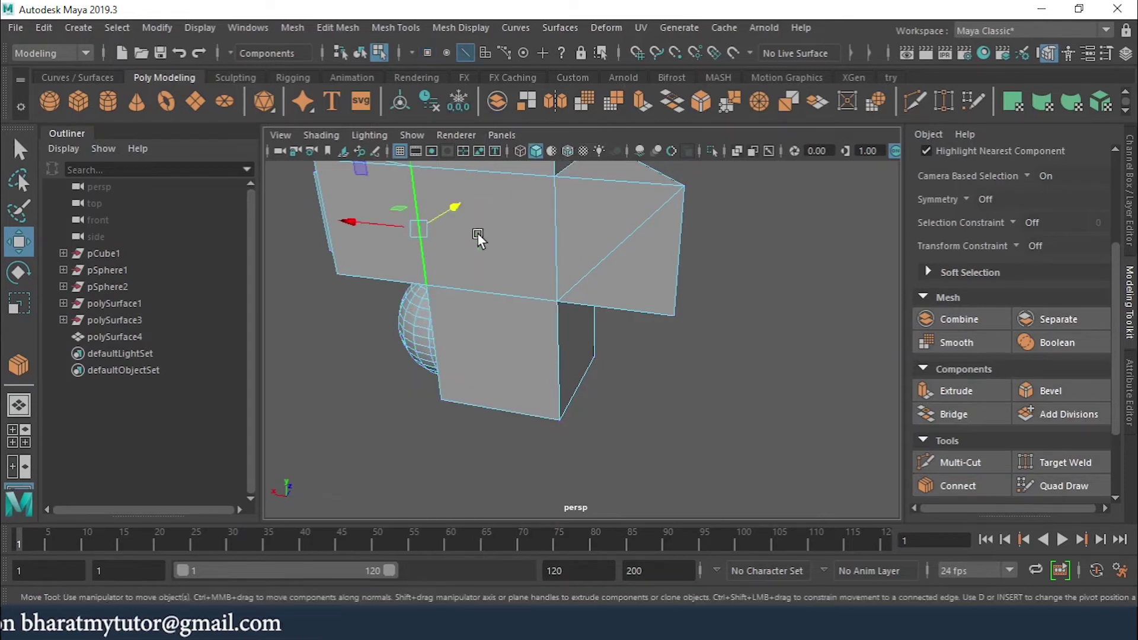
{"action": "left_click", "coordinate": [554, 219], "text": "shift"}
{"action": "left_click", "coordinate": [632, 230], "text": "shift"}
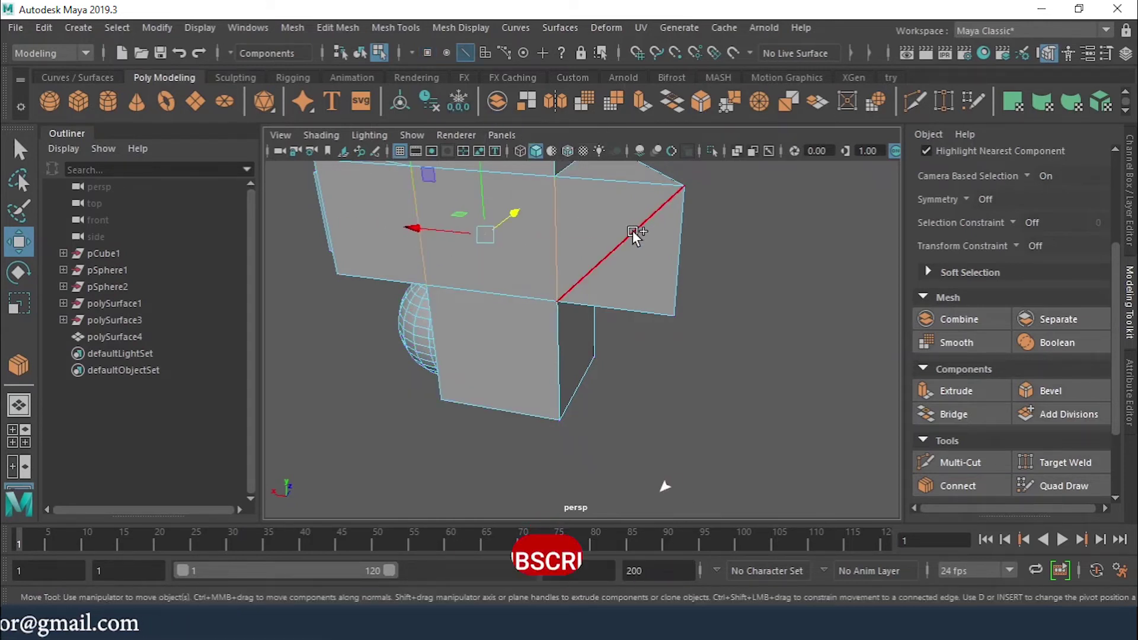
- Connect the selected edges with five parallel edges, then clear the selection
{"action": "left_click", "coordinate": [953, 486]}
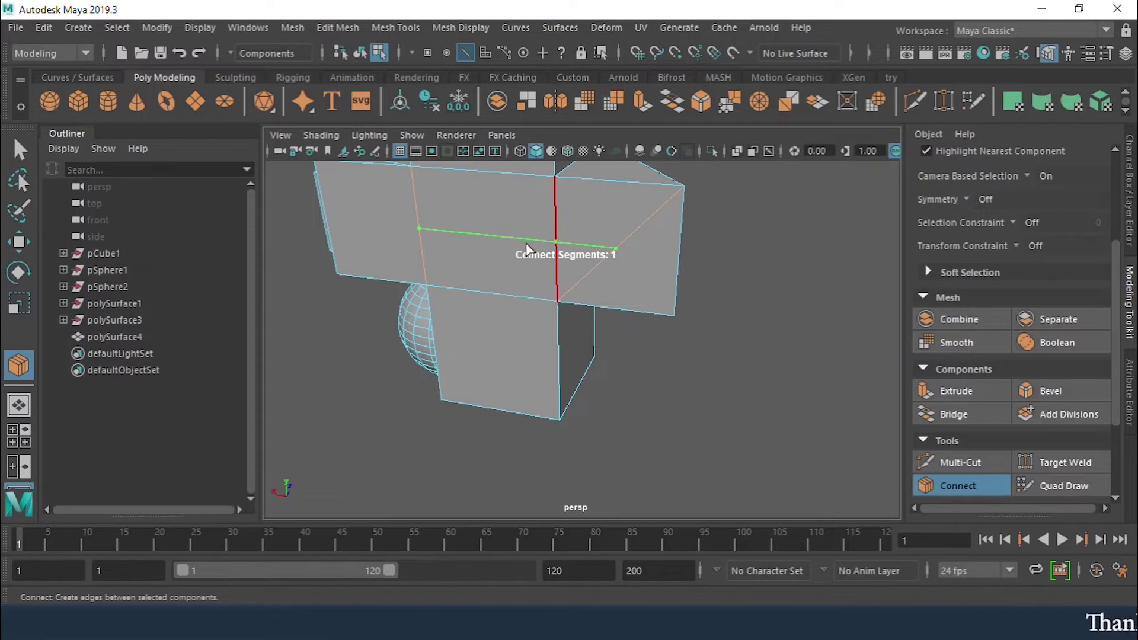
{"action": "middle_click_drag", "start_coordinate": [527, 248], "coordinate": [617, 217], "text": "ctrl"}
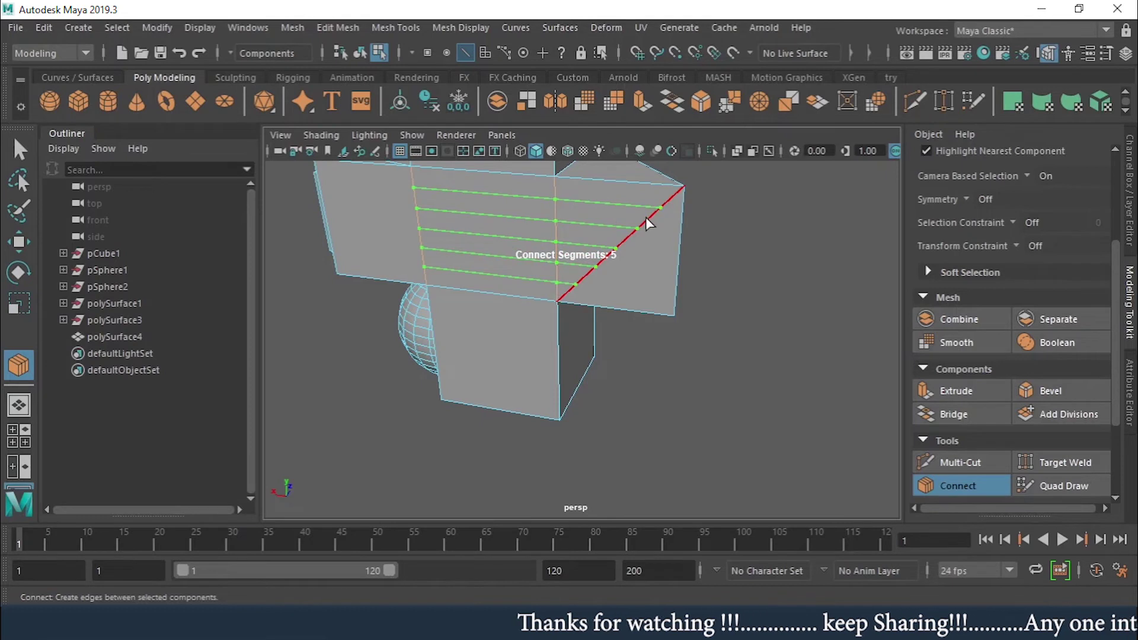
{"action": "key", "text": "w"}
{"action": "left_click", "coordinate": [753, 220]}
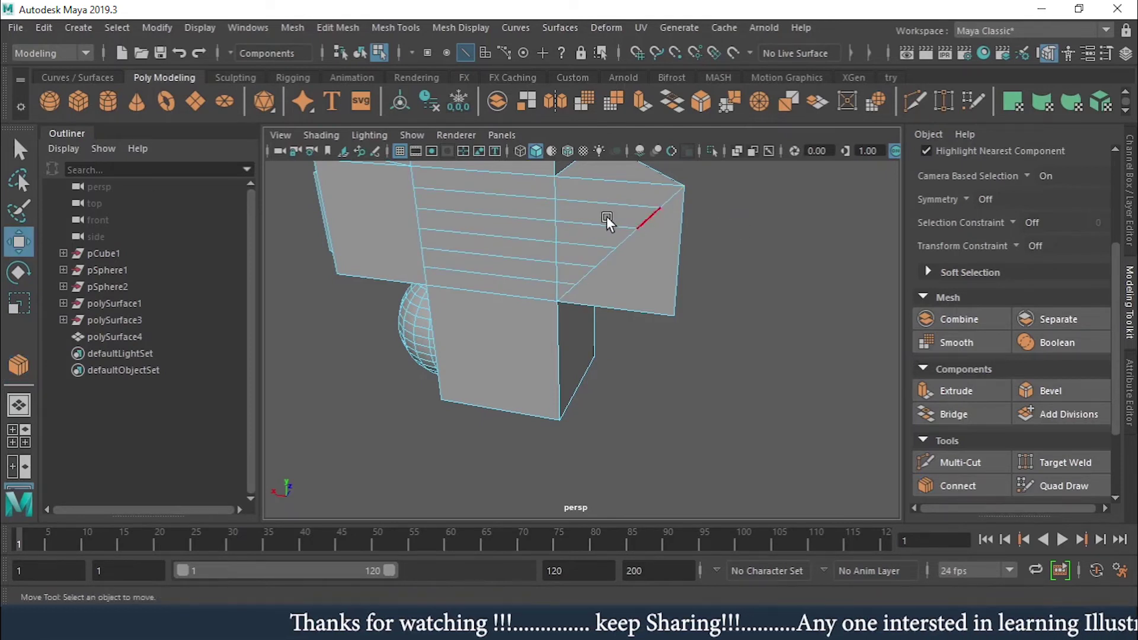
{"action": "left_click_drag", "start_coordinate": [702, 261], "coordinate": [539, 262], "text": "alt"}
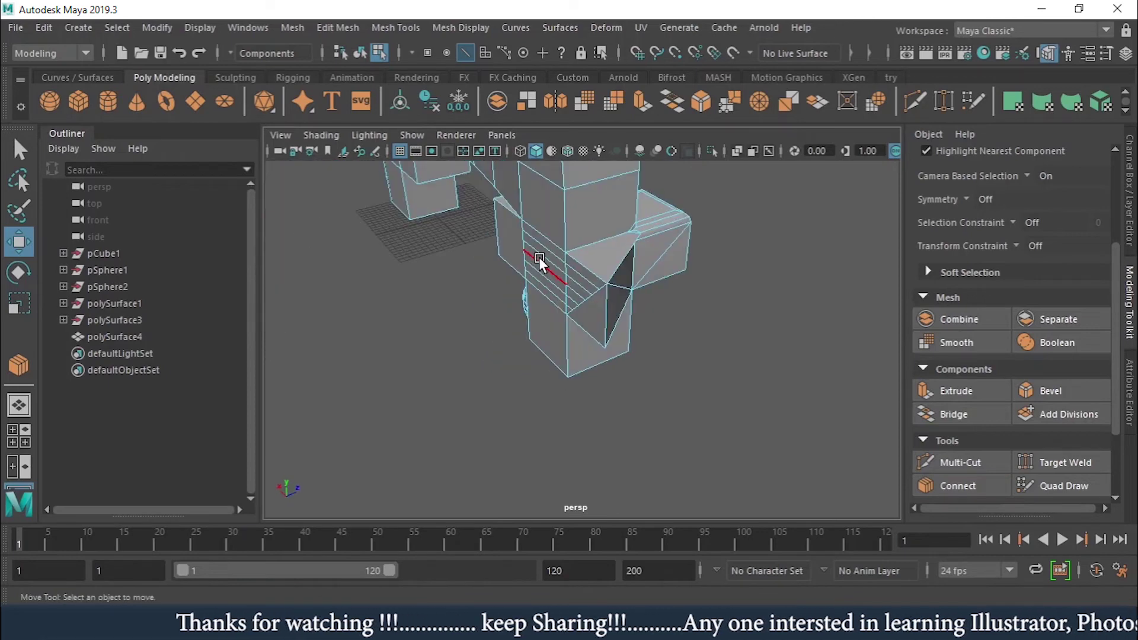